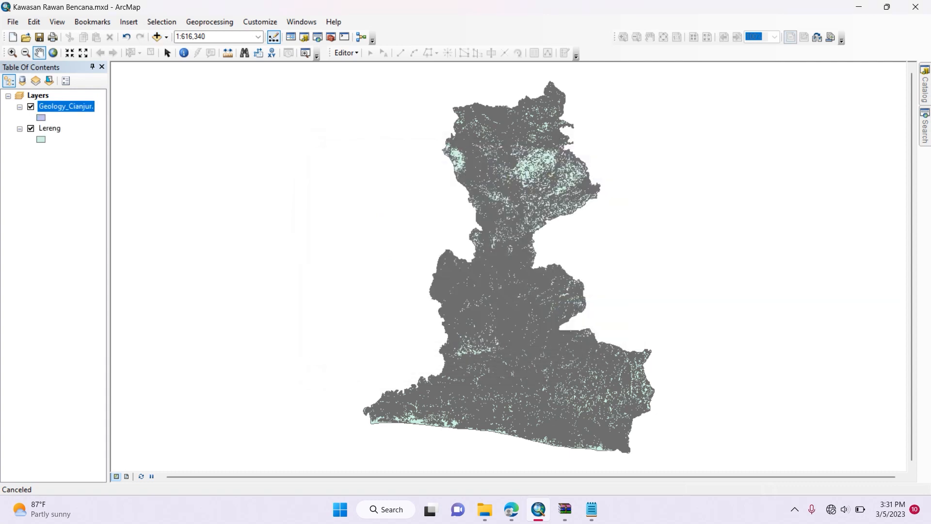
Add the MMI Gempa Cianjur shapefile from the MMI Cianjur folder to the map
{"action": "left_click", "coordinate": [157, 37]}
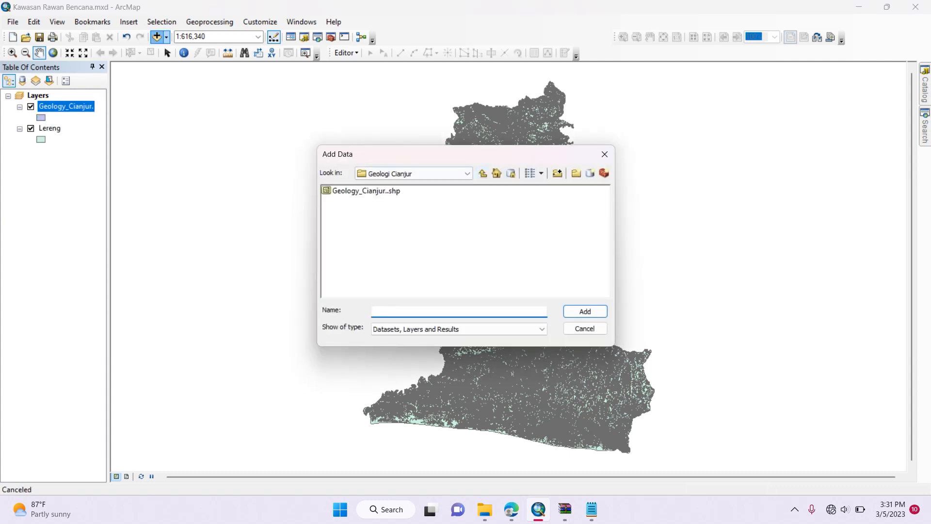
{"action": "left_click", "coordinate": [483, 173]}
{"action": "double_click", "coordinate": [353, 222]}
{"action": "left_click", "coordinate": [372, 191]}
{"action": "left_click", "coordinate": [585, 311]}
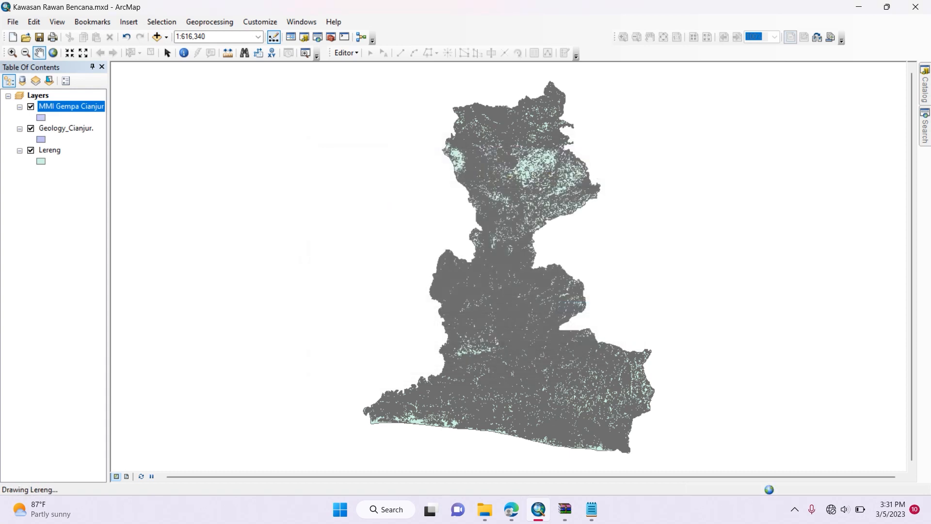
Add Jarak Sesar Cianjur.shp from the Sesar Cianjur folder to the map
{"action": "left_click", "coordinate": [157, 38]}
{"action": "left_click", "coordinate": [483, 173]}
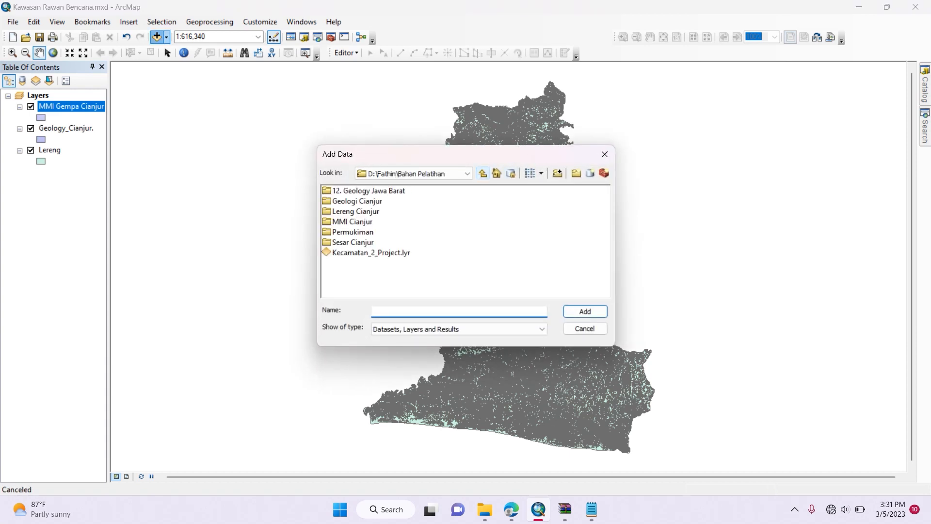
{"action": "double_click", "coordinate": [353, 243]}
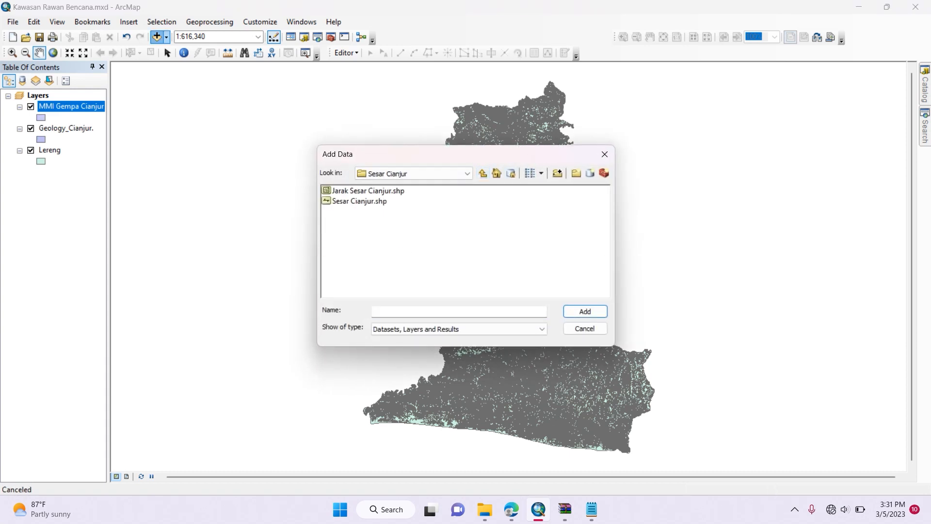
{"action": "left_click", "coordinate": [368, 191]}
{"action": "key", "text": "Return"}
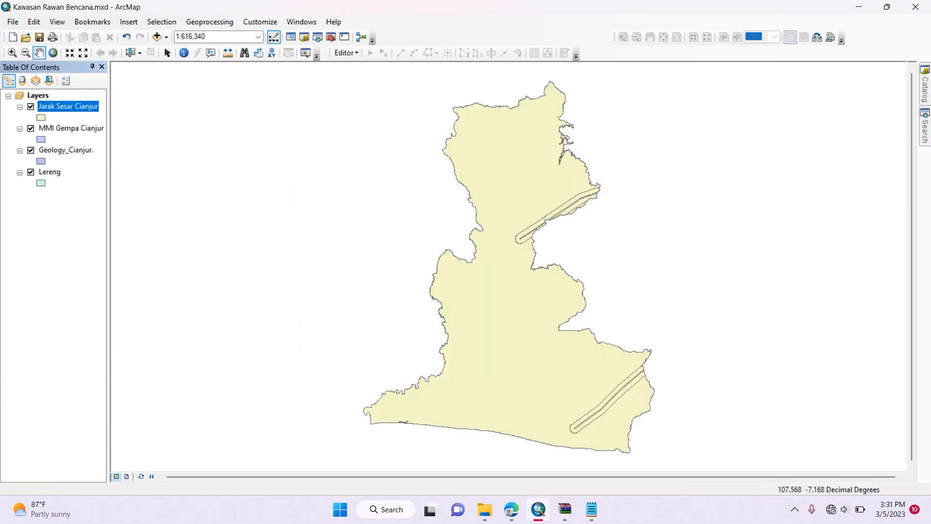
Hide the Jarak Sesar Cianjur, MMI Gempa Cianjur and Lereng layers, leaving only the geology layer displayed
{"action": "left_click", "coordinate": [30, 107]}
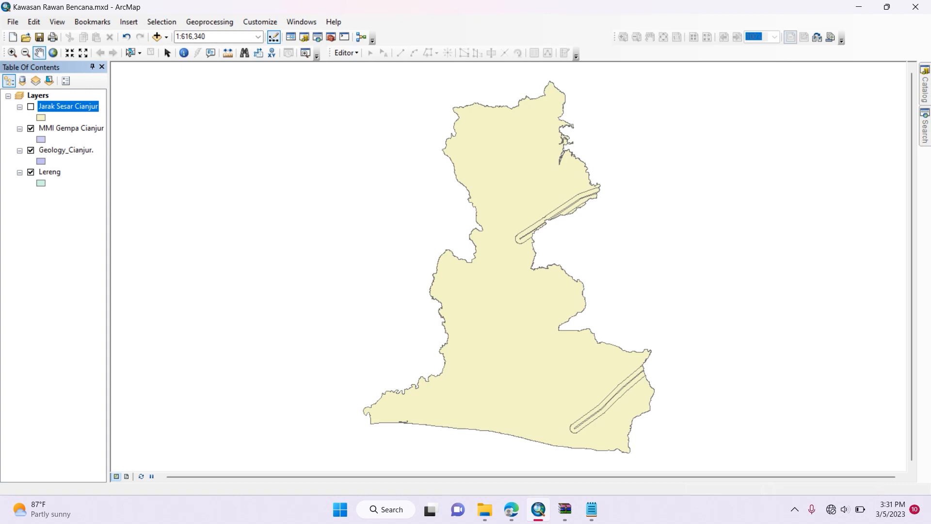
{"action": "left_click", "coordinate": [31, 128]}
{"action": "left_click", "coordinate": [31, 172]}
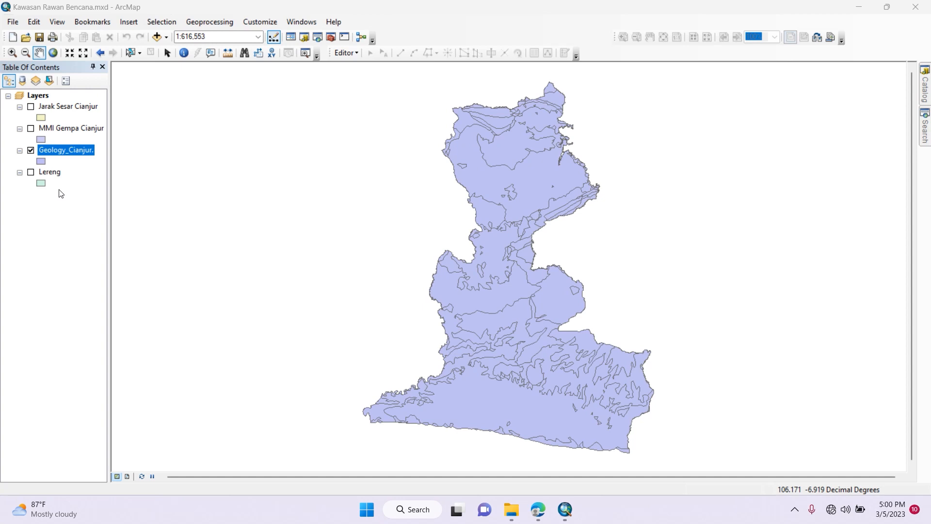
Open the Lereng layer's attribute table and compare it with the earthquake-hazard parameter table in Modul Pelatihan.pdf
{"action": "left_click", "coordinate": [56, 175]}
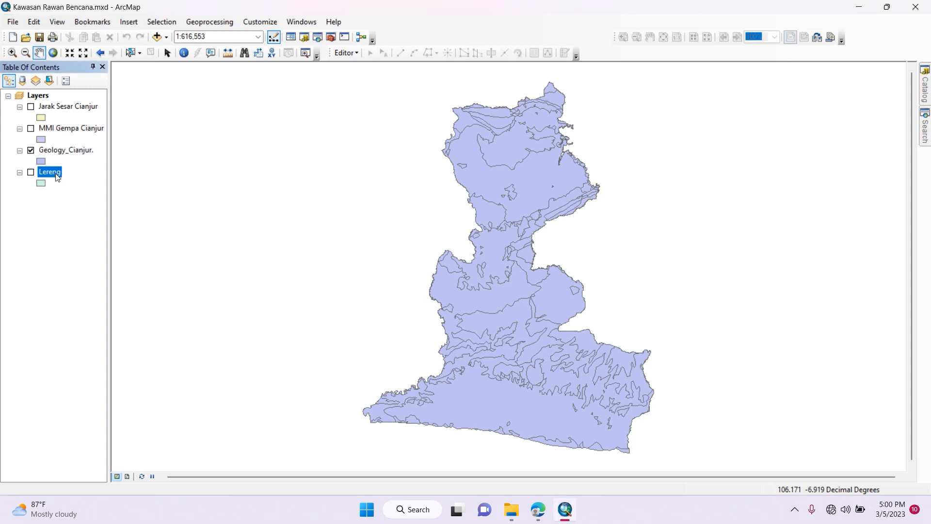
{"action": "right_click", "coordinate": [56, 175]}
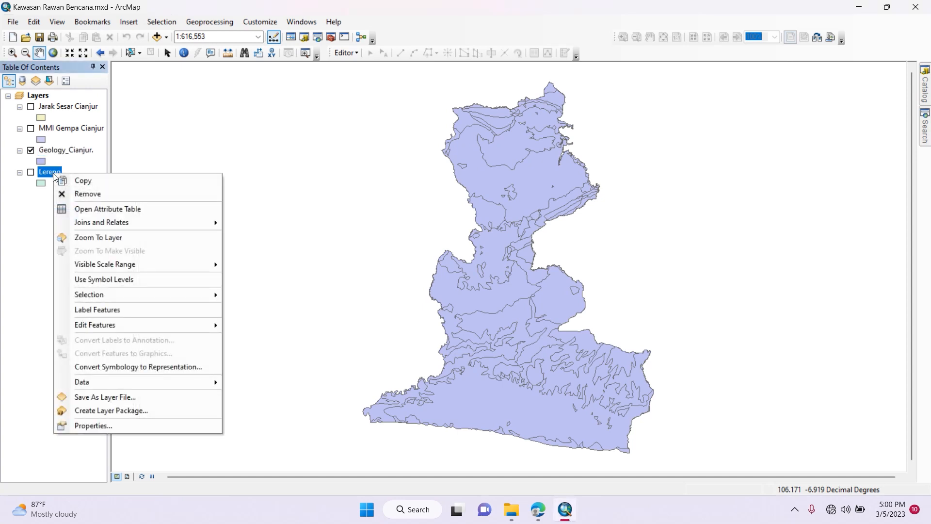
{"action": "left_click", "coordinate": [85, 209]}
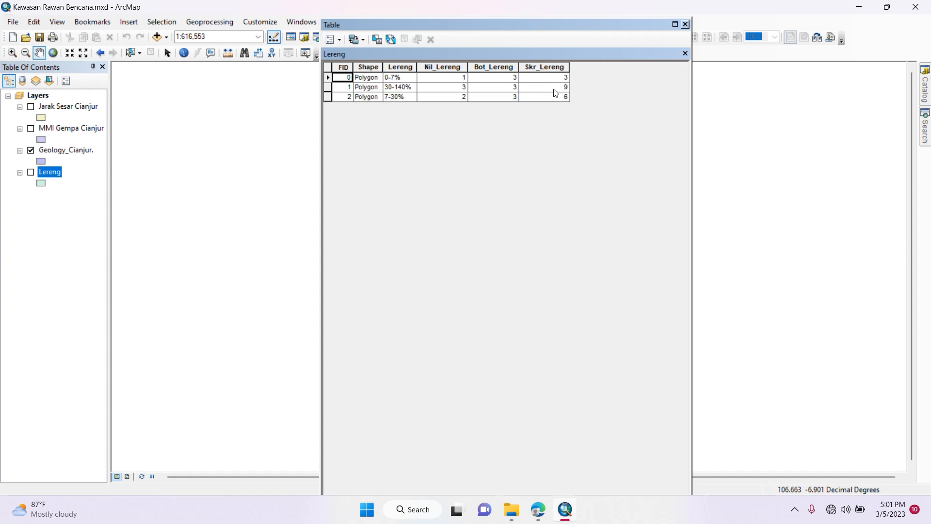
{"action": "key", "text": "alt+Tab"}
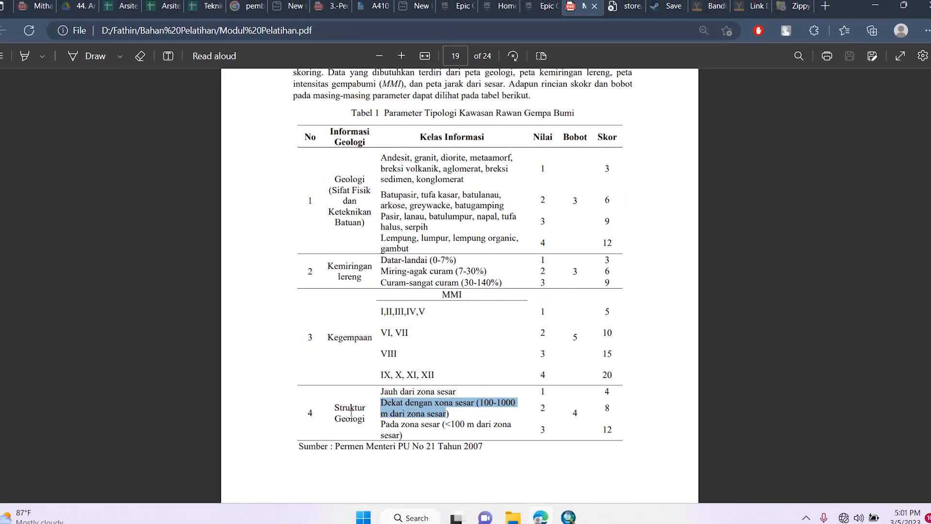
{"action": "key", "text": "alt+Tab"}
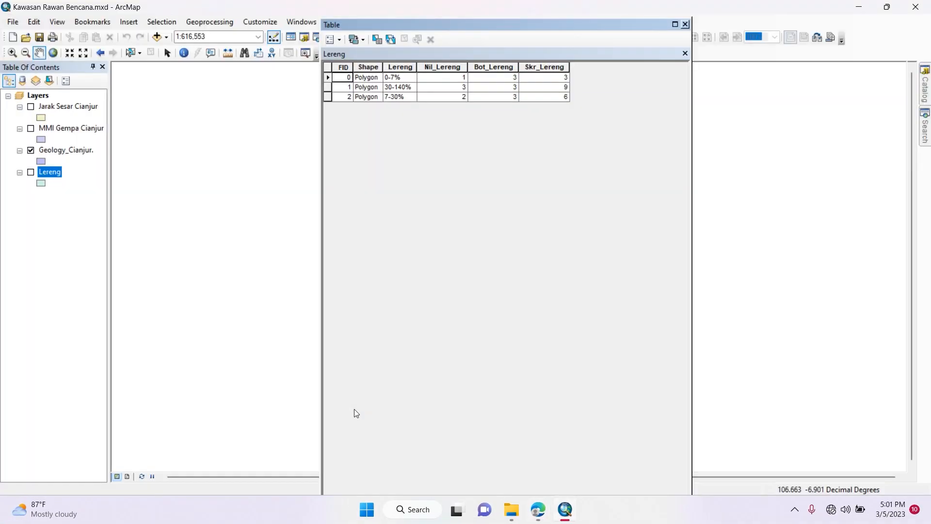
Delete the Skr_Lereng, Bot_Lereng and Nil_Lereng fields from the Lereng attribute table
{"action": "left_click", "coordinate": [458, 68]}
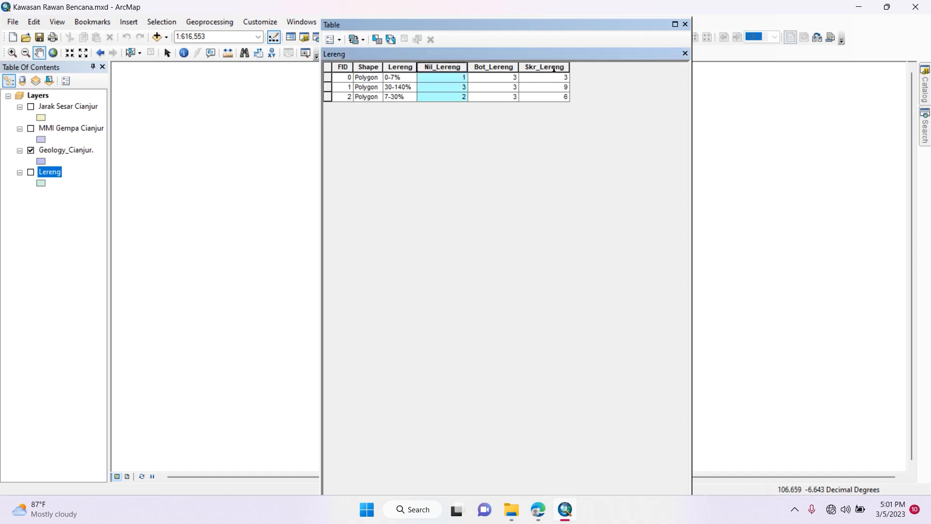
{"action": "left_click", "coordinate": [560, 68]}
{"action": "right_click", "coordinate": [546, 71]}
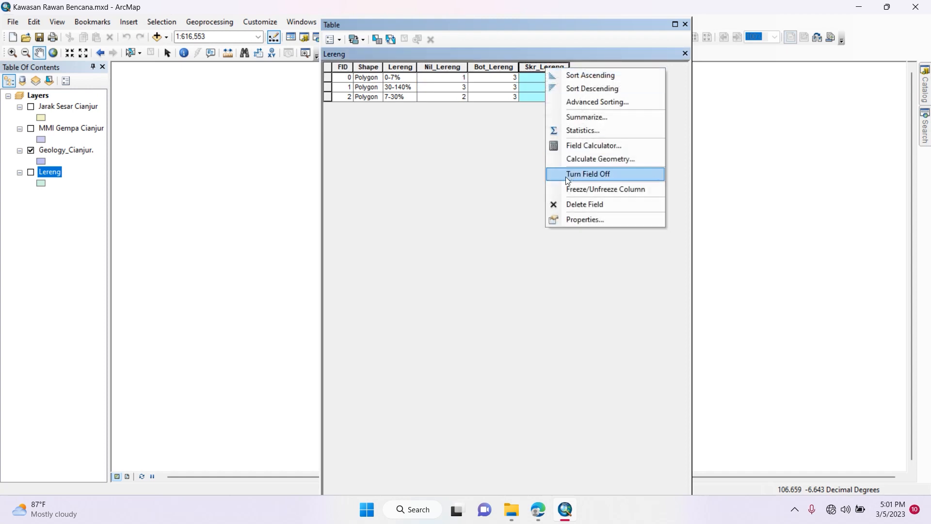
{"action": "left_click", "coordinate": [563, 202]}
{"action": "left_click", "coordinate": [510, 300]}
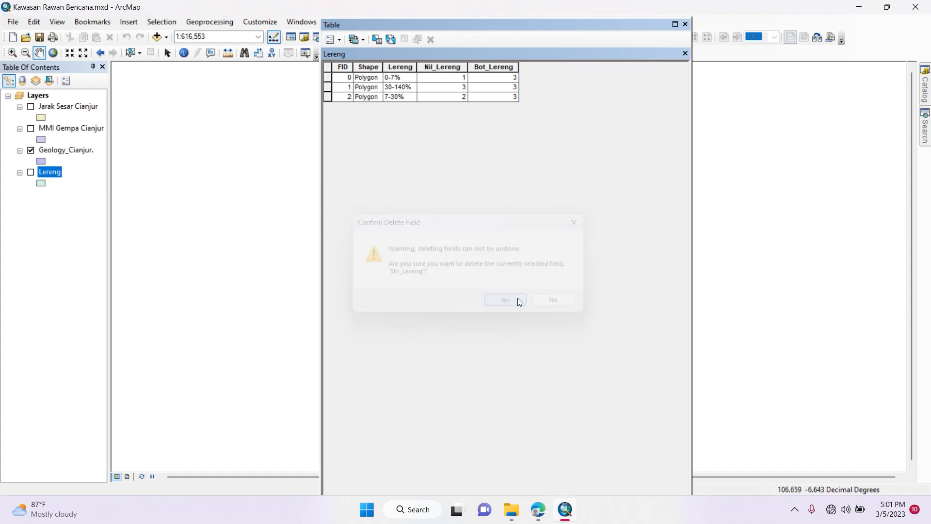
{"action": "right_click", "coordinate": [492, 69]}
{"action": "left_click", "coordinate": [528, 207]}
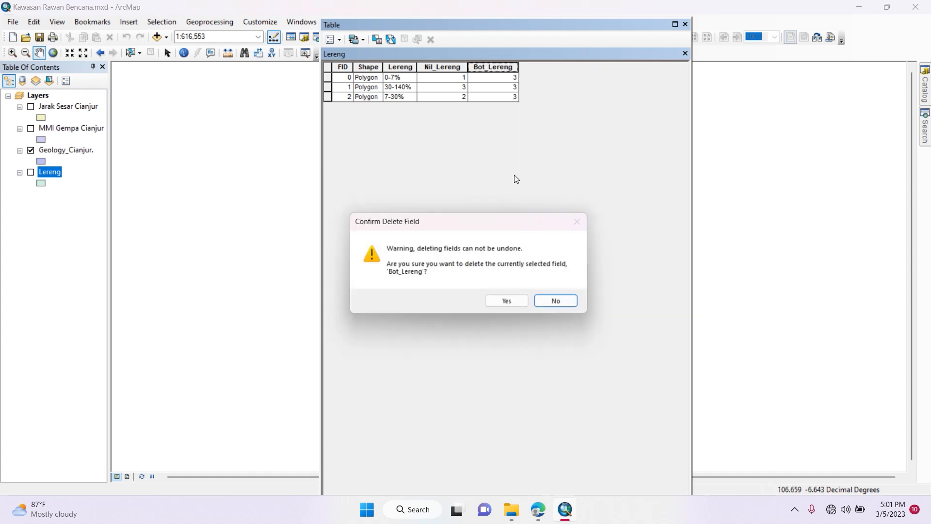
{"action": "left_click", "coordinate": [510, 303]}
{"action": "right_click", "coordinate": [443, 67]}
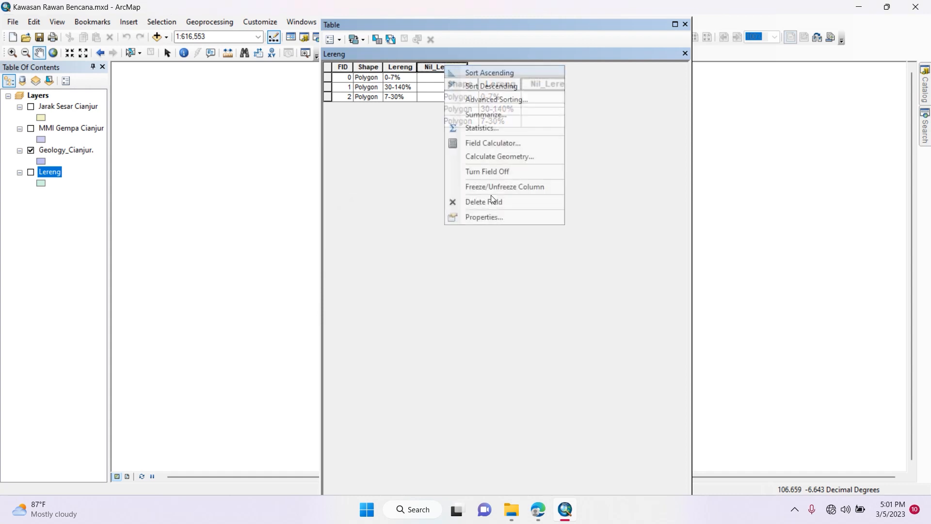
{"action": "left_click", "coordinate": [493, 202]}
{"action": "left_click", "coordinate": [509, 301]}
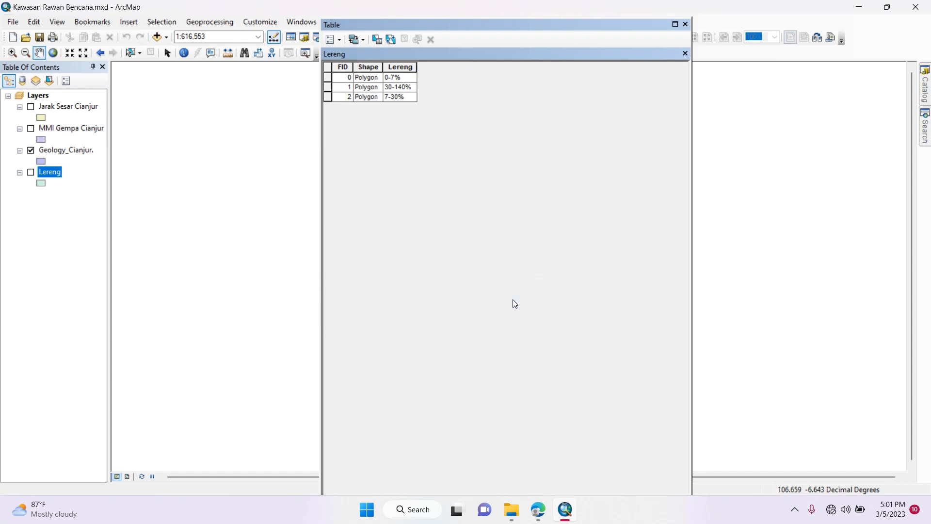
Add a Short Integer field named Skr_lereng to the Lereng attribute table
{"action": "left_click", "coordinate": [342, 44]}
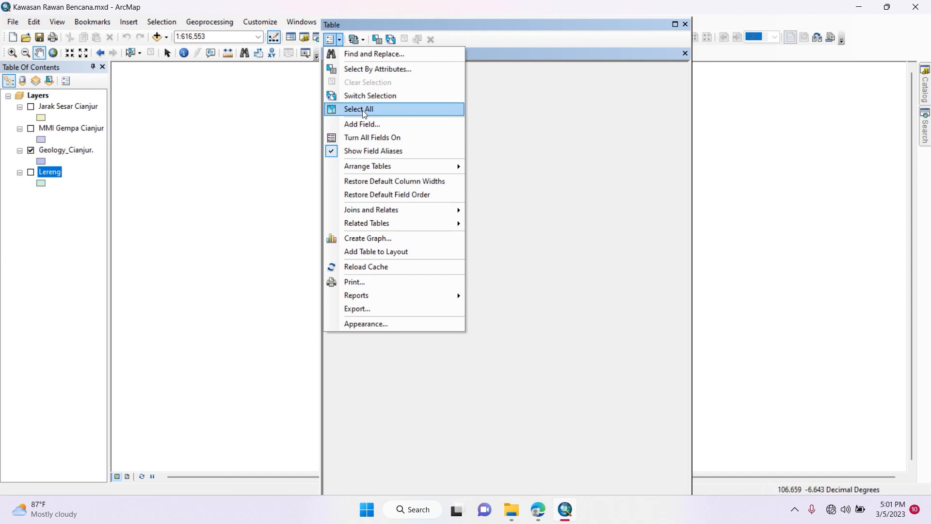
{"action": "left_click", "coordinate": [361, 124]}
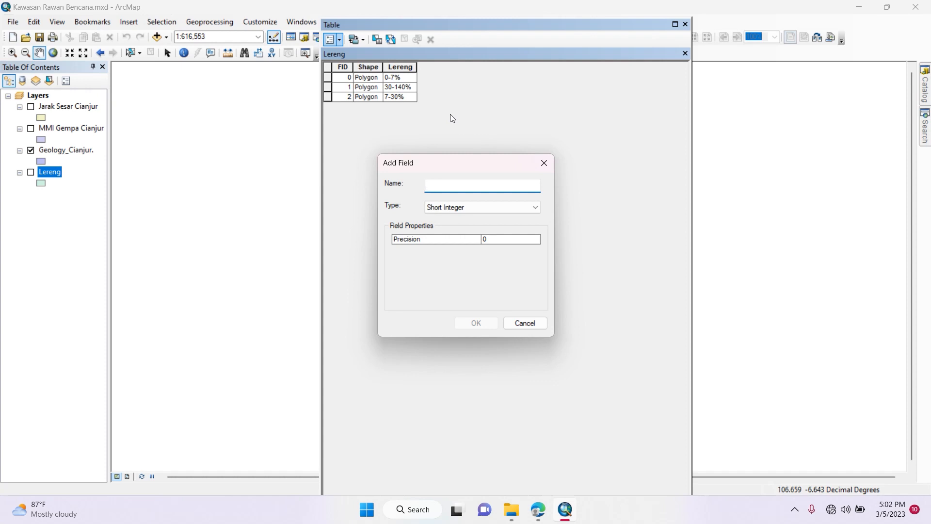
{"action": "type", "text": "Skr_lereng"}
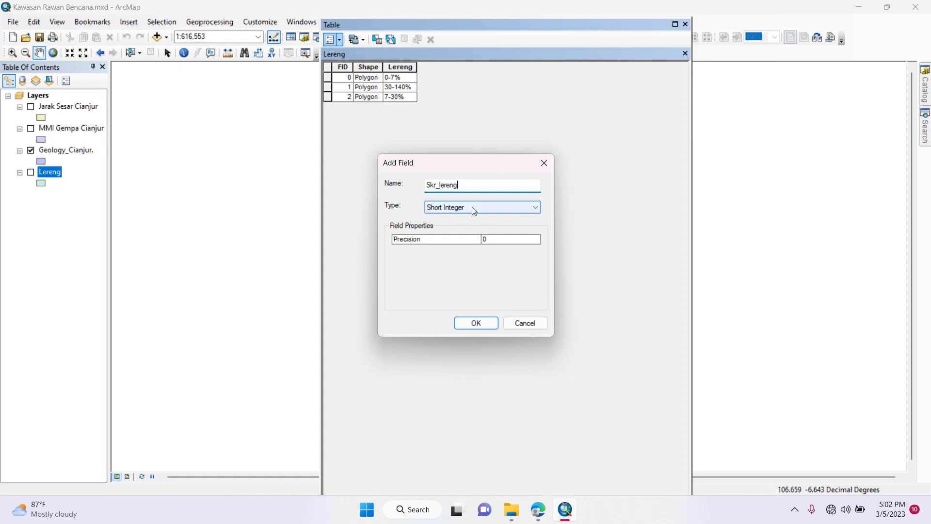
{"action": "left_click", "coordinate": [469, 324]}
Add a Short Integer field named Bbt_lereng to the Lereng attribute table
{"action": "left_click", "coordinate": [333, 43]}
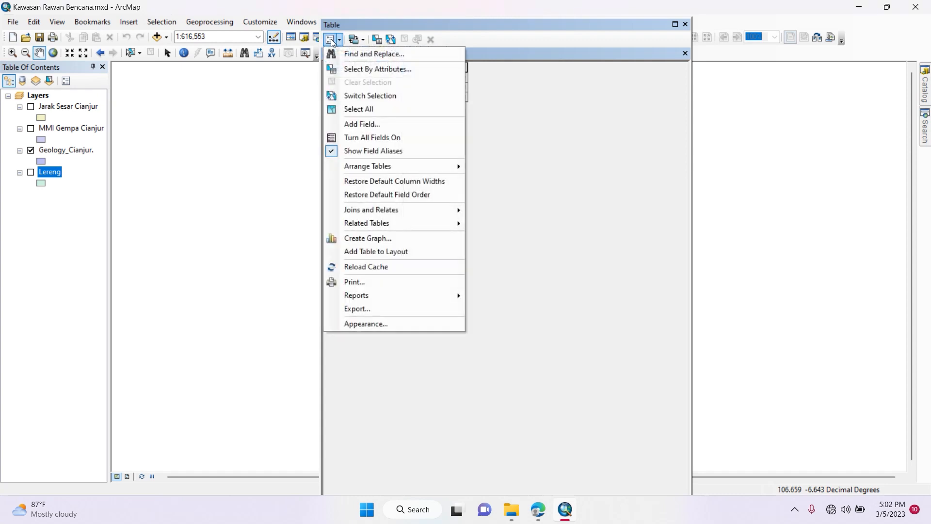
{"action": "left_click", "coordinate": [383, 126]}
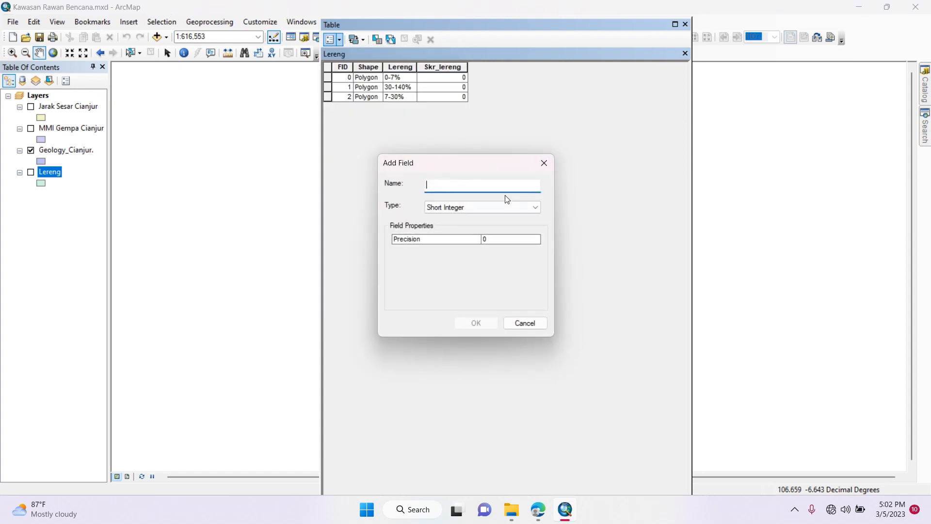
{"action": "type", "text": "b"}
{"action": "key", "text": "BackSpace"}
{"action": "type", "text": "Bbt_Leren"}
{"action": "key", "text": "BackSpace"}
{"action": "key", "text": "BackSpace"}
{"action": "key", "text": "BackSpace"}
{"action": "key", "text": "BackSpace"}
{"action": "key", "text": "BackSpace"}
{"action": "type", "text": "lereng"}
{"action": "key", "text": "Return"}
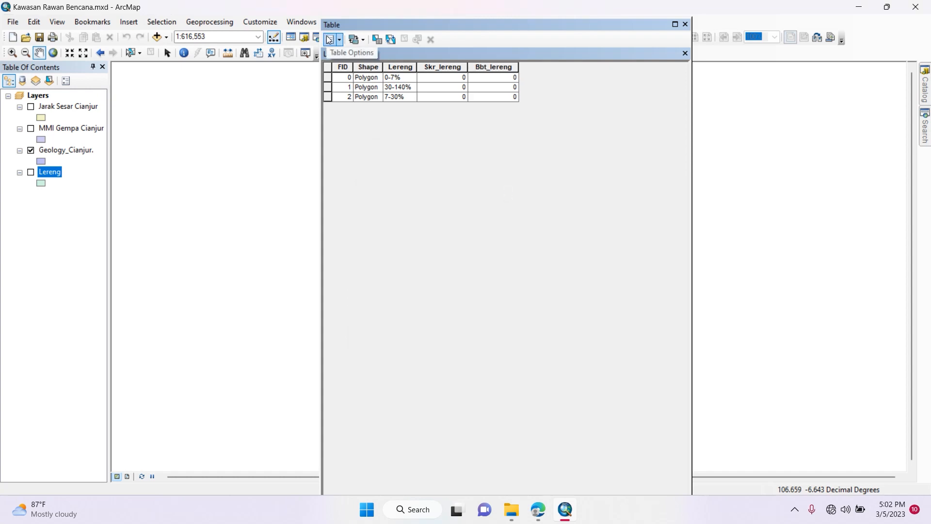
Add a Short Integer field named Nil_lereng to the Lereng attribute table
{"action": "left_click", "coordinate": [329, 40]}
{"action": "left_click", "coordinate": [354, 126]}
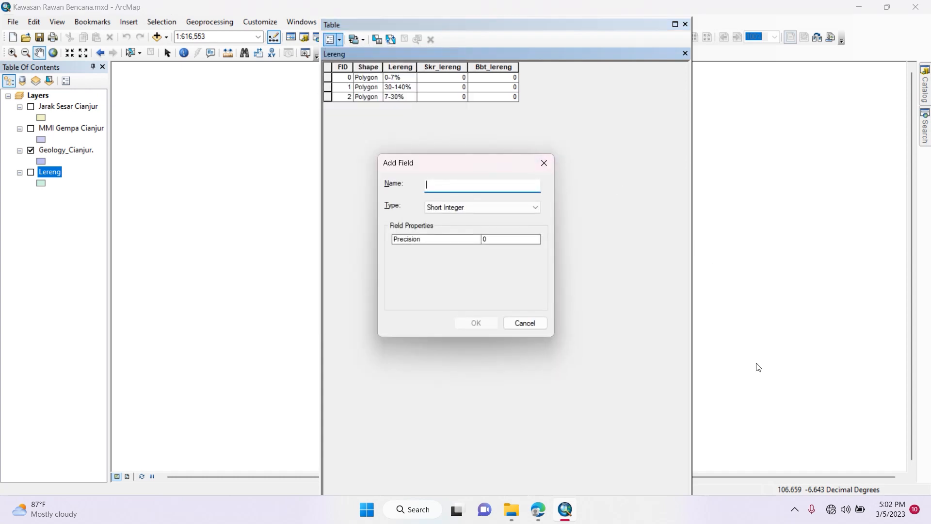
{"action": "type", "text": "Nil_lereng"}
{"action": "key", "text": "Return"}
{"action": "left_click_drag", "start_coordinate": [532, 26], "coordinate": [534, 44]}
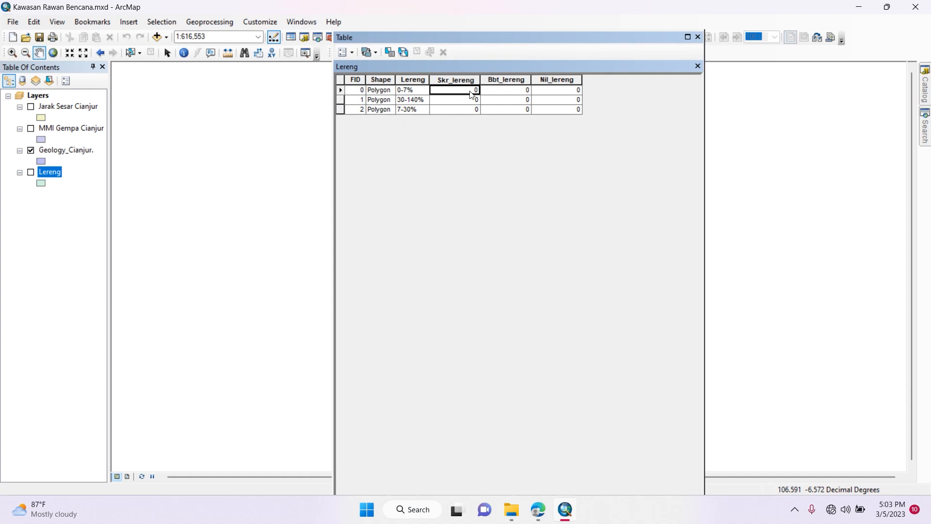
Start an edit session on the Lereng layer, continuing past the spatial reference warnings
{"action": "right_click", "coordinate": [49, 170]}
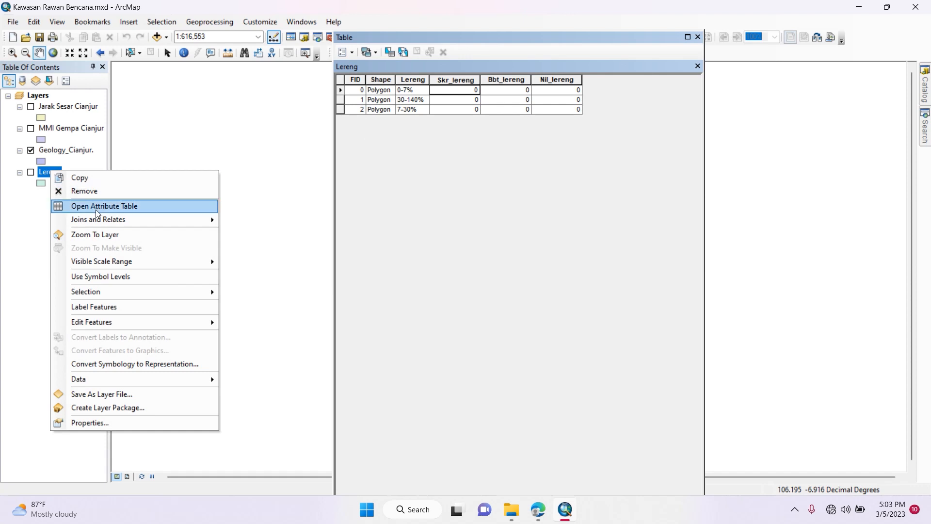
{"action": "mouse_move", "coordinate": [115, 319]}
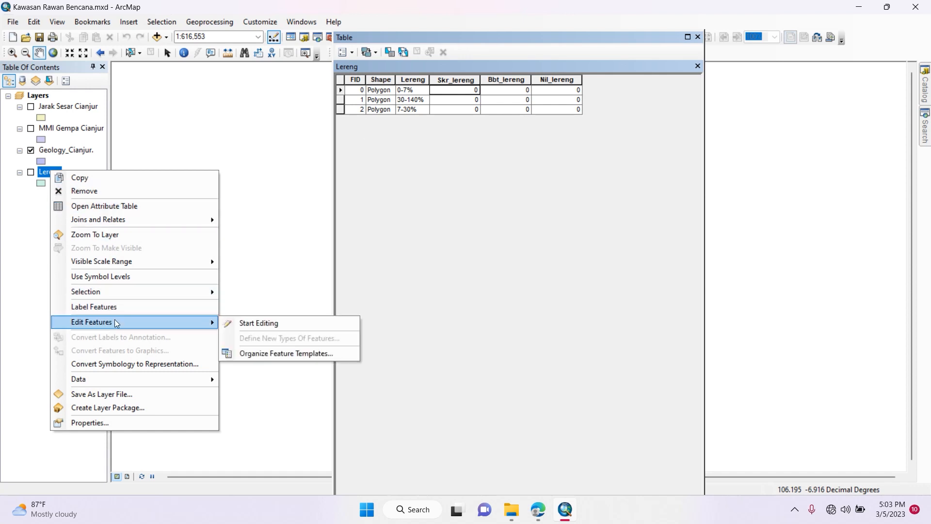
{"action": "left_click", "coordinate": [235, 323]}
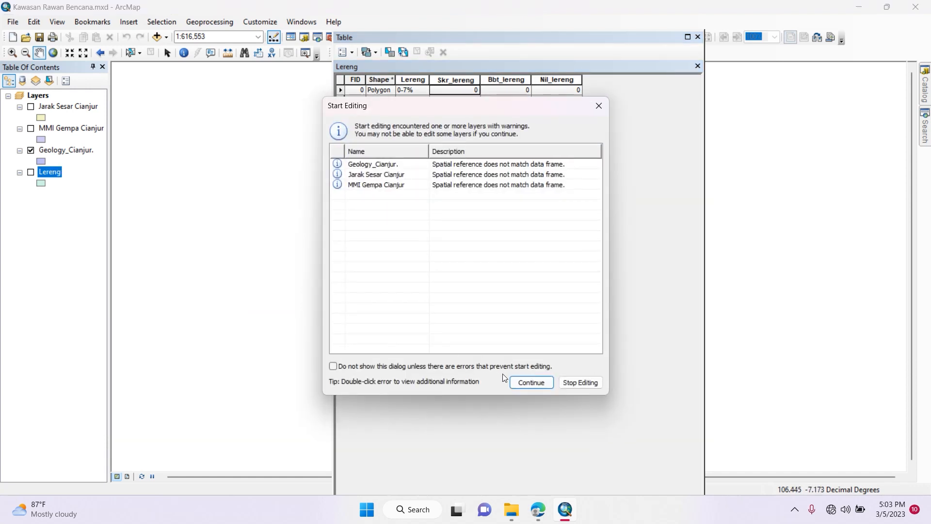
{"action": "left_click", "coordinate": [530, 382]}
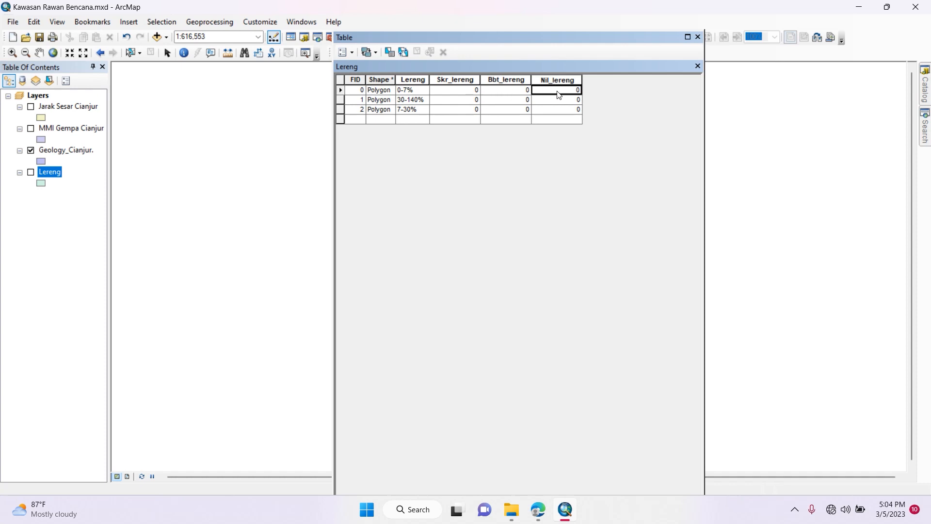
Consult the module's parameter table, and in the 0-7% slope row enter Nil_lereng 1, Bbt_lereng 3 and Skr_lereng 4
{"action": "key", "text": "alt+Tab"}
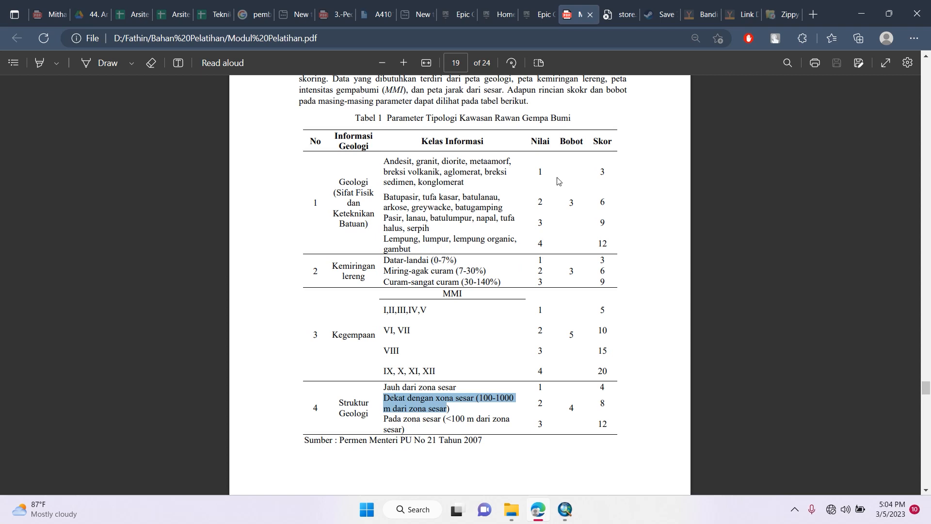
{"action": "key", "text": "alt+Tab"}
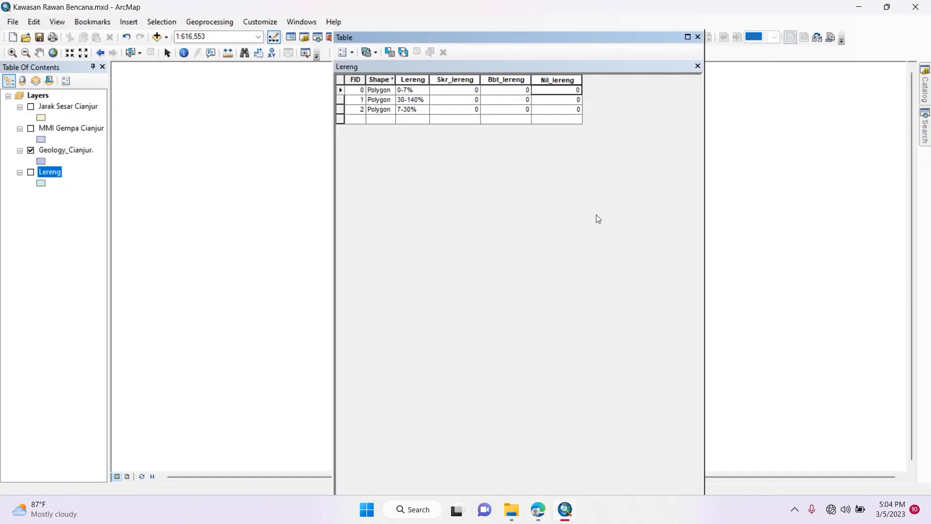
{"action": "left_click", "coordinate": [564, 94]}
{"action": "type", "text": "1"}
{"action": "left_click", "coordinate": [512, 93]}
{"action": "type", "text": "3"}
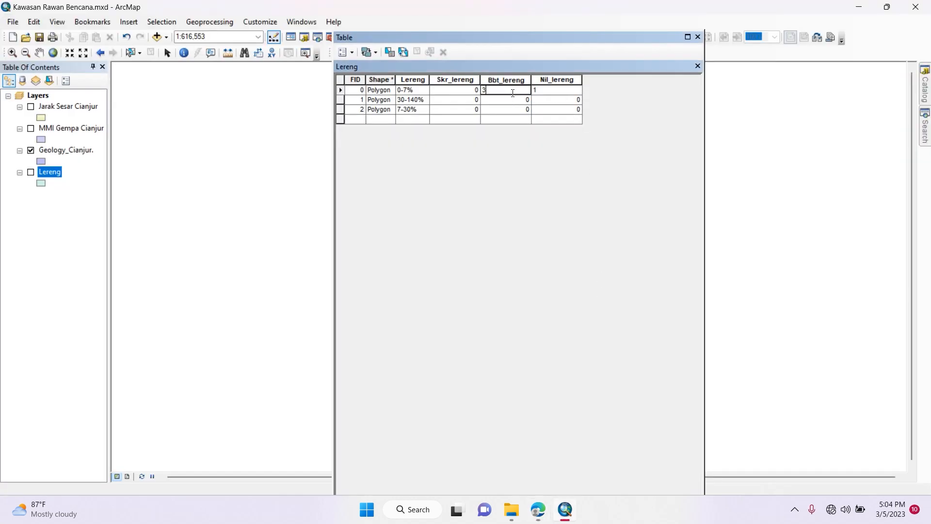
{"action": "left_click", "coordinate": [463, 96]}
{"action": "type", "text": "4"}
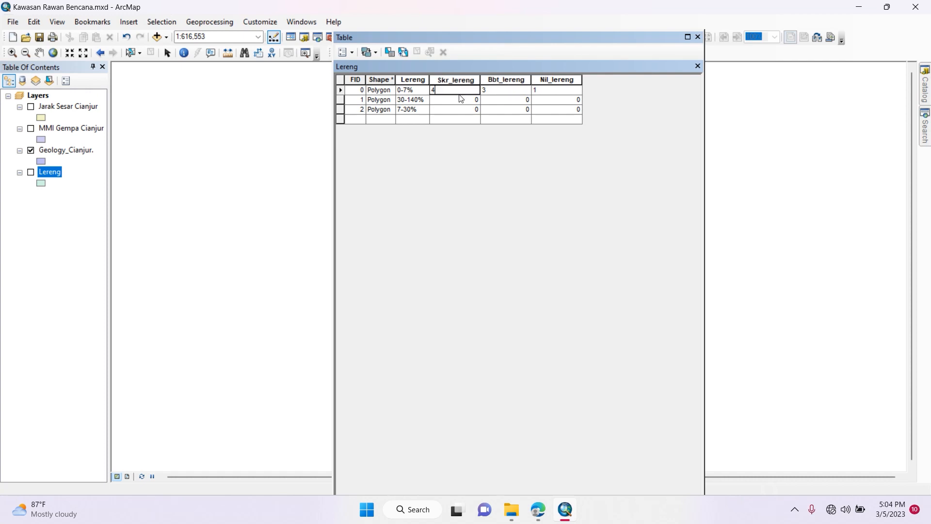
{"action": "left_click", "coordinate": [568, 103]}
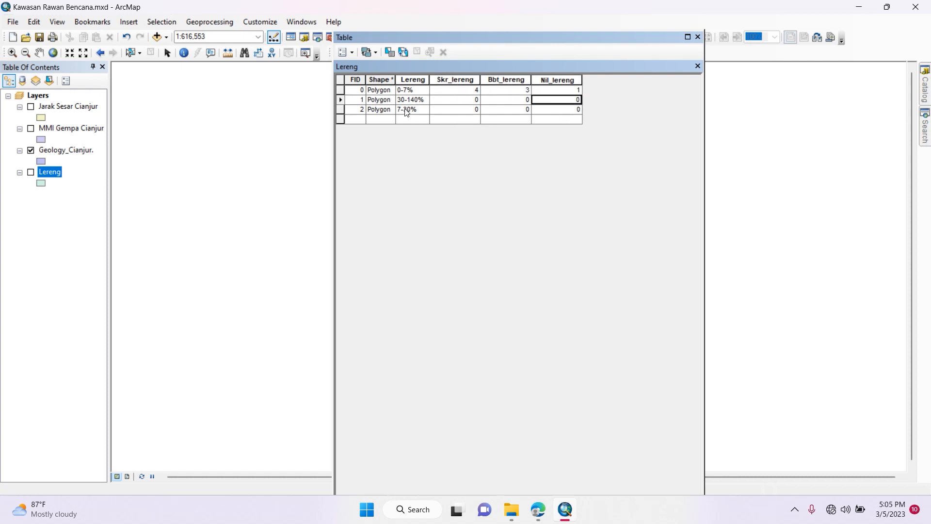
Consult the module's parameter table, and in the 30-140% slope row enter Nil_lereng 3, Bbt_lereng 3 and Skr_lereng 9
{"action": "key", "text": "alt+Tab"}
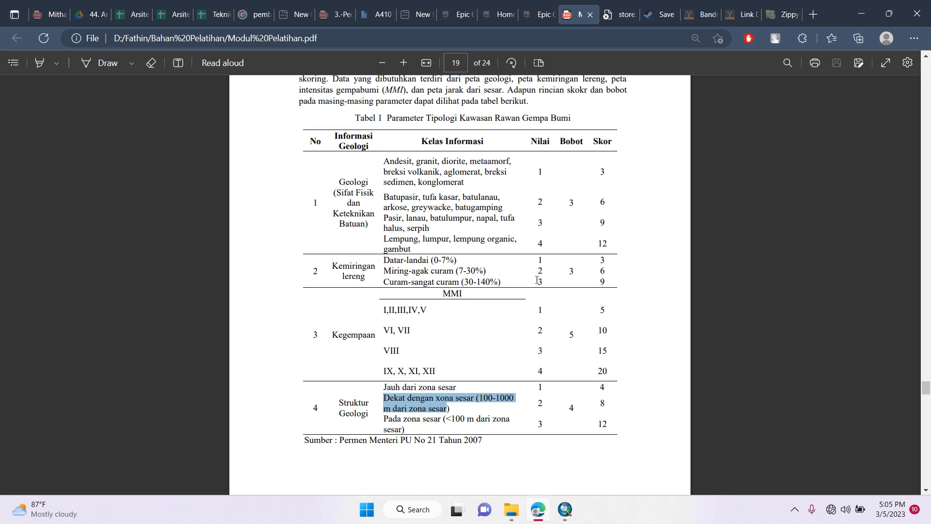
{"action": "key", "text": "alt+Tab"}
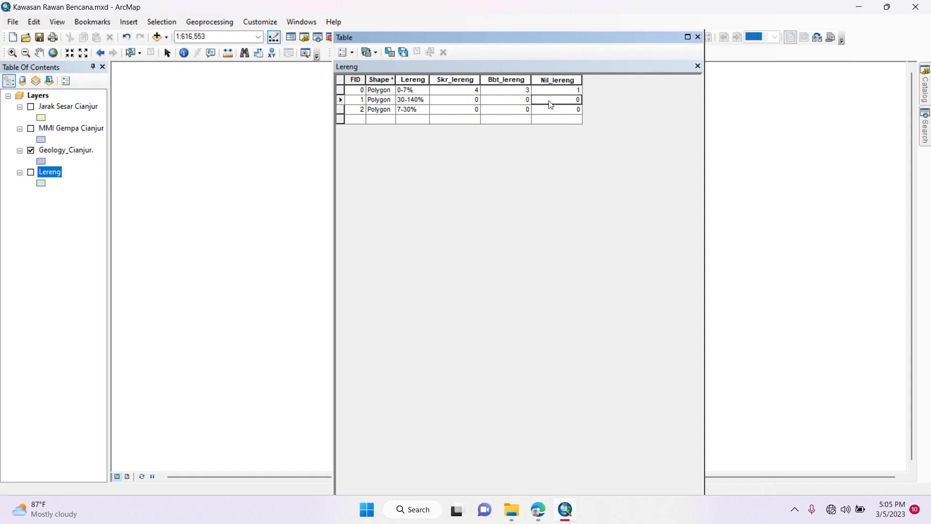
{"action": "left_click", "coordinate": [550, 103]}
{"action": "type", "text": "3"}
{"action": "left_click", "coordinate": [525, 100]}
{"action": "left_click", "coordinate": [467, 101]}
{"action": "type", "text": "9"}
Check the 7-30% slope class in the module's parameter table and enter Nil_lereng 2, Bbt_lereng 3 and Skr_lereng 6 in its row
{"action": "left_click", "coordinate": [552, 112]}
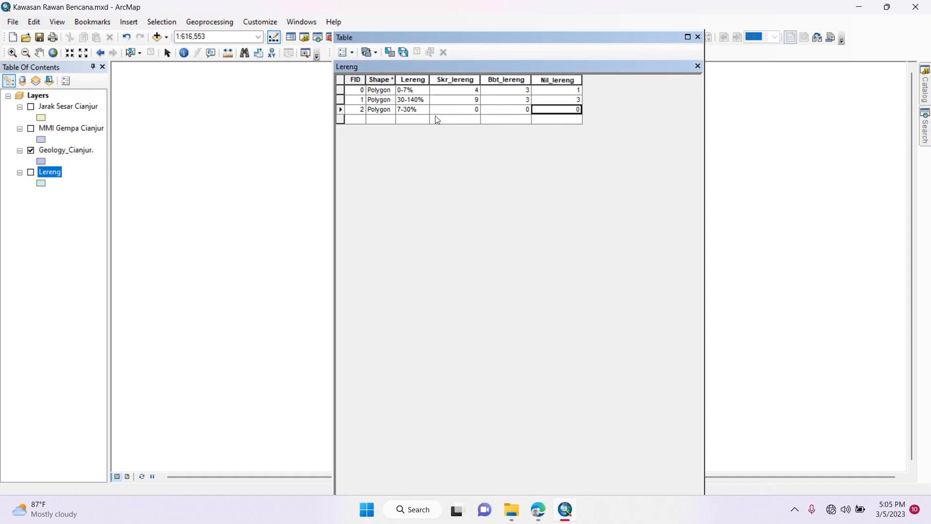
{"action": "key", "text": "alt+Tab"}
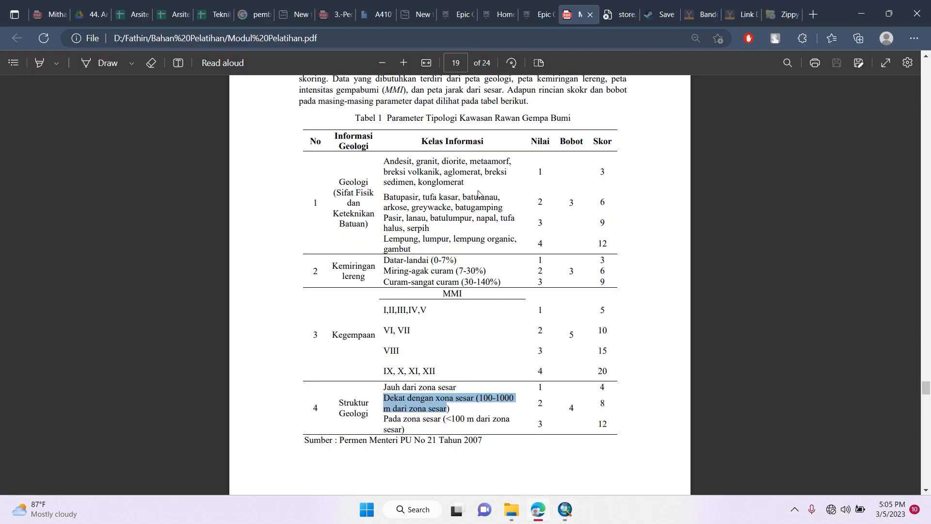
{"action": "left_click", "coordinate": [441, 279]}
{"action": "left_click_drag", "start_coordinate": [383, 270], "coordinate": [487, 271]}
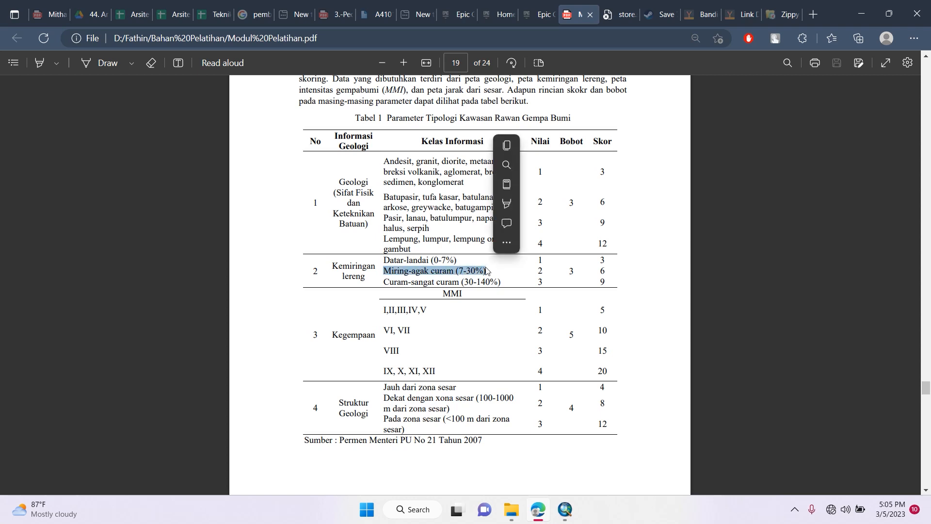
{"action": "left_click", "coordinate": [542, 277]}
{"action": "key", "text": "alt+Tab"}
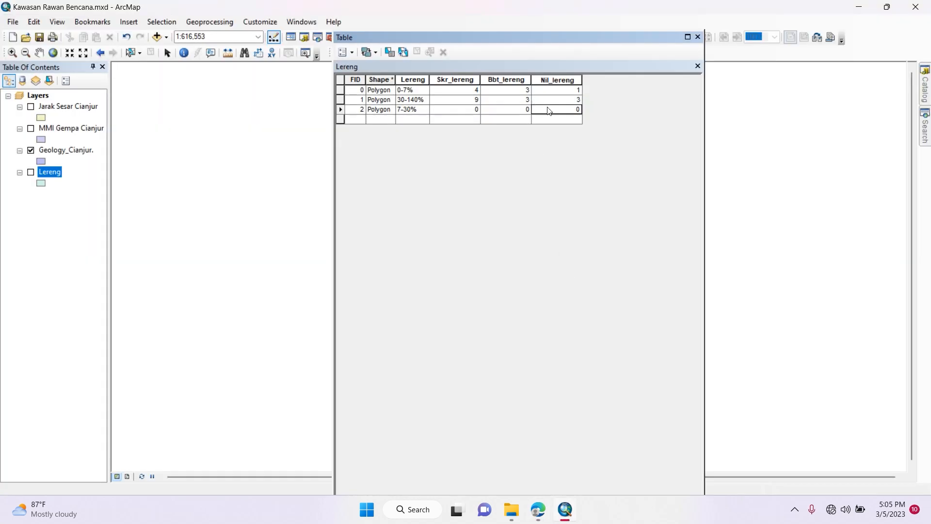
{"action": "left_click", "coordinate": [526, 111]}
{"action": "type", "text": "3"}
{"action": "left_click", "coordinate": [436, 111]}
{"action": "type", "text": "6"}
Save the Lereng edits, stop the edit session and close the attribute table
{"action": "left_click_drag", "start_coordinate": [535, 32], "coordinate": [522, 64]}
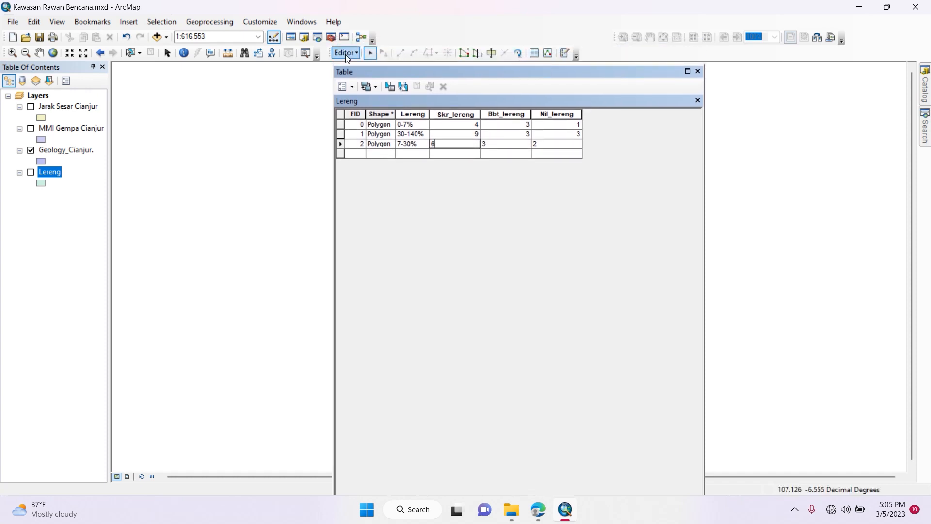
{"action": "left_click", "coordinate": [345, 54]}
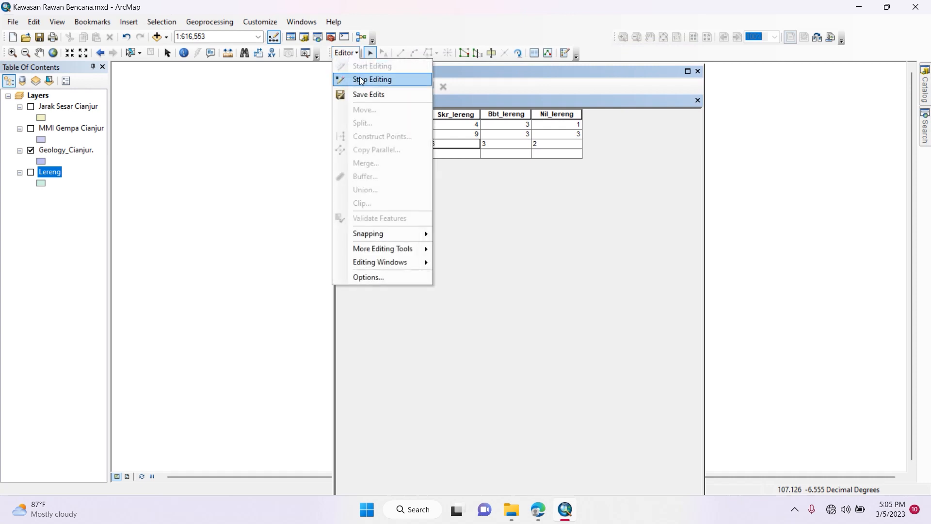
{"action": "left_click", "coordinate": [363, 94]}
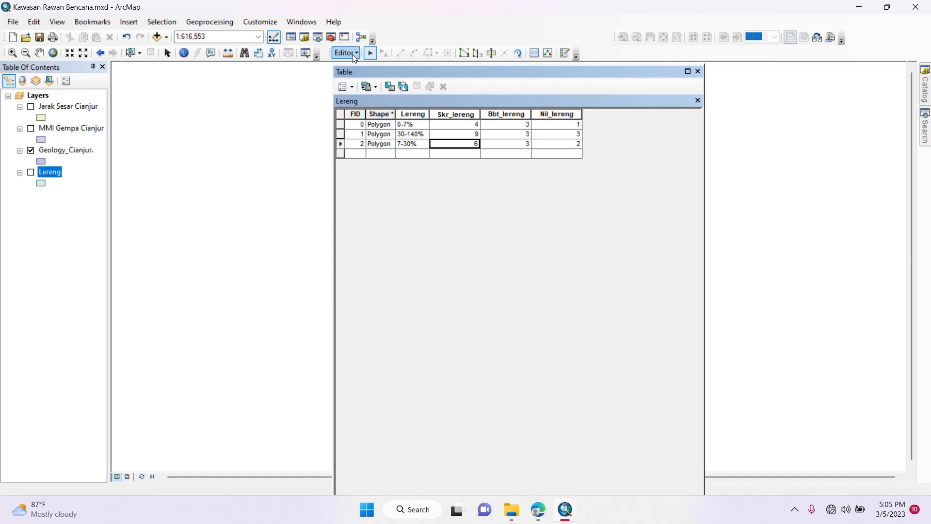
{"action": "left_click", "coordinate": [353, 54]}
{"action": "left_click", "coordinate": [370, 86]}
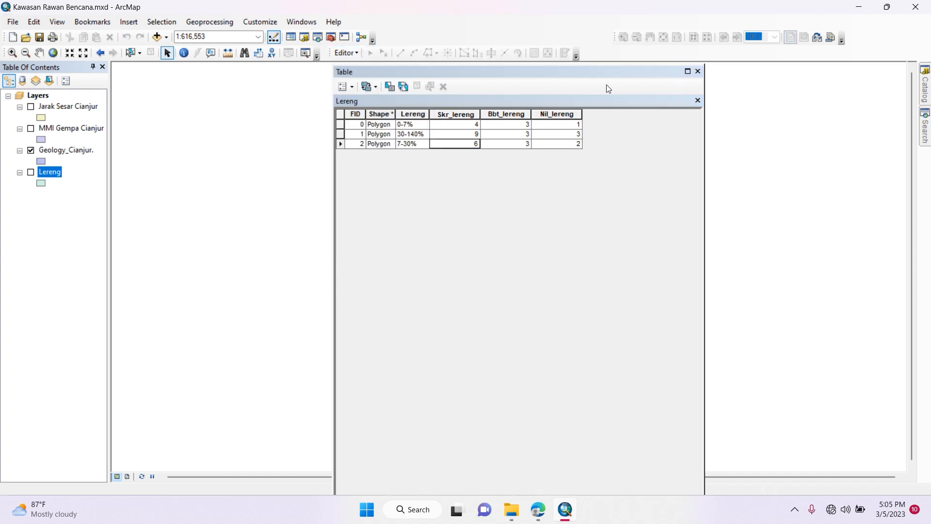
{"action": "left_click", "coordinate": [698, 72]}
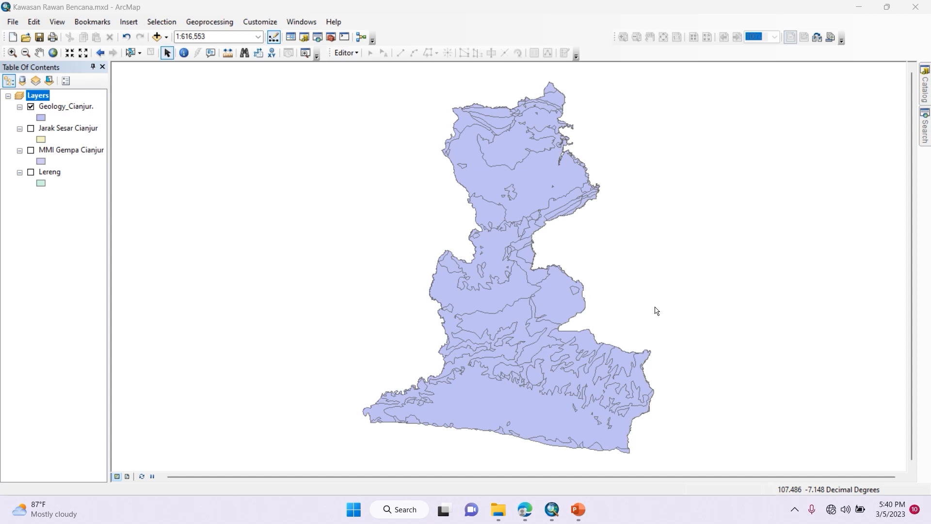
Intersect the Geology_Cianjur, Jarak Sesar Cianjur, MMI Gempa Cianjur and Lereng layers into one new feature class
{"action": "left_click", "coordinate": [211, 23]}
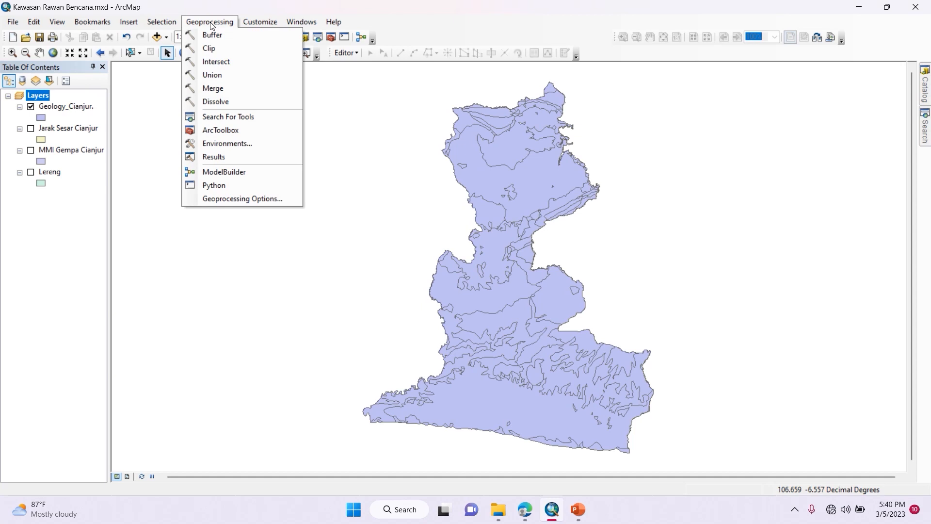
{"action": "left_click", "coordinate": [214, 62]}
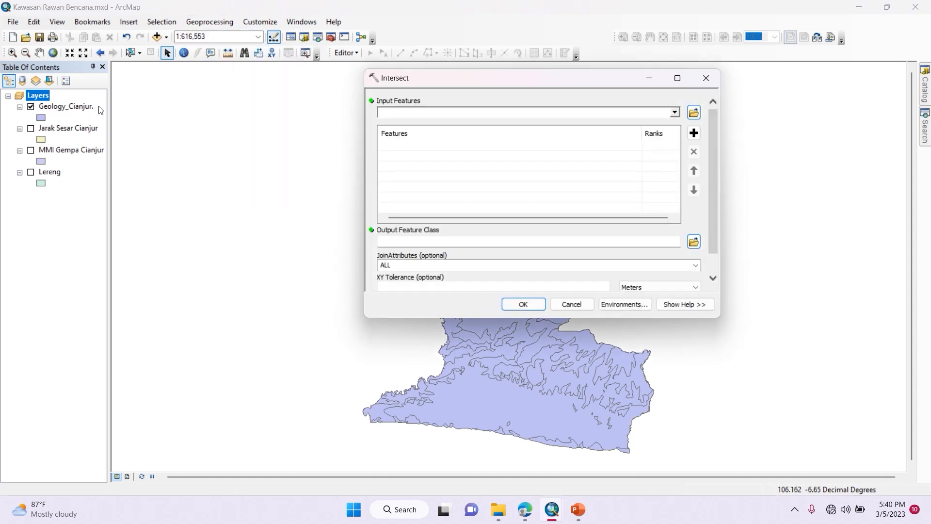
{"action": "left_click", "coordinate": [79, 108]}
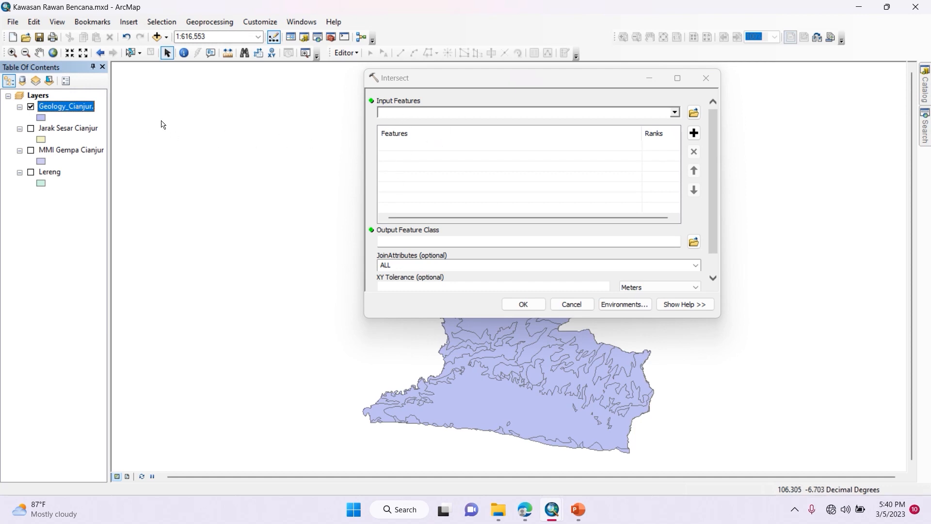
{"action": "left_click_drag", "start_coordinate": [81, 111], "coordinate": [412, 113]}
{"action": "left_click_drag", "start_coordinate": [68, 128], "coordinate": [412, 113]}
{"action": "left_click_drag", "start_coordinate": [71, 149], "coordinate": [412, 113]}
{"action": "left_click_drag", "start_coordinate": [49, 172], "coordinate": [422, 146]}
{"action": "scroll", "coordinate": [715, 198], "scroll_direction": "down", "scroll_amount": 2}
{"action": "left_click", "coordinate": [696, 263]}
{"action": "left_click", "coordinate": [645, 274]}
{"action": "left_click", "coordinate": [504, 308]}
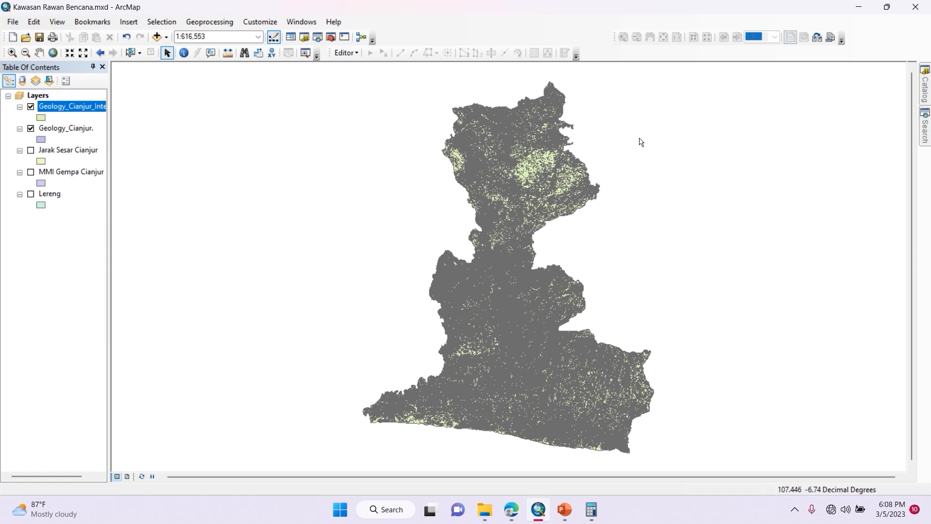
Open the Geology_Cianjur_Intersect3 attribute table and add a Double field named Nilai_Total
{"action": "right_click", "coordinate": [91, 113]}
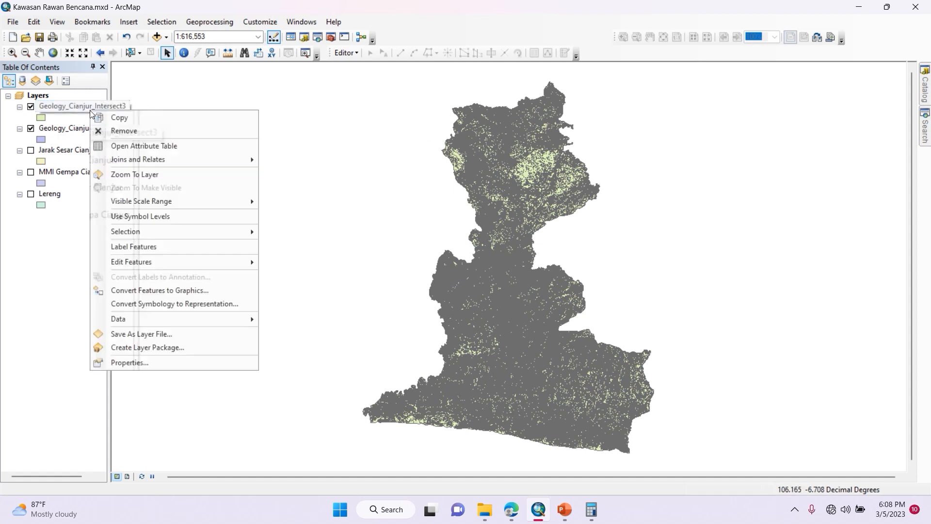
{"action": "left_click", "coordinate": [129, 146]}
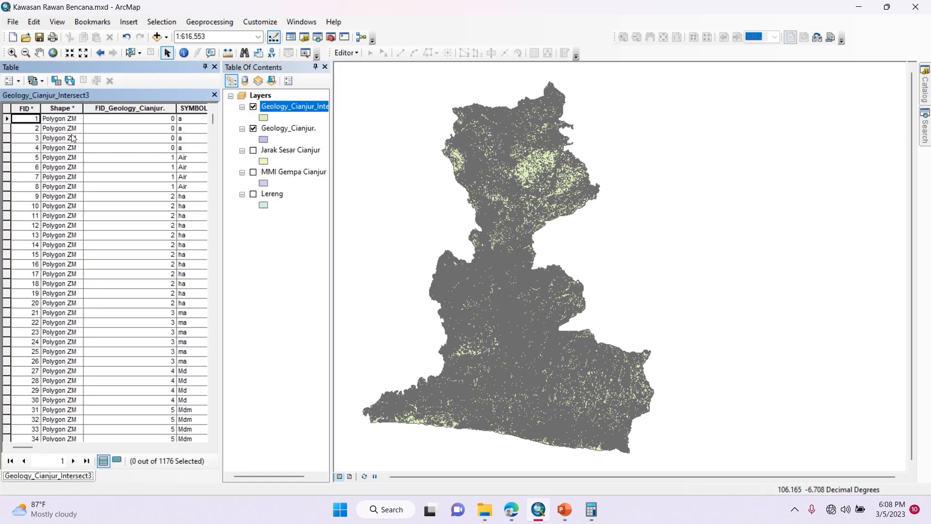
{"action": "left_click", "coordinate": [13, 81]}
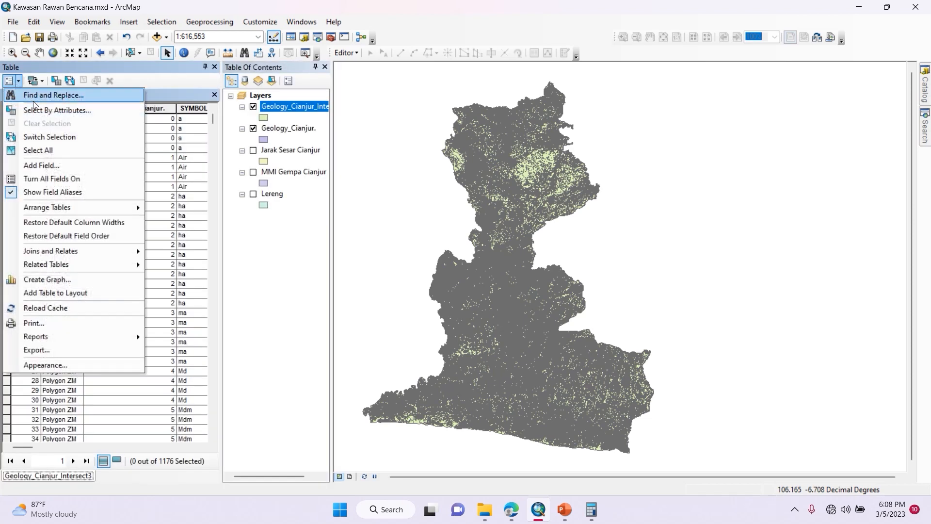
{"action": "left_click", "coordinate": [49, 164]}
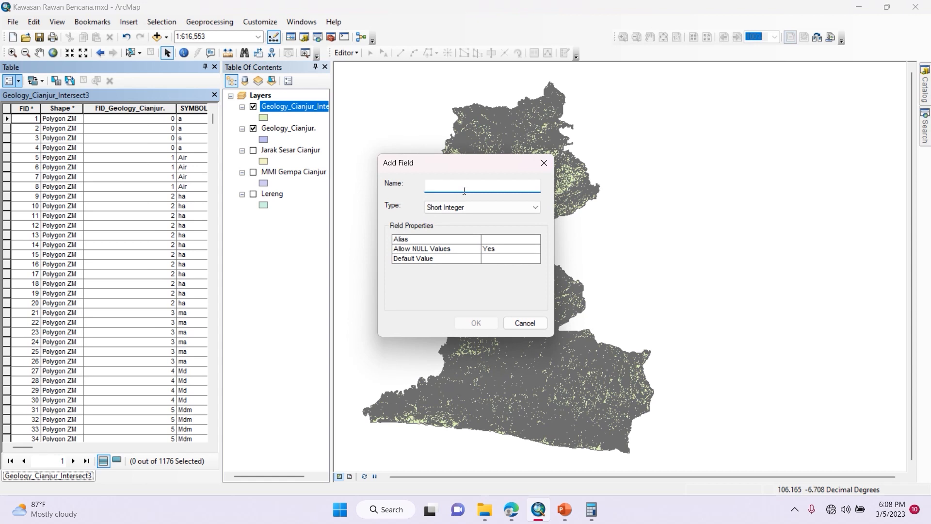
{"action": "left_click", "coordinate": [475, 205]}
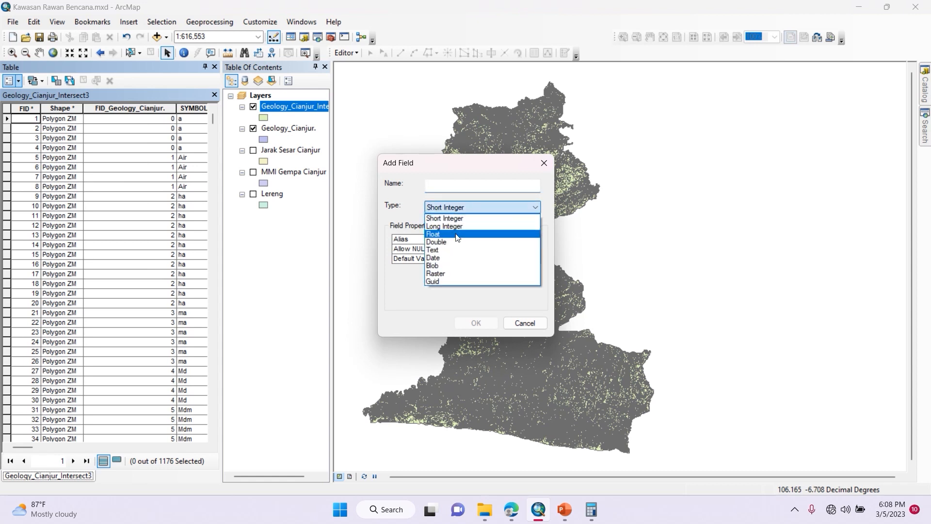
{"action": "left_click", "coordinate": [473, 241]}
{"action": "left_click", "coordinate": [468, 188]}
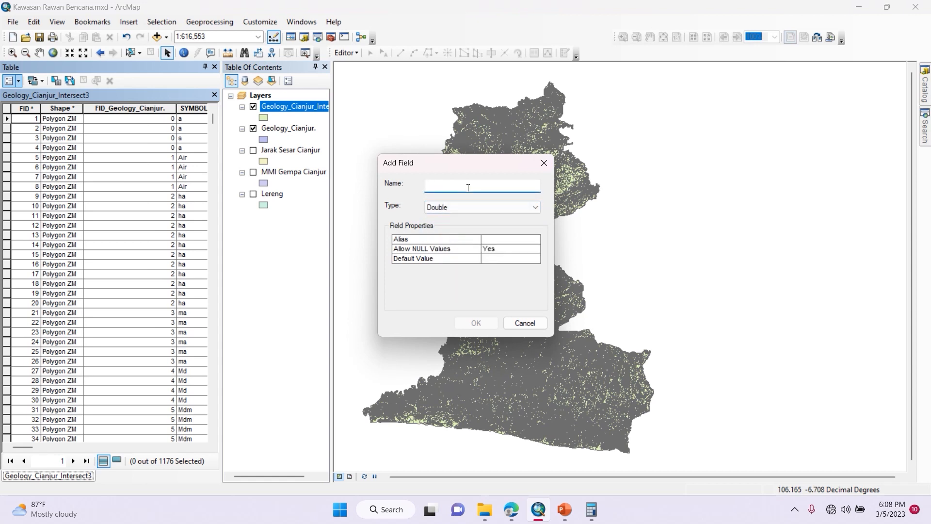
{"action": "type", "text": "Nilai_Total"}
{"action": "key", "text": "Return"}
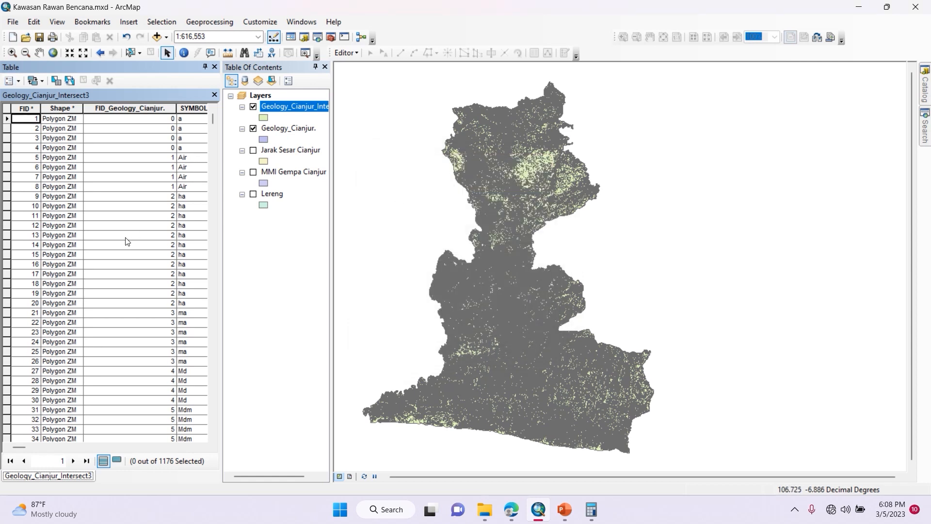
Add a Text field named Tipologi with a length of 50 to the intersect layer's attribute table
{"action": "left_click", "coordinate": [8, 81]}
{"action": "left_click", "coordinate": [42, 165]}
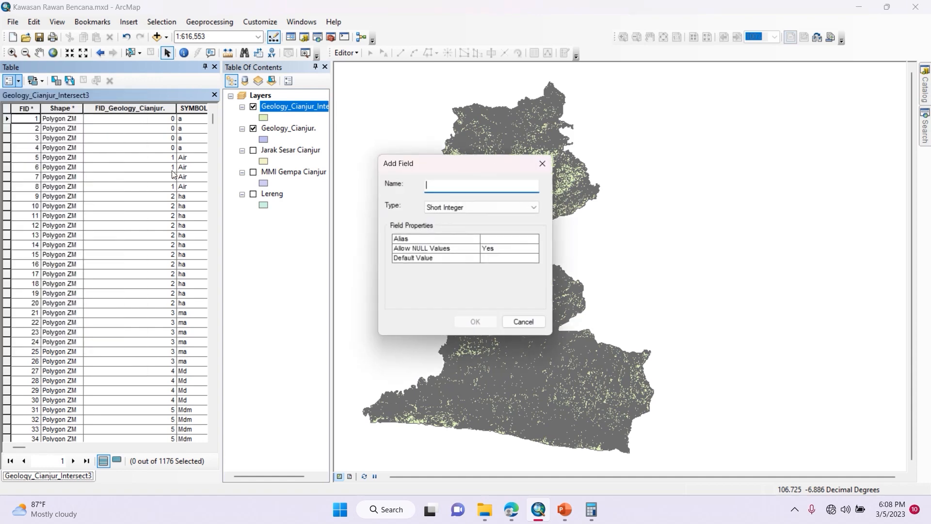
{"action": "type", "text": "Tipologi"}
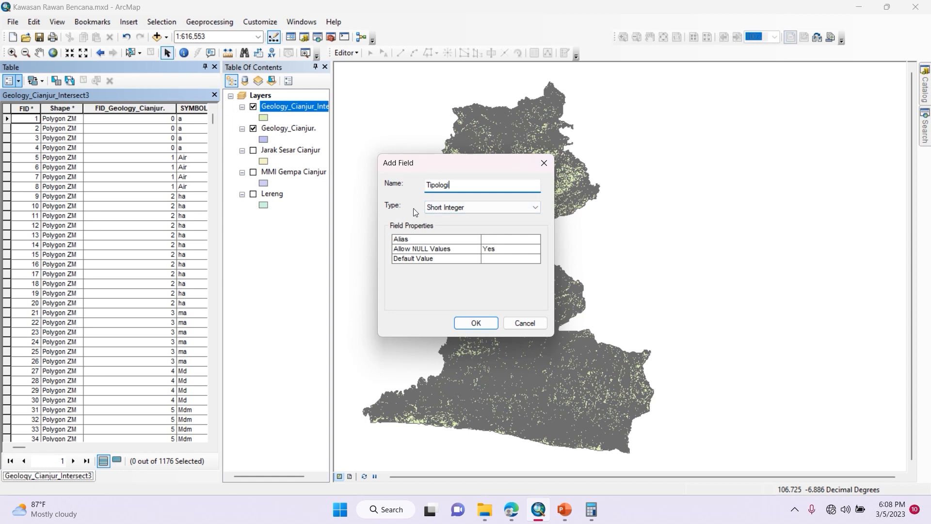
{"action": "left_click", "coordinate": [432, 210]}
{"action": "left_click", "coordinate": [451, 250]}
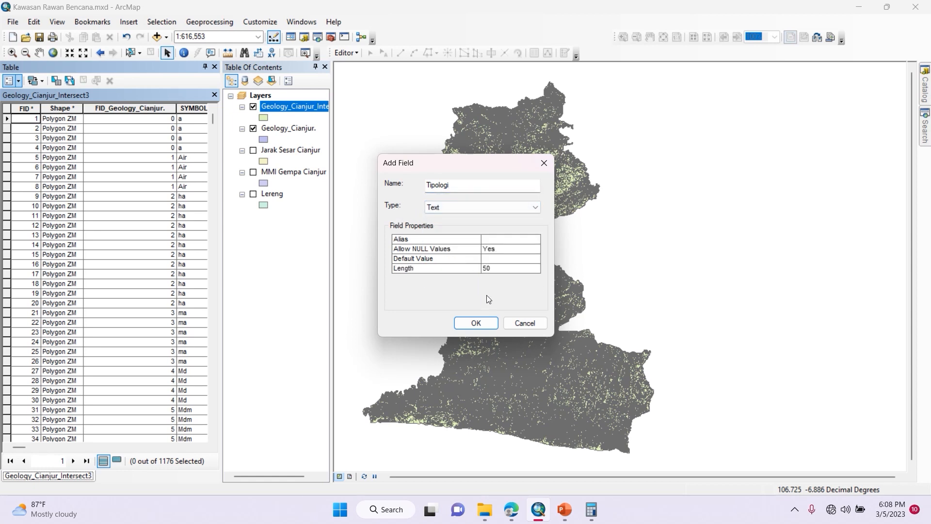
{"action": "left_click", "coordinate": [477, 323]}
Maximize the intersect layer's attribute table and open the Field Calculator for the Nilai_Total field
{"action": "double_click", "coordinate": [161, 68]}
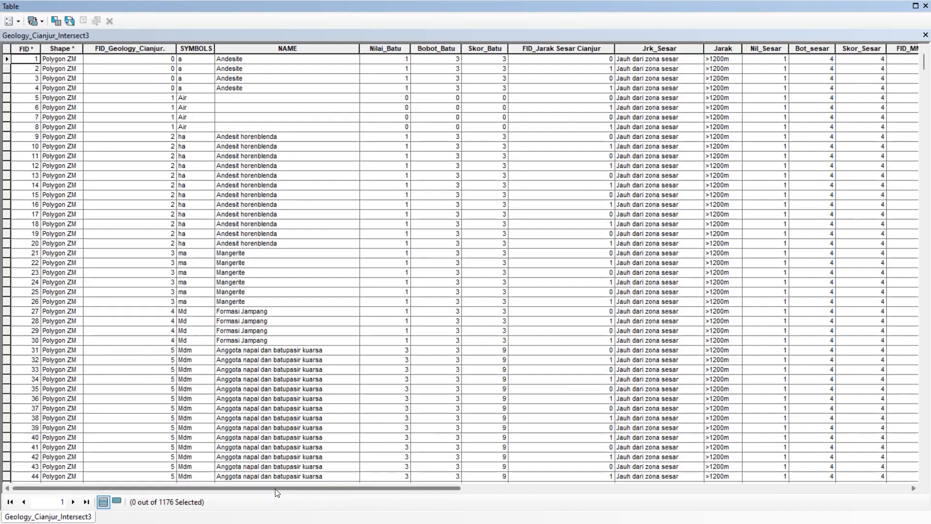
{"action": "left_click_drag", "start_coordinate": [269, 488], "coordinate": [718, 488]}
{"action": "left_click", "coordinate": [849, 48]}
{"action": "left_click_drag", "start_coordinate": [882, 48], "coordinate": [715, 50]}
{"action": "left_click", "coordinate": [5, 50]}
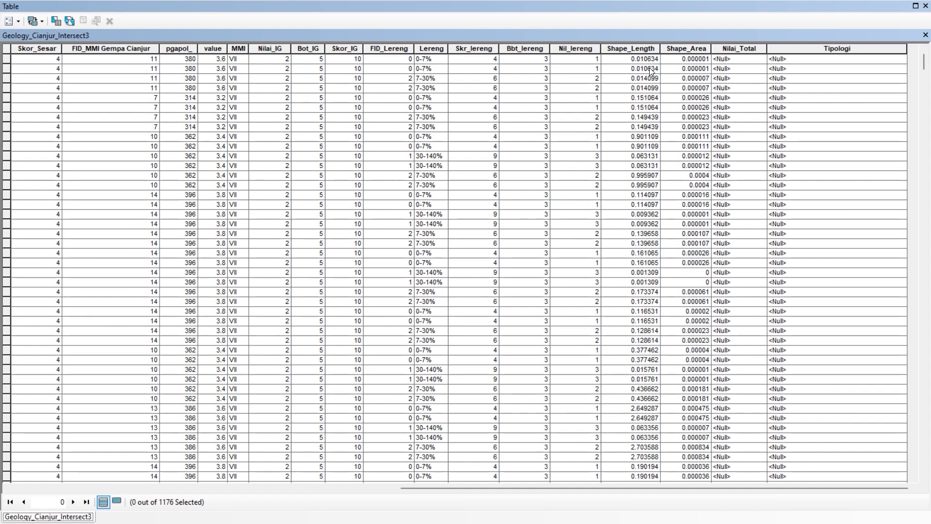
{"action": "right_click", "coordinate": [752, 49]}
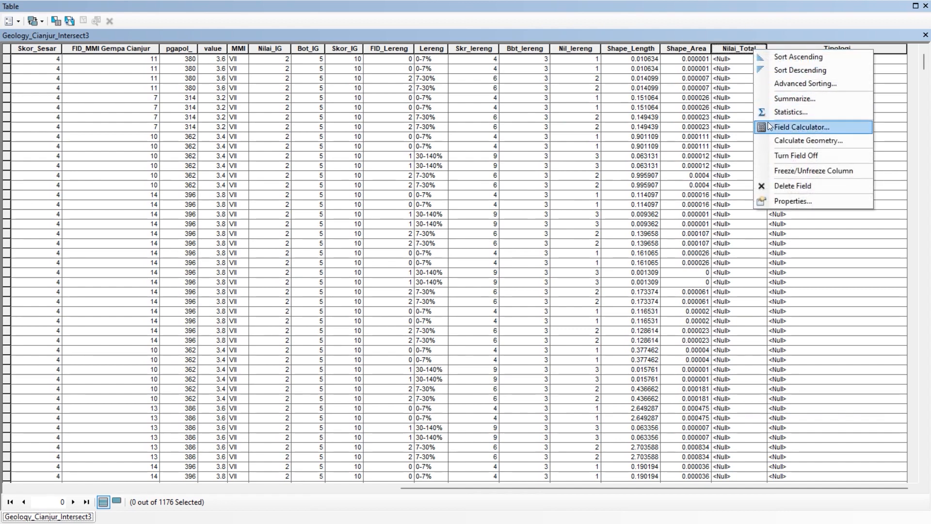
{"action": "left_click", "coordinate": [768, 126]}
{"action": "left_click", "coordinate": [454, 277]}
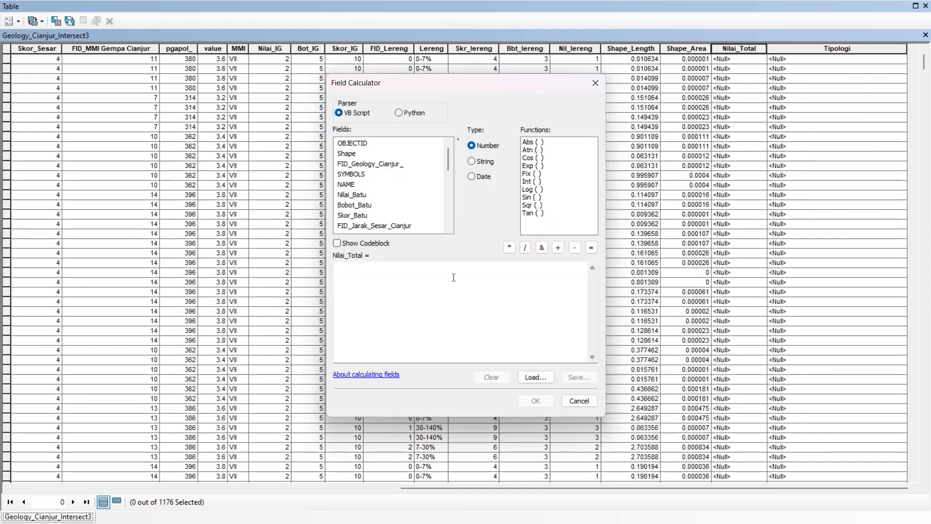
Calculate Nilai_Total as [Skor_Batu] + [Skor_Sesar] + [Skor_IG] + [Skr_lereng] for all records
{"action": "left_click", "coordinate": [352, 216]}
{"action": "double_click", "coordinate": [360, 217]}
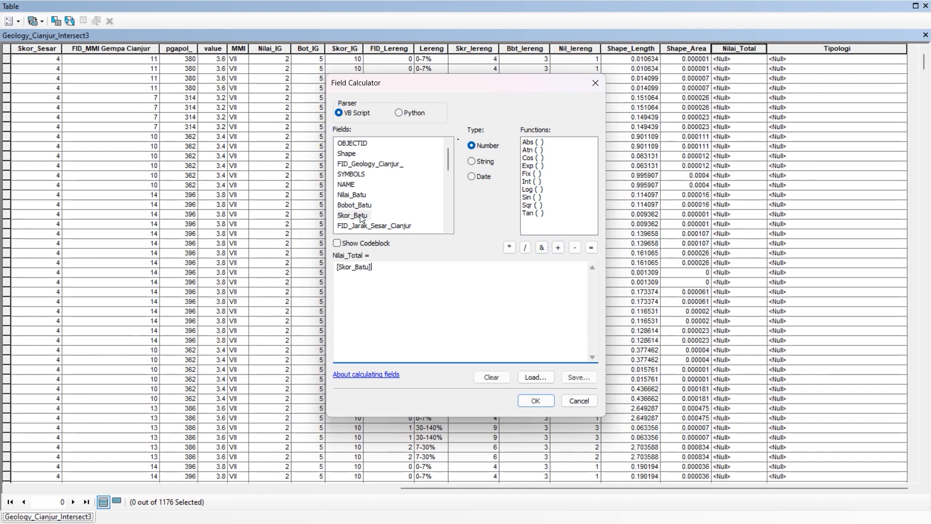
{"action": "left_click", "coordinate": [555, 249]}
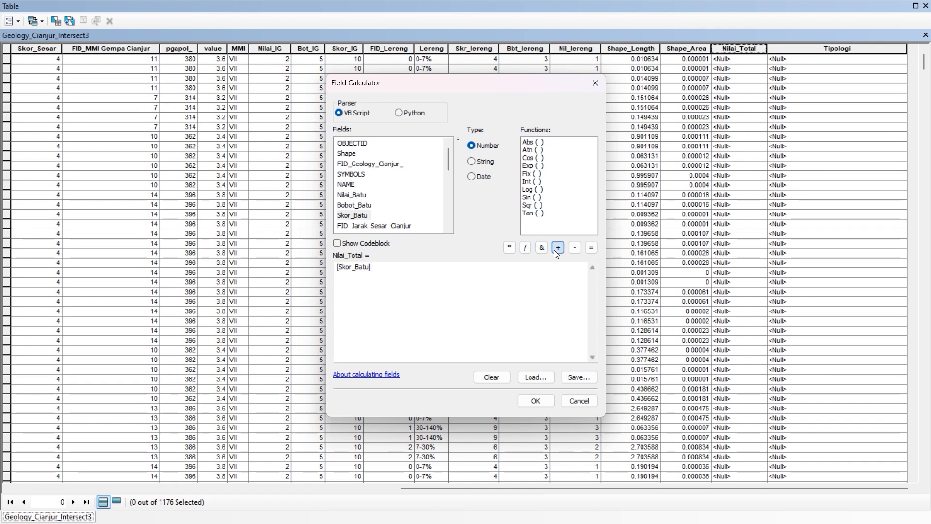
{"action": "left_click_drag", "start_coordinate": [448, 165], "coordinate": [449, 173]}
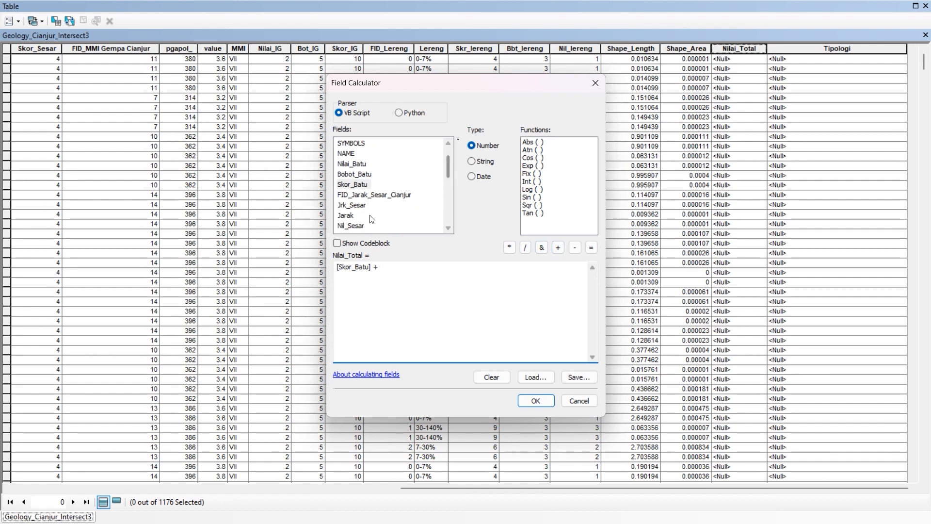
{"action": "scroll", "coordinate": [353, 222], "scroll_direction": "down", "scroll_amount": 2}
{"action": "double_click", "coordinate": [352, 217]}
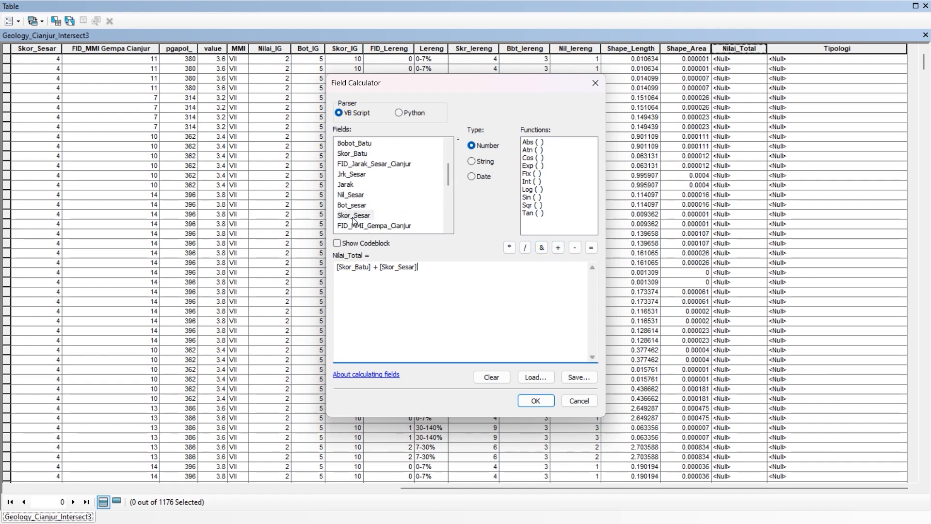
{"action": "left_click", "coordinate": [556, 249]}
{"action": "scroll", "coordinate": [352, 223], "scroll_direction": "down", "scroll_amount": 3}
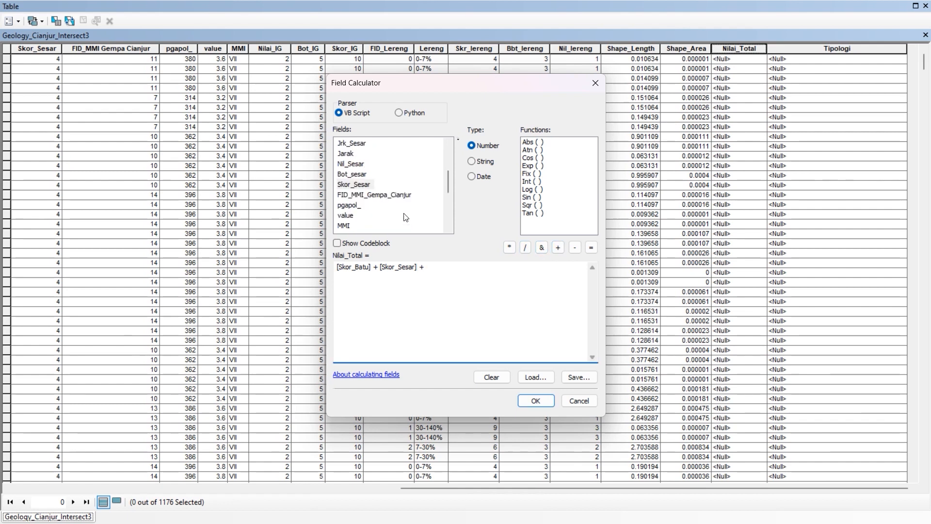
{"action": "double_click", "coordinate": [351, 226]}
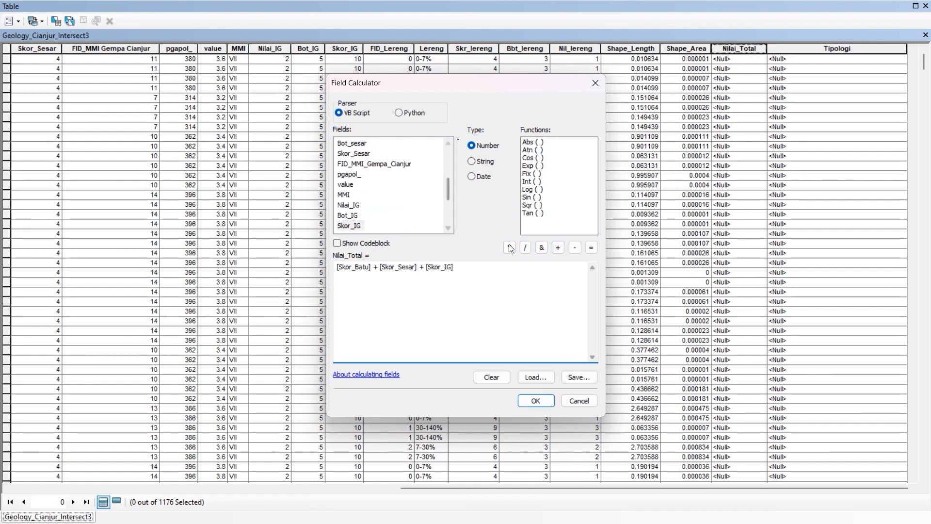
{"action": "left_click", "coordinate": [558, 247]}
{"action": "scroll", "coordinate": [360, 223], "scroll_direction": "down", "scroll_amount": 3}
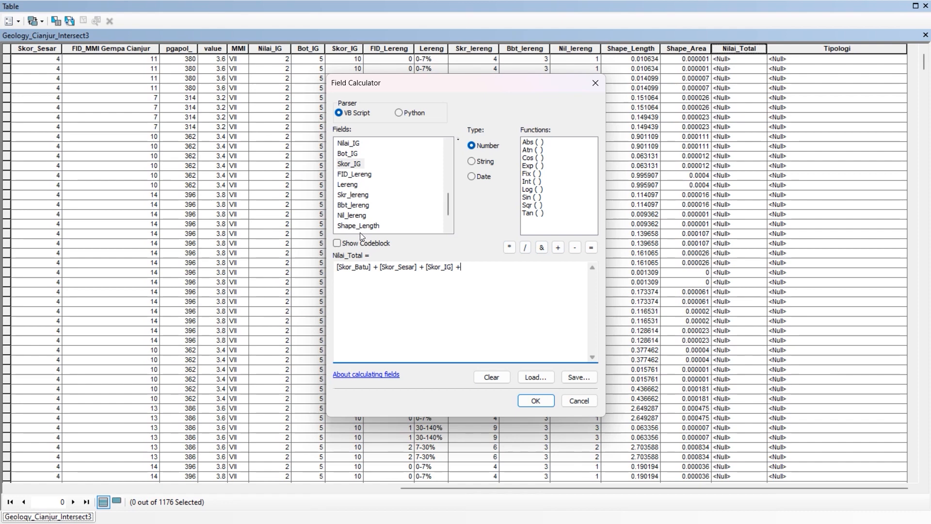
{"action": "double_click", "coordinate": [355, 195]}
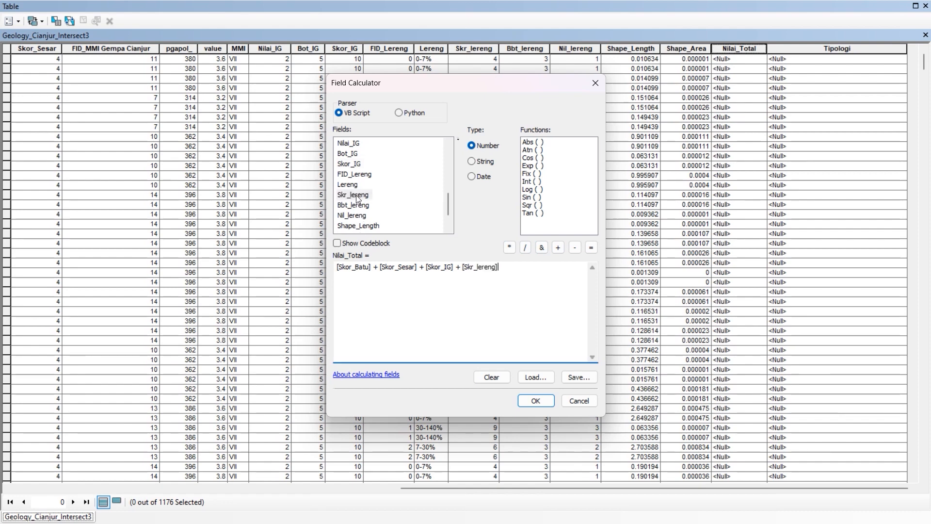
{"action": "left_click", "coordinate": [531, 402]}
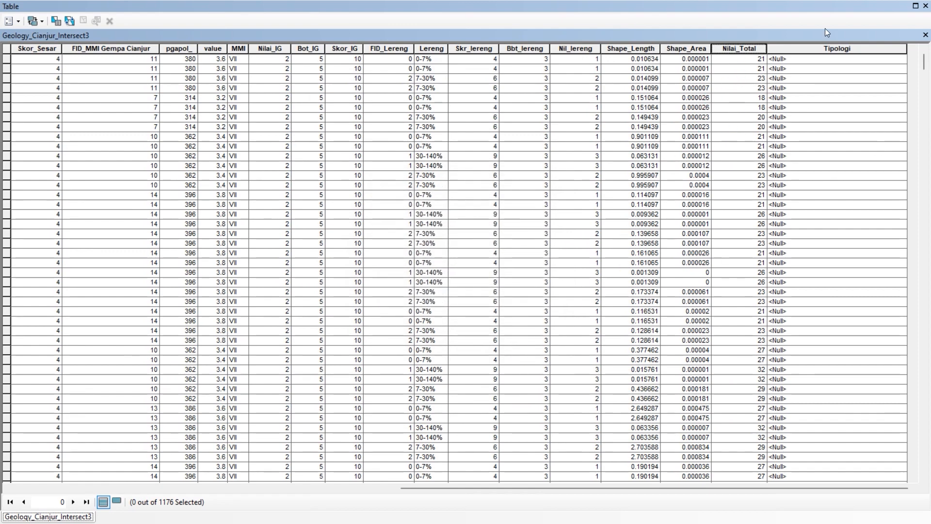
Sort the table by Nilai_Total in ascending order and select the records with total scores from 44 to 53
{"action": "double_click", "coordinate": [733, 48]}
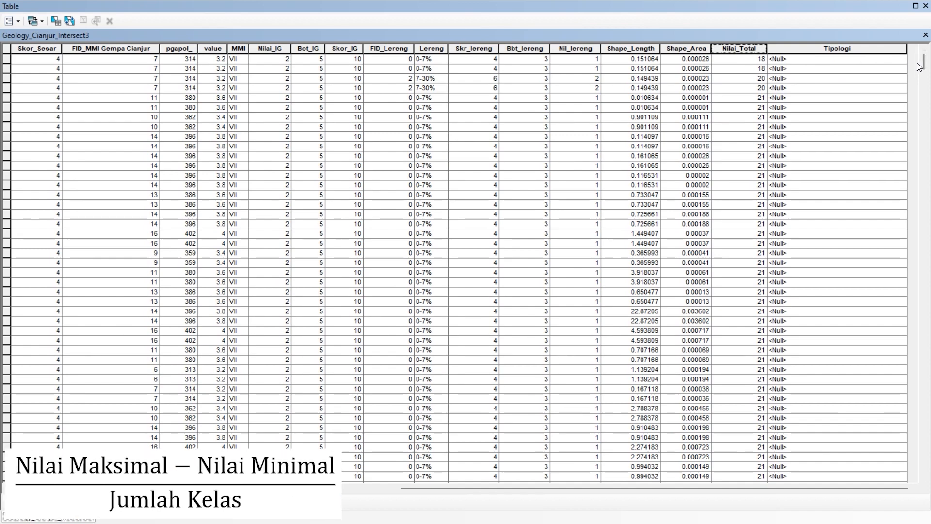
{"action": "mouse_move", "coordinate": [923, 66]}
{"action": "left_mouse_down"}
{"action": "mouse_move", "coordinate": [867, 466]}
{"action": "mouse_move", "coordinate": [909, 245]}
{"action": "mouse_move", "coordinate": [927, 64]}
{"action": "left_mouse_up"}
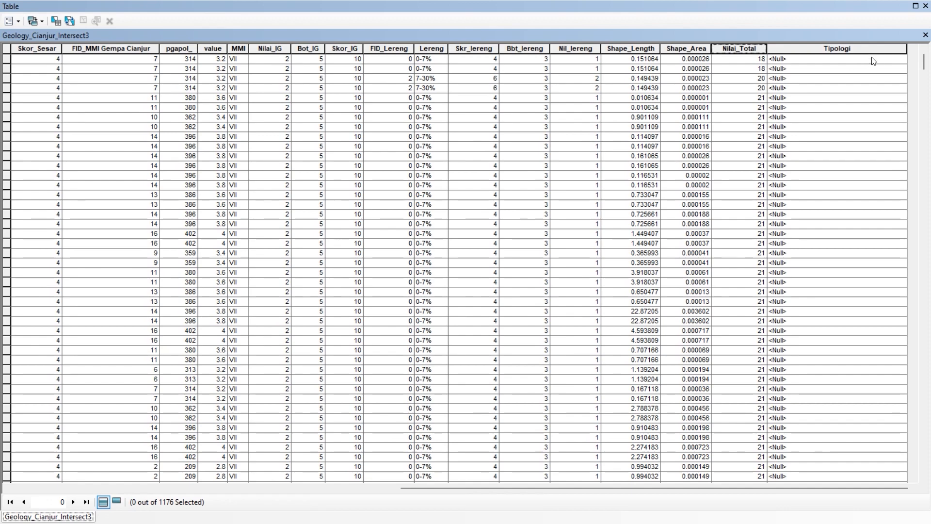
{"action": "left_click_drag", "start_coordinate": [925, 66], "coordinate": [886, 469]}
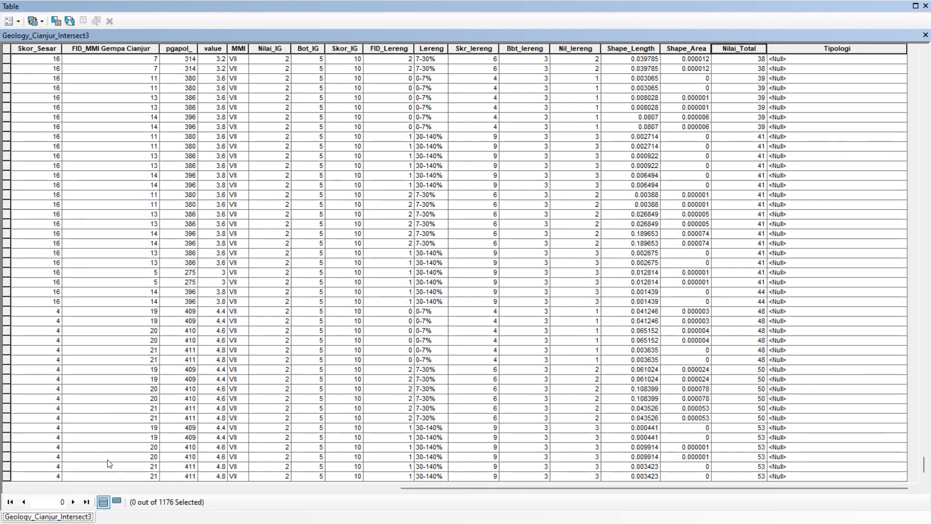
{"action": "left_click", "coordinate": [5, 477]}
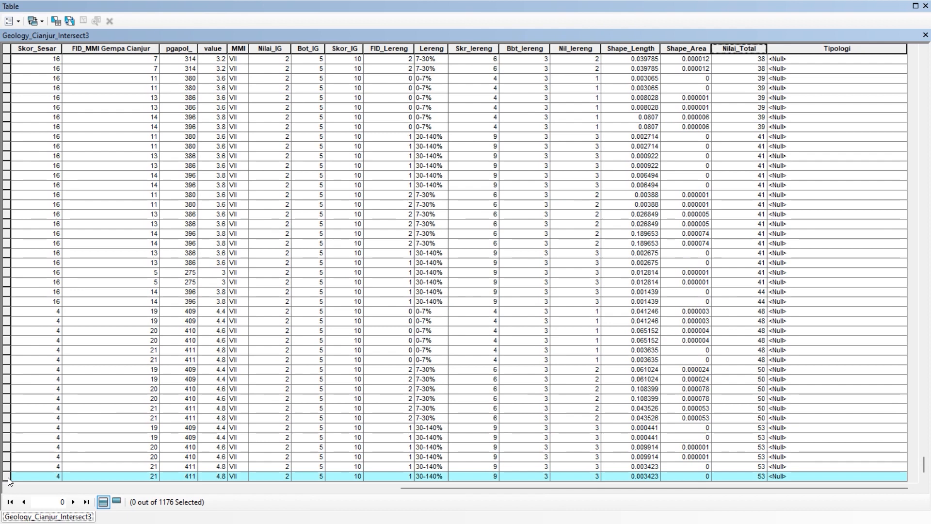
{"action": "left_click", "coordinate": [793, 465], "text": "ctrl"}
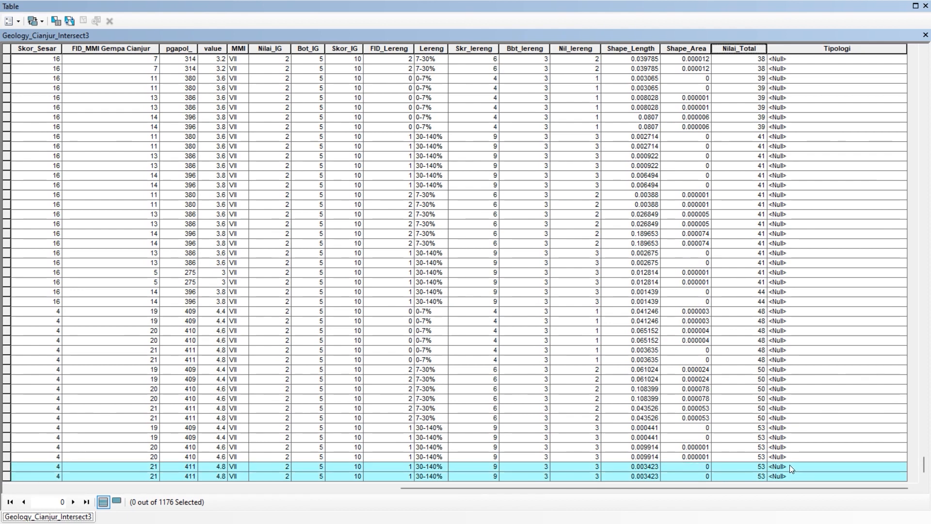
{"action": "left_click", "coordinate": [790, 464], "text": "ctrl"}
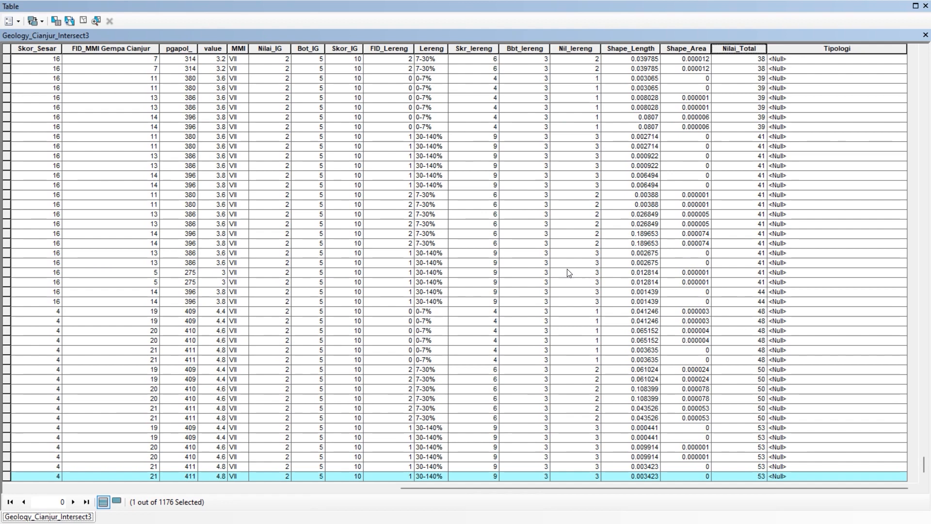
{"action": "left_click", "coordinate": [7, 296], "text": "shift"}
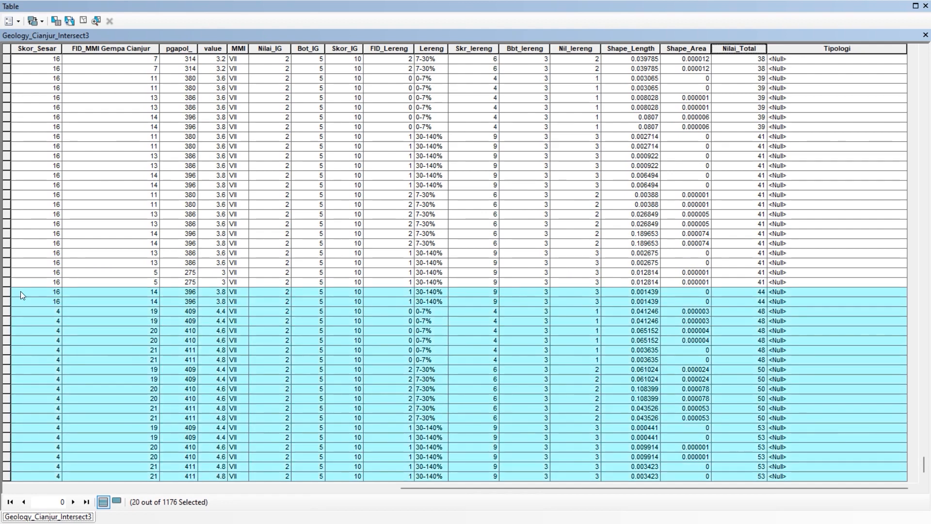
Calculate the Tipologi field of the selected records as "Sangat Rawan"
{"action": "right_click", "coordinate": [876, 49]}
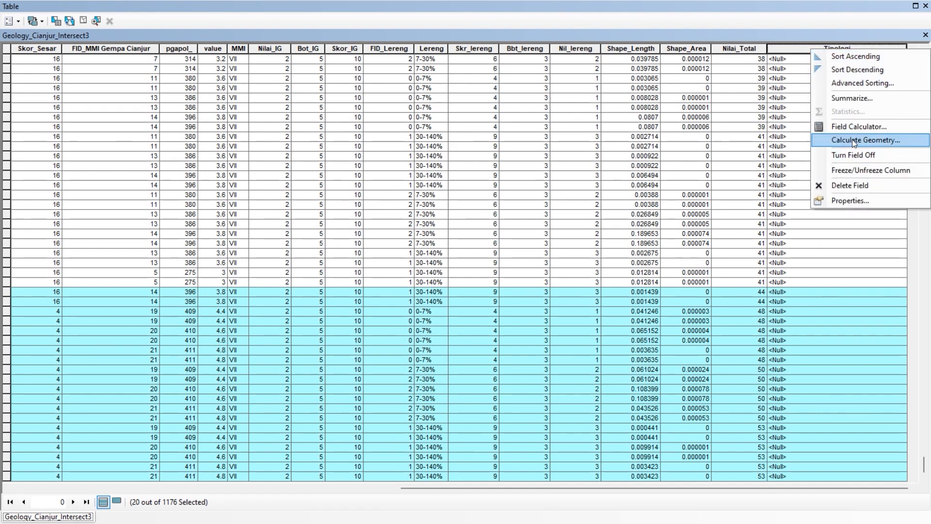
{"action": "left_click", "coordinate": [860, 127]}
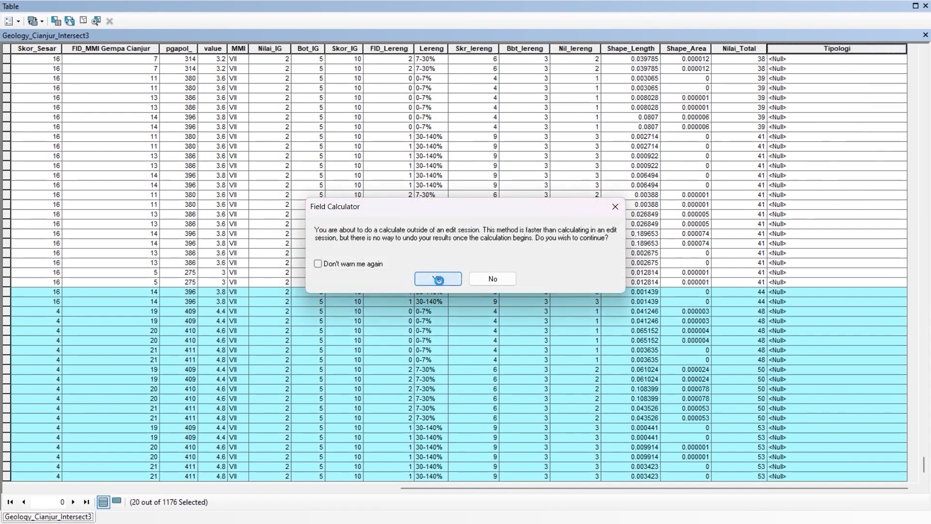
{"action": "left_click", "coordinate": [439, 274]}
{"action": "left_click_drag", "start_coordinate": [514, 273], "coordinate": [321, 276]}
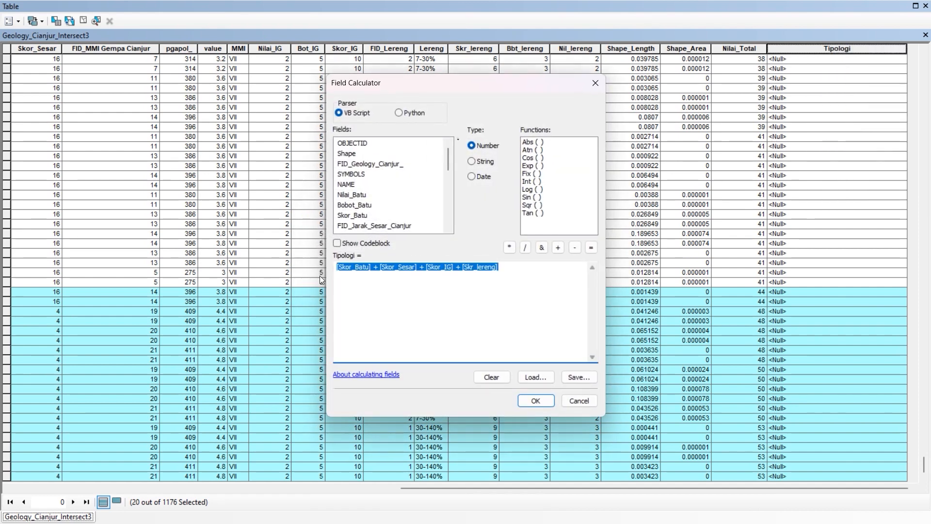
{"action": "type", "text": "\""}
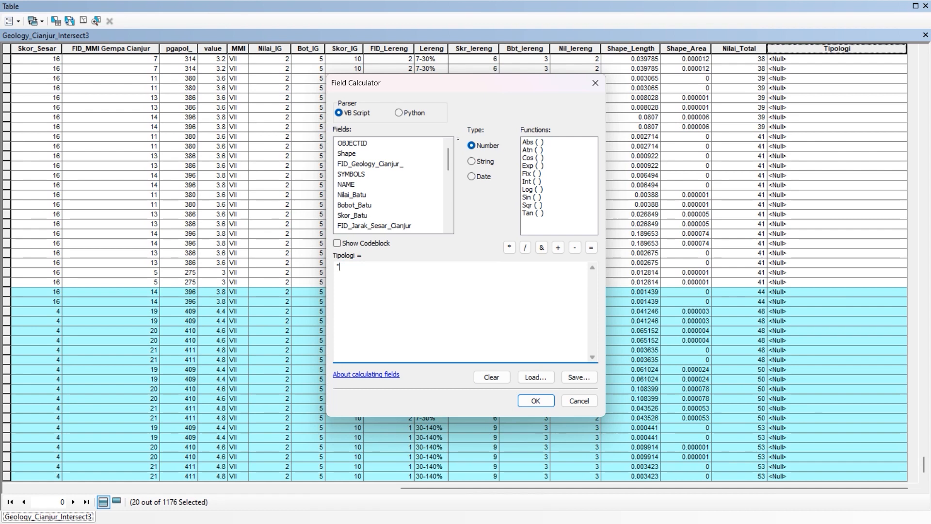
{"action": "type", "text": "Sangat Rawan"}
{"action": "key", "text": "Return"}
{"action": "left_click", "coordinate": [533, 399]}
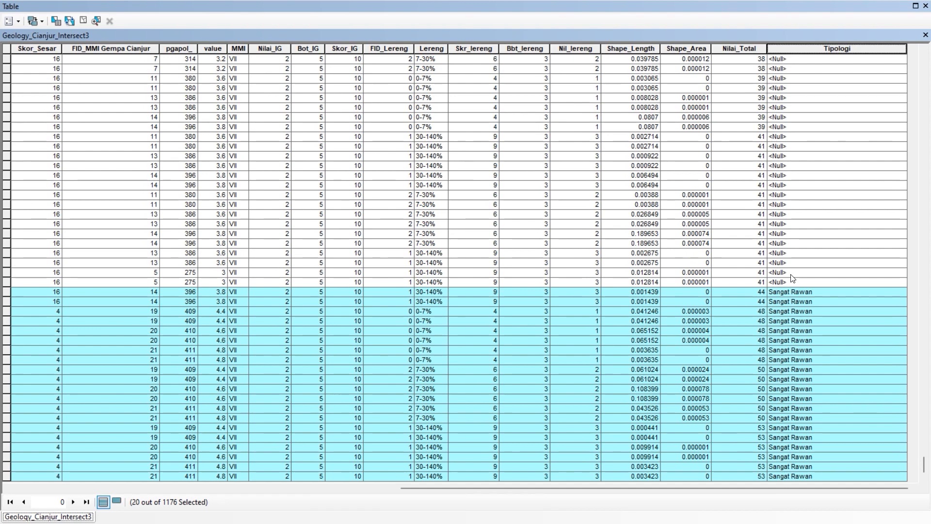
Clear the selection and select all records with Nilai_Total from 35 to 41
{"action": "left_click", "coordinate": [7, 52]}
{"action": "scroll", "coordinate": [761, 296], "scroll_direction": "up", "scroll_amount": 3}
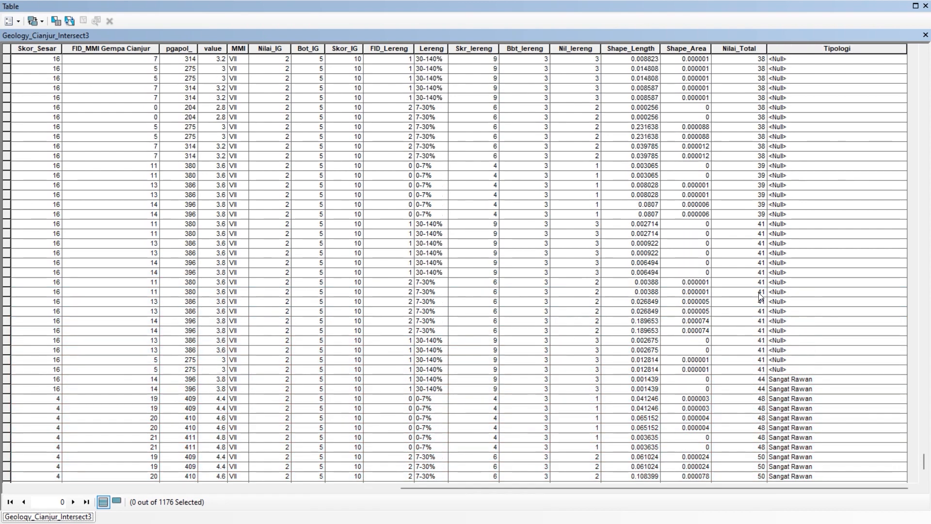
{"action": "scroll", "coordinate": [760, 297], "scroll_direction": "up", "scroll_amount": 3}
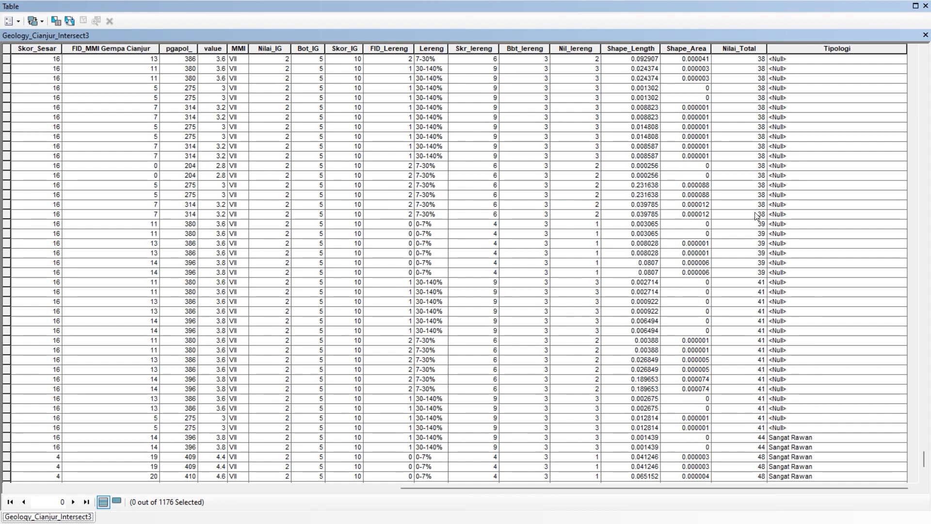
{"action": "scroll", "coordinate": [755, 201], "scroll_direction": "up", "scroll_amount": 3}
{"action": "scroll", "coordinate": [756, 197], "scroll_direction": "up", "scroll_amount": 15}
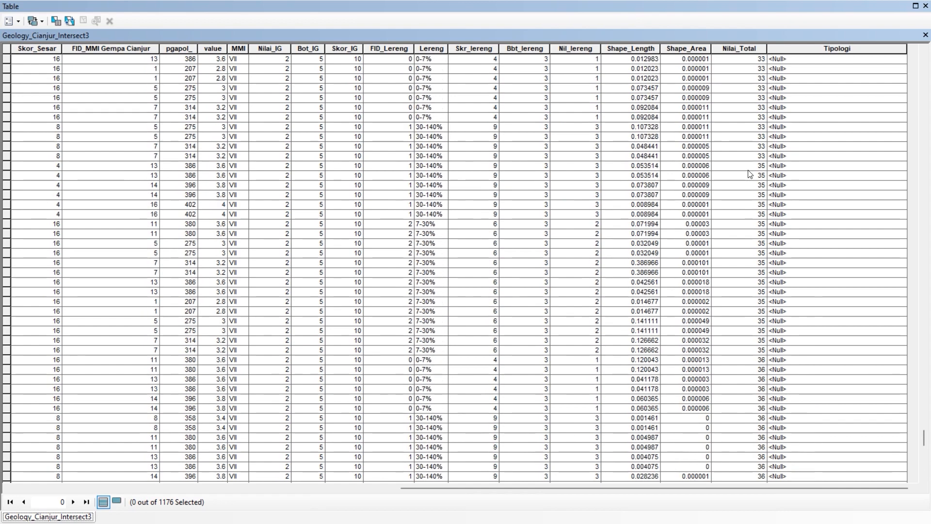
{"action": "scroll", "coordinate": [755, 174], "scroll_direction": "down", "scroll_amount": 20}
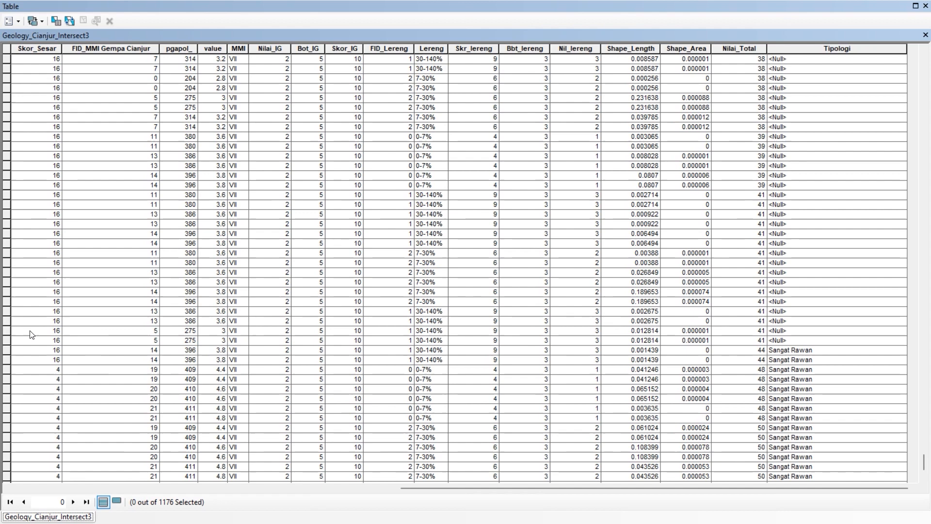
{"action": "left_click", "coordinate": [8, 332]}
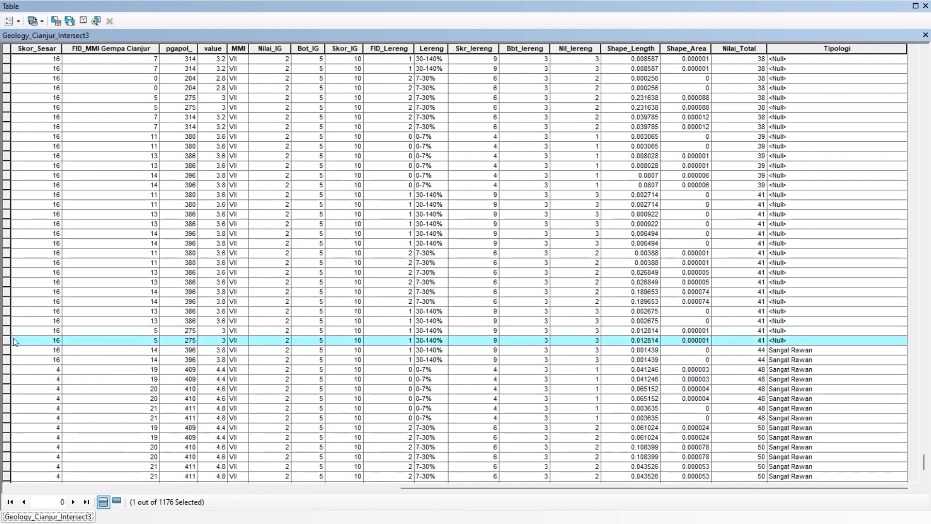
{"action": "scroll", "coordinate": [448, 200], "scroll_direction": "up", "scroll_amount": 15}
{"action": "scroll", "coordinate": [718, 125], "scroll_direction": "up", "scroll_amount": 4}
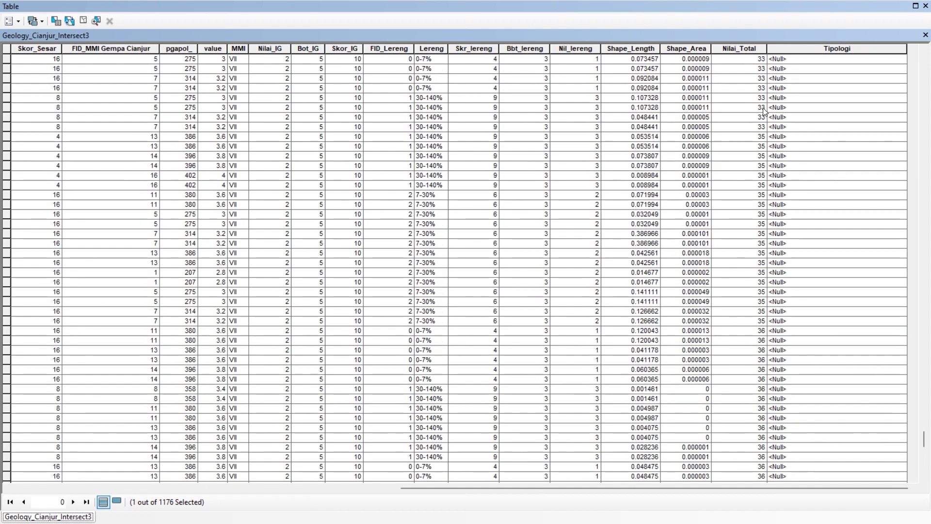
{"action": "left_click", "coordinate": [7, 146], "text": "shift"}
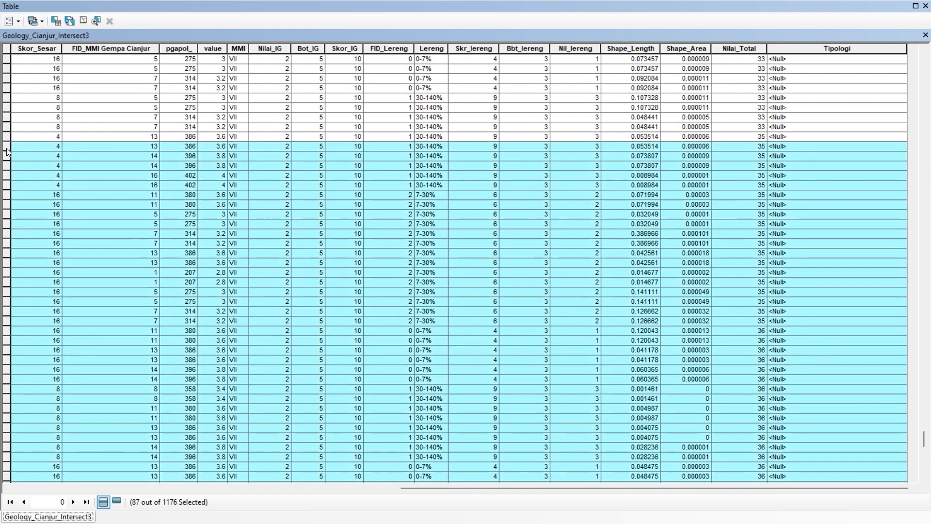
{"action": "left_click", "coordinate": [7, 138], "text": "shift"}
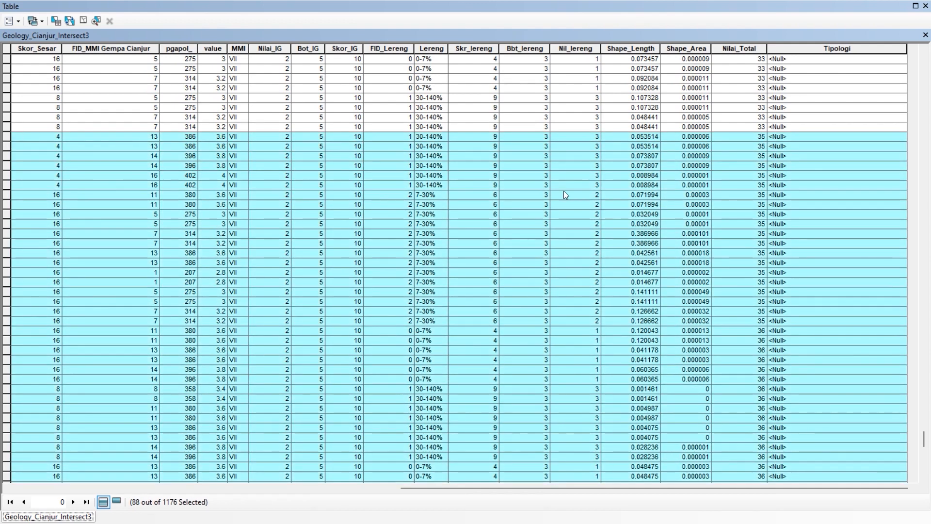
Calculate the Tipologi field of the selected records as "Rawan"
{"action": "right_click", "coordinate": [814, 51]}
{"action": "left_click", "coordinate": [857, 130]}
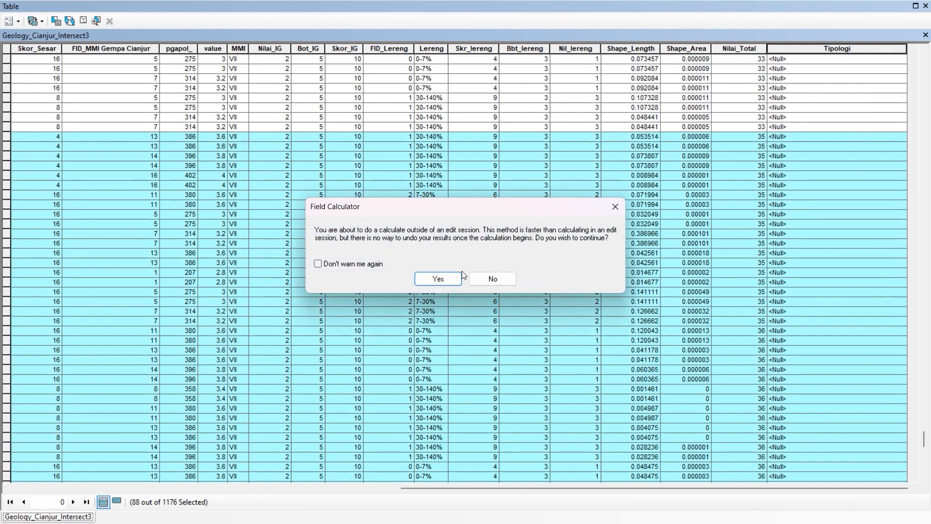
{"action": "left_click", "coordinate": [448, 278]}
{"action": "left_click_drag", "start_coordinate": [410, 271], "coordinate": [343, 271]}
{"action": "left_click_drag", "start_coordinate": [343, 272], "coordinate": [336, 271]}
{"action": "type", "text": "\"Rawan"}
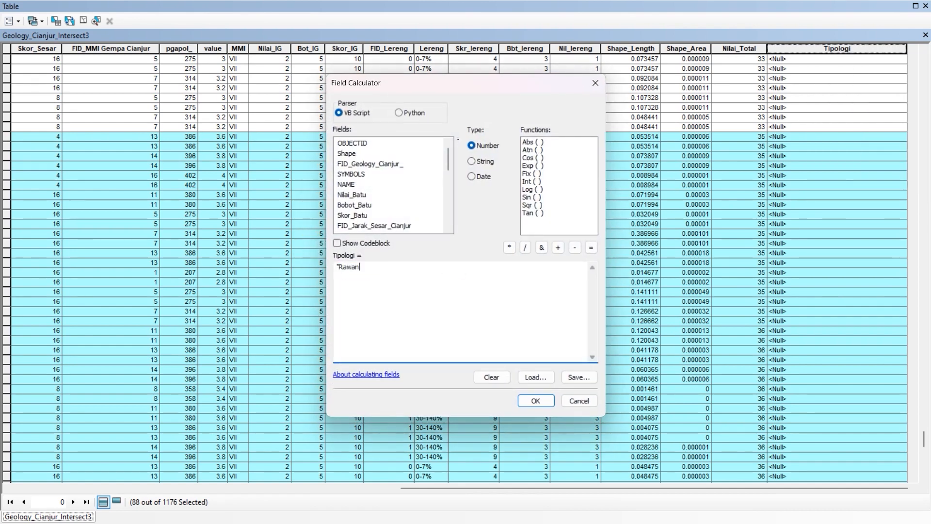
{"action": "left_click", "coordinate": [529, 404]}
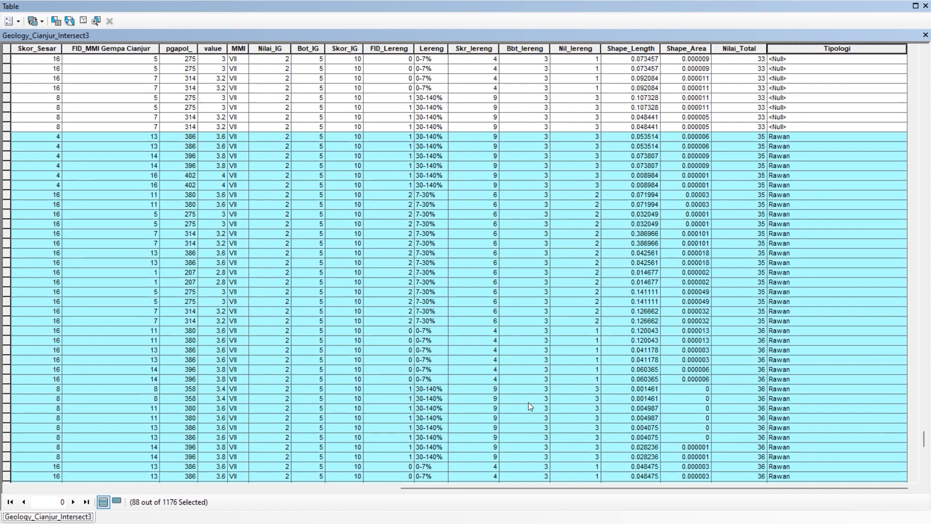
Select all records with Nilai_Total from 27 to 33
{"action": "left_click", "coordinate": [6, 128]}
{"action": "scroll", "coordinate": [790, 186], "scroll_direction": "up", "scroll_amount": 20}
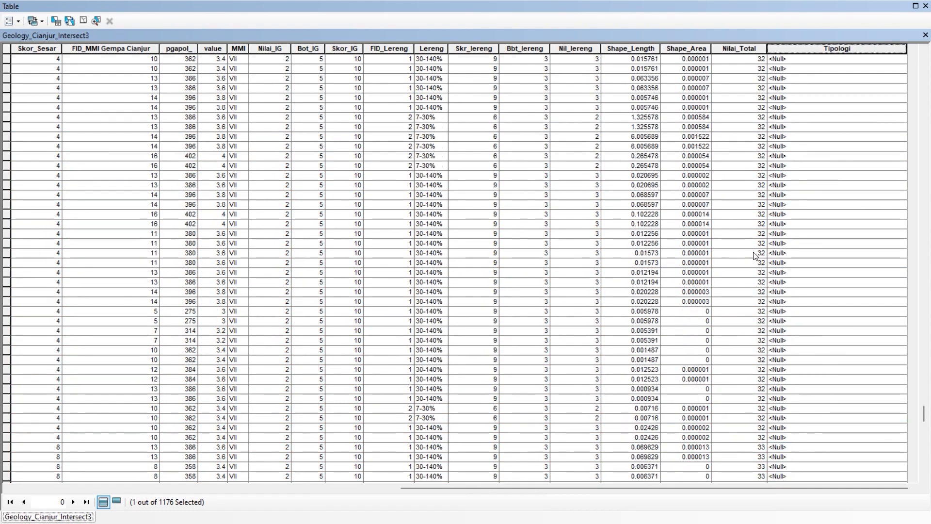
{"action": "scroll", "coordinate": [754, 253], "scroll_direction": "up", "scroll_amount": 15}
{"action": "left_click_drag", "start_coordinate": [925, 388], "coordinate": [927, 321]}
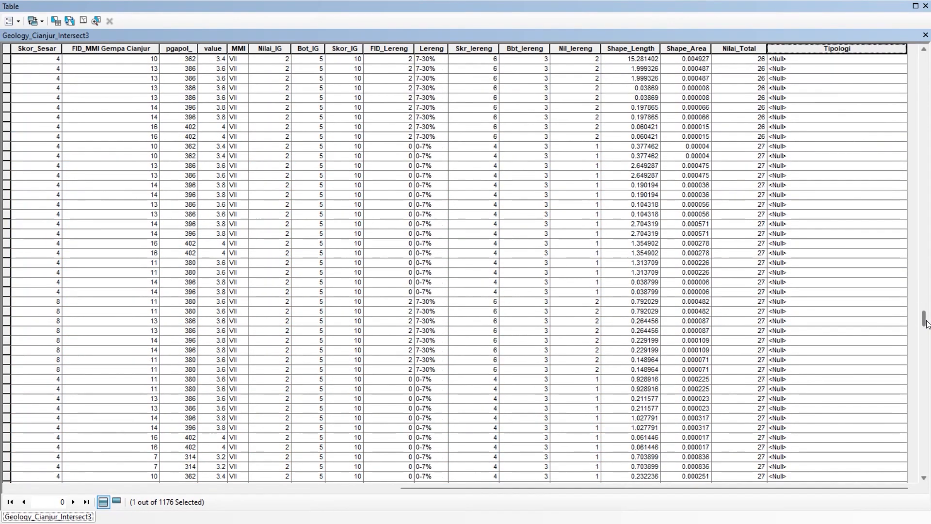
{"action": "left_click", "coordinate": [6, 137], "text": "shift"}
{"action": "left_click", "coordinate": [6, 146], "text": "shift"}
Calculate the Tipologi field of the selected records as "Agak Rawan"
{"action": "right_click", "coordinate": [811, 49]}
{"action": "left_click", "coordinate": [839, 128]}
{"action": "left_click", "coordinate": [438, 277]}
{"action": "left_click", "coordinate": [358, 269]}
{"action": "type", "text": "\"Agak Rawan\""}
{"action": "left_click", "coordinate": [535, 401]}
Select all remaining unclassified records, with Nilai_Total from 18 to 26
{"action": "left_click", "coordinate": [820, 262]}
{"action": "left_click_drag", "start_coordinate": [924, 316], "coordinate": [927, 59]}
{"action": "left_click", "coordinate": [6, 370]}
{"action": "left_click", "coordinate": [7, 58], "text": "shift"}
Calculate the Tipologi field of the selected records as "Tidak Rawan"
{"action": "right_click", "coordinate": [857, 44]}
{"action": "left_click", "coordinate": [824, 134]}
{"action": "left_click", "coordinate": [439, 279]}
{"action": "left_click_drag", "start_coordinate": [381, 267], "coordinate": [336, 268]}
{"action": "type", "text": "\"Tidak Rawan\""}
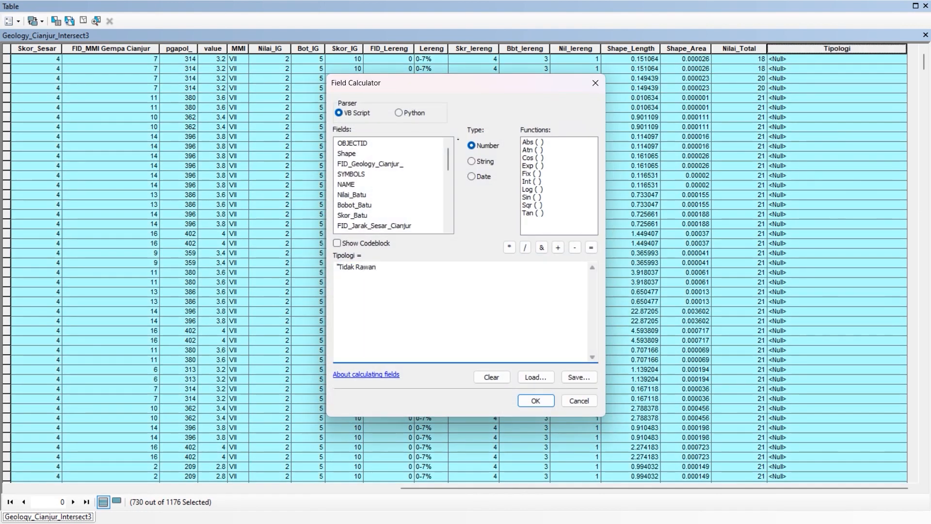
{"action": "left_click", "coordinate": [536, 401]}
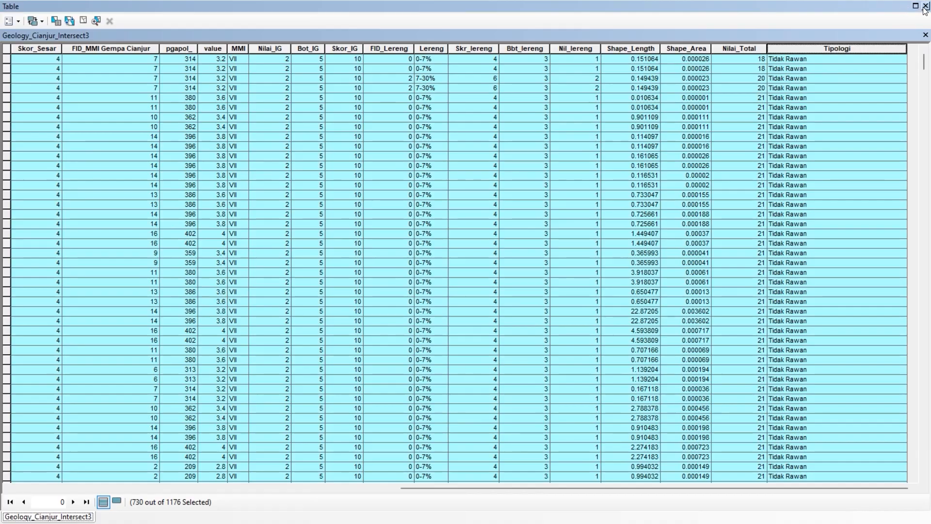
Close the attribute table and hide the Geology_Cianjur. layer
{"action": "left_click", "coordinate": [927, 7]}
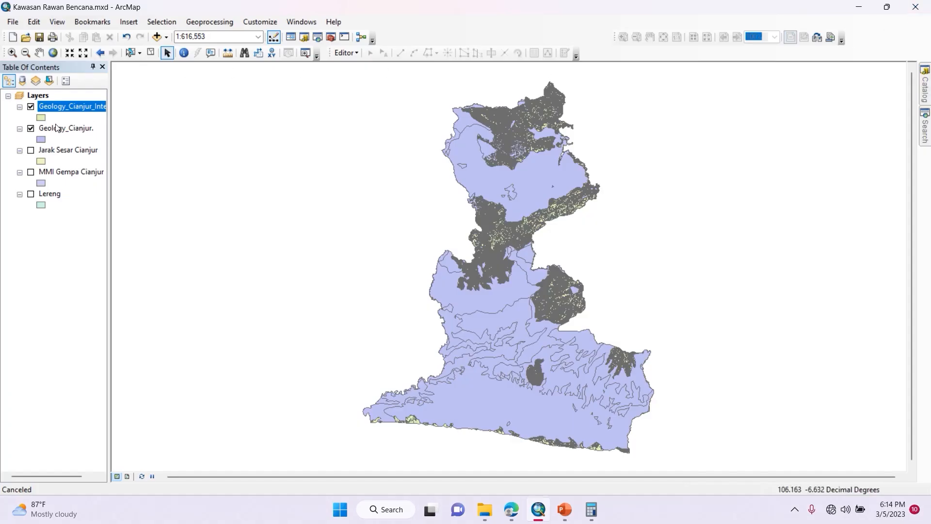
{"action": "left_click", "coordinate": [30, 129]}
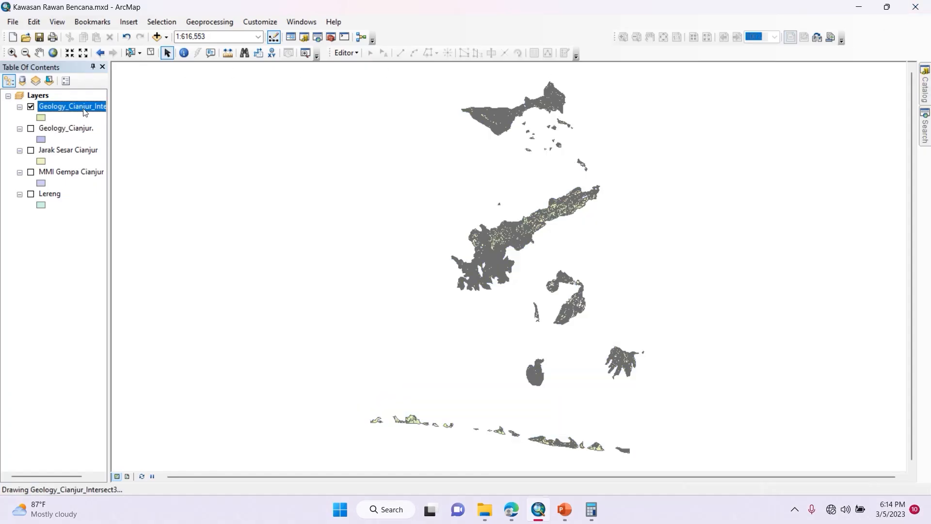
{"action": "right_click", "coordinate": [85, 111]}
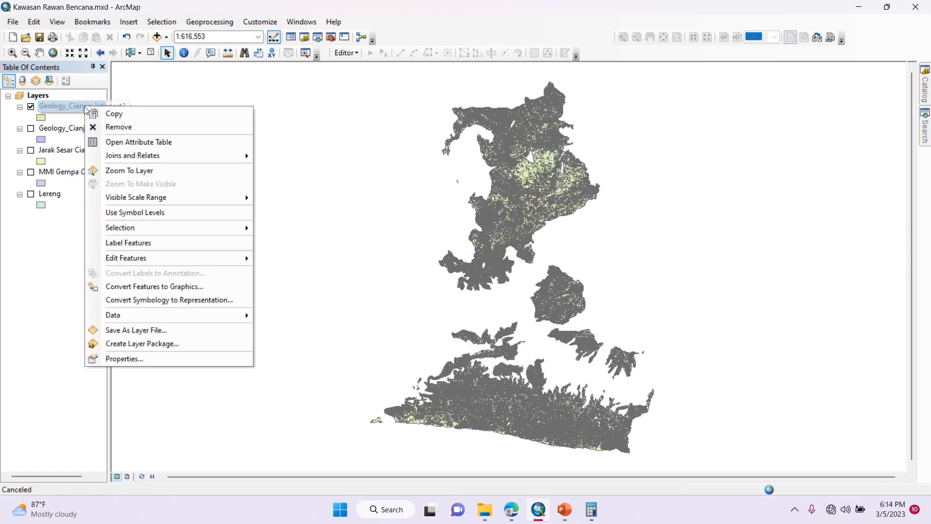
{"action": "left_click", "coordinate": [299, 145]}
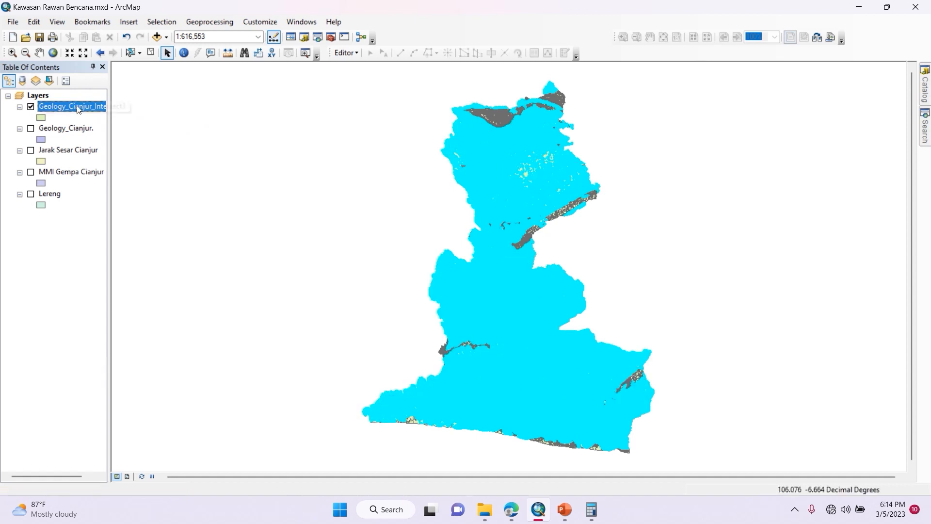
Symbolize the intersected geology layer by unique values of the Tipologi field, adding all its values
{"action": "right_click", "coordinate": [76, 106]}
{"action": "left_click", "coordinate": [116, 356]}
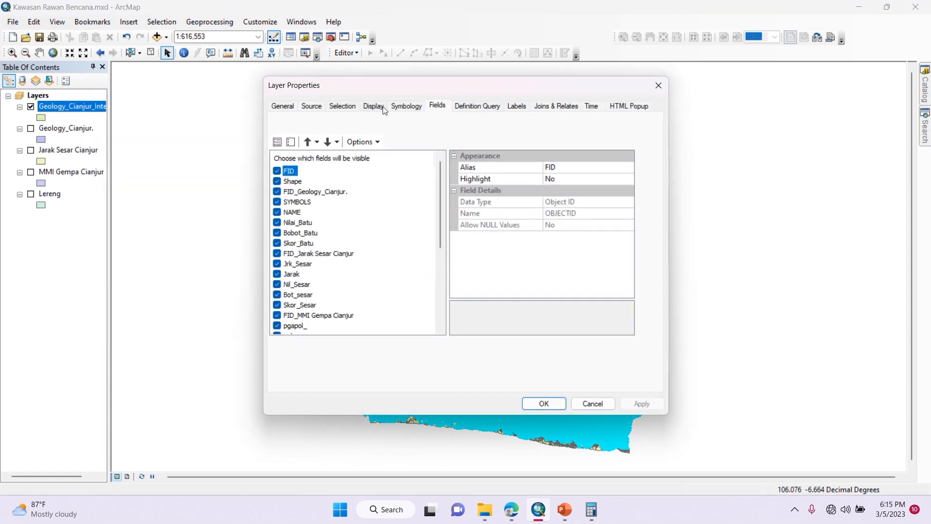
{"action": "left_click", "coordinate": [404, 107]}
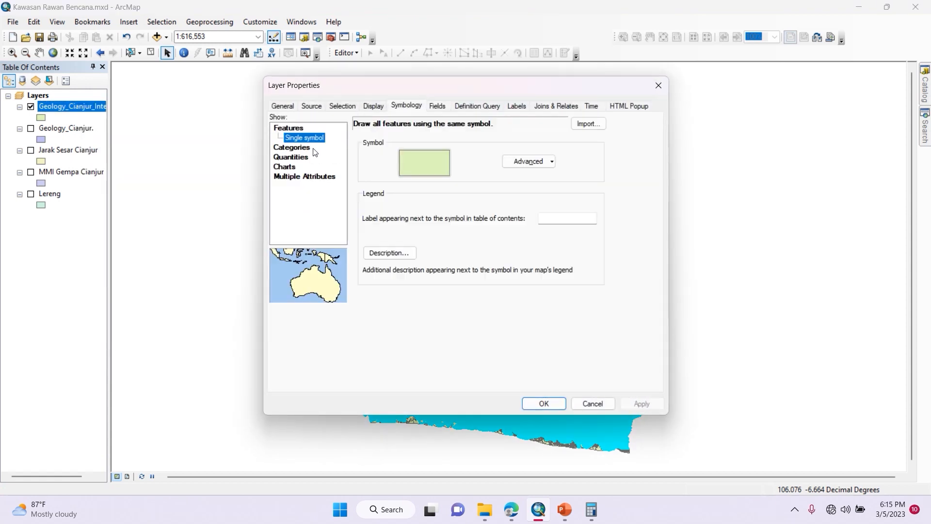
{"action": "left_click", "coordinate": [301, 148]}
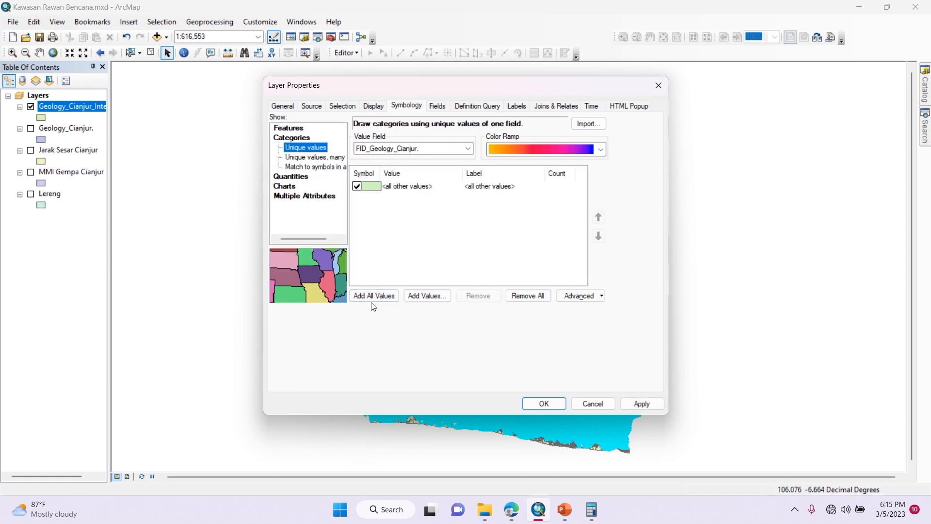
{"action": "left_click", "coordinate": [373, 297]}
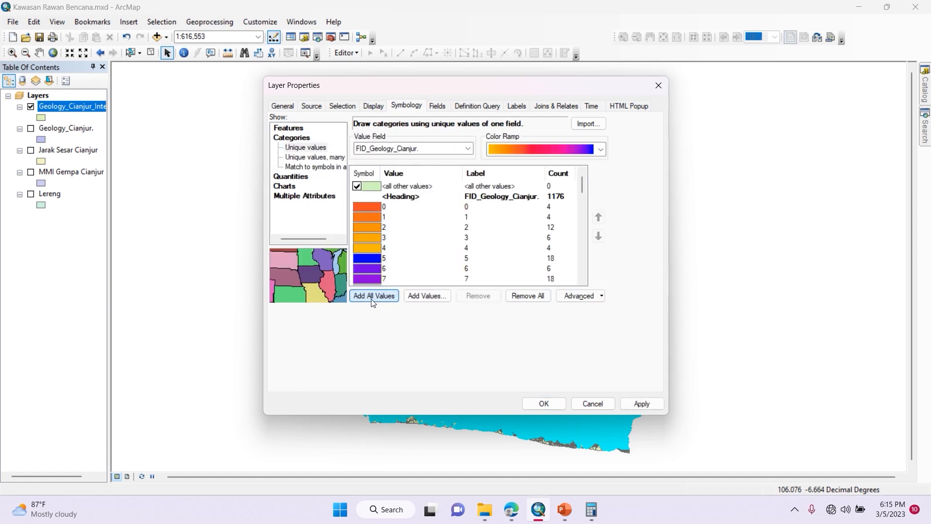
{"action": "left_click", "coordinate": [394, 151]}
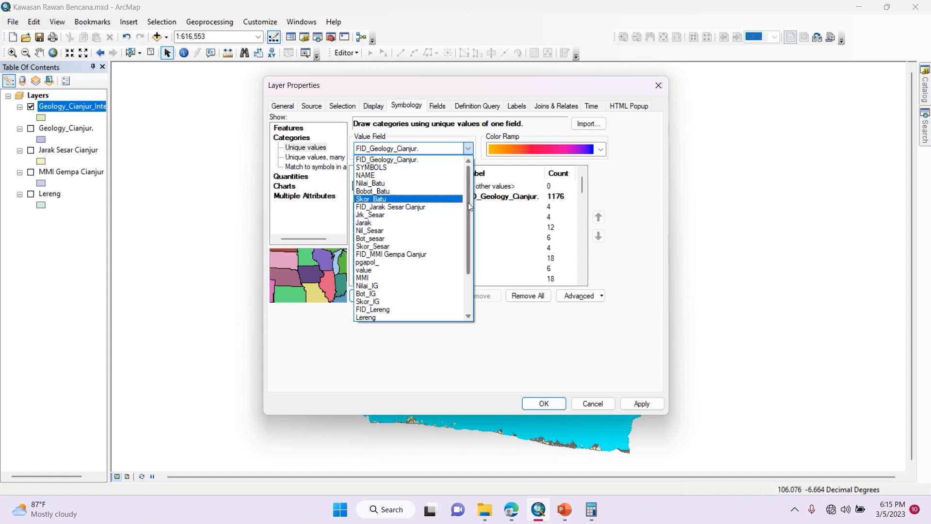
{"action": "scroll", "coordinate": [467, 202], "scroll_direction": "down", "scroll_amount": 3}
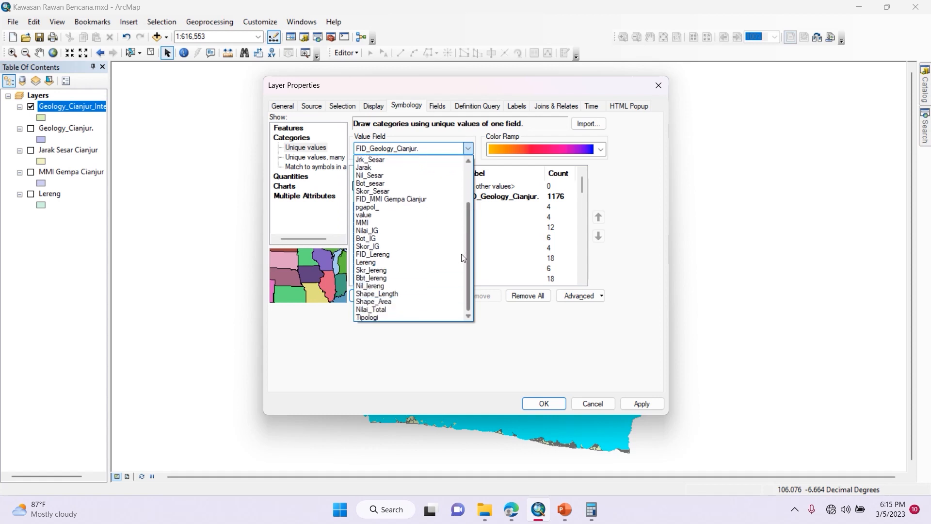
{"action": "left_click", "coordinate": [382, 318]}
{"action": "left_click", "coordinate": [373, 296]}
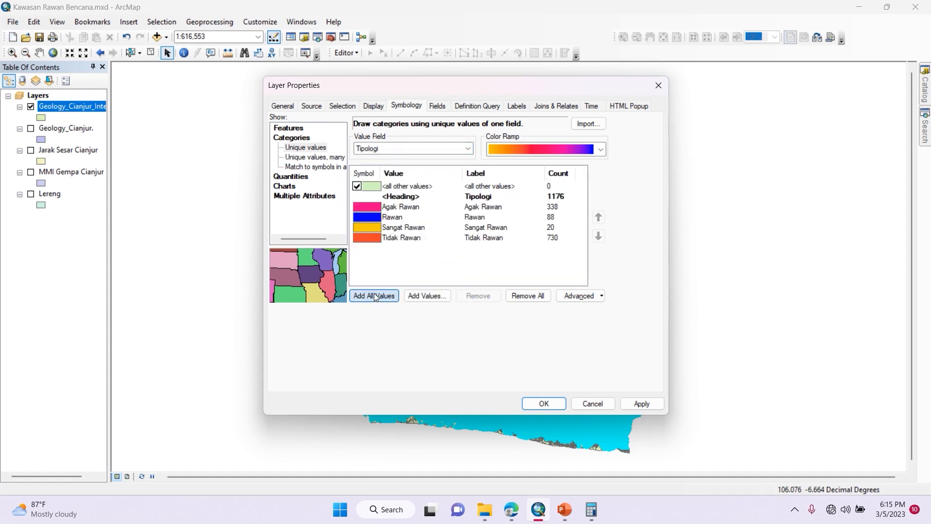
Apply a green-yellow-red color ramp to the Tipologi classes and clear the feature selection
{"action": "left_click", "coordinate": [529, 155]}
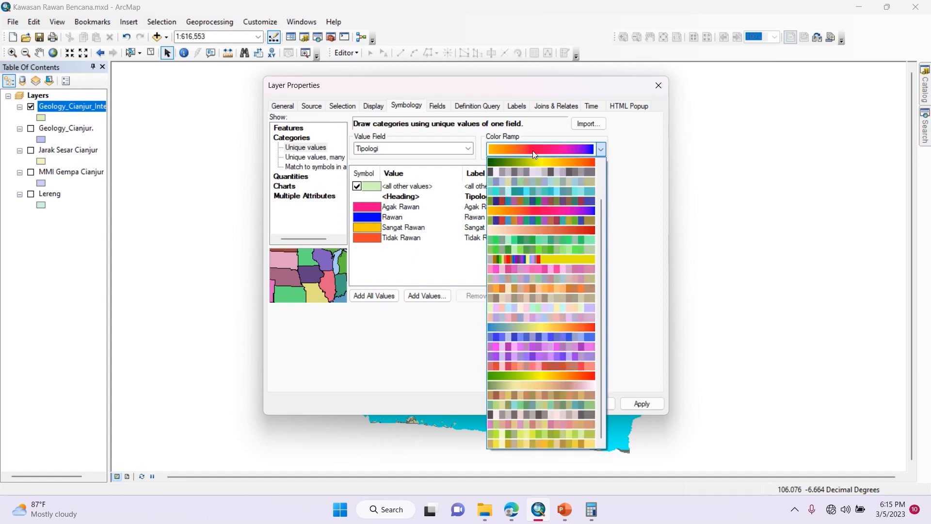
{"action": "left_click", "coordinate": [537, 369]}
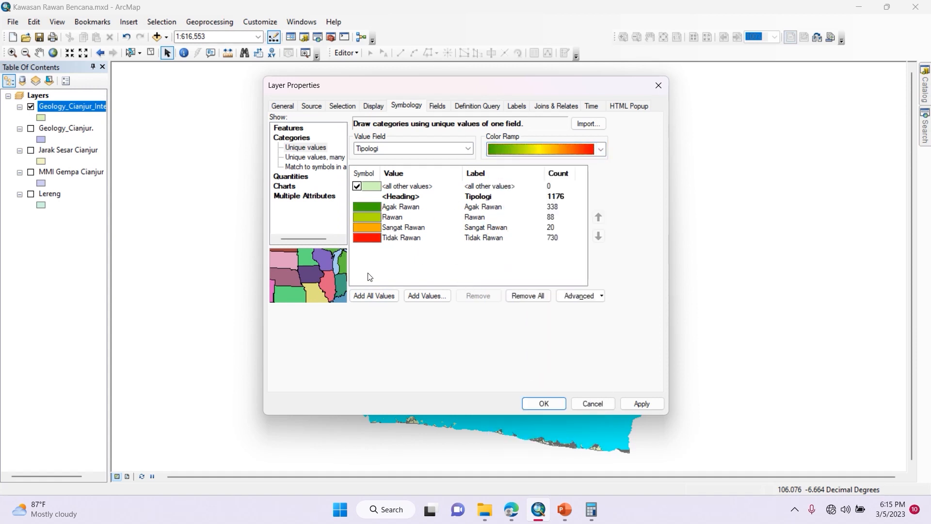
{"action": "left_click", "coordinate": [641, 403]}
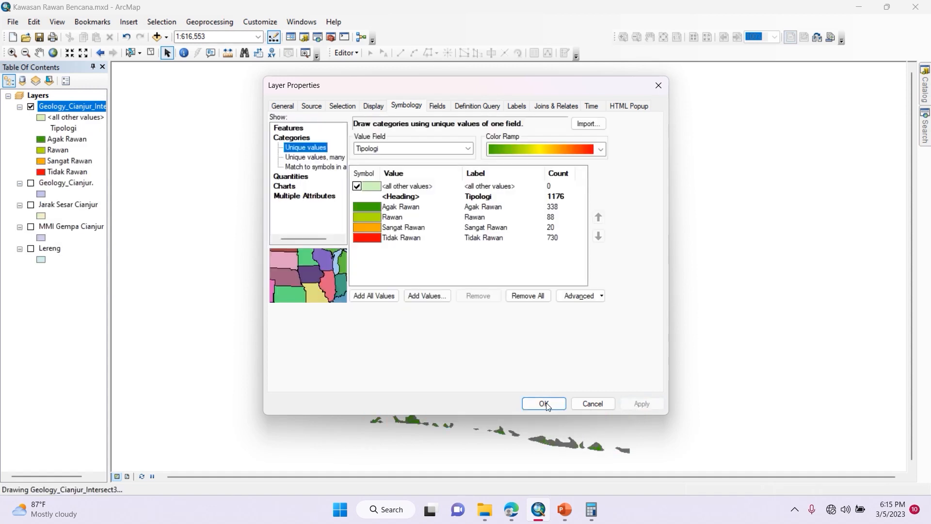
{"action": "left_click", "coordinate": [545, 404]}
{"action": "left_click", "coordinate": [151, 53]}
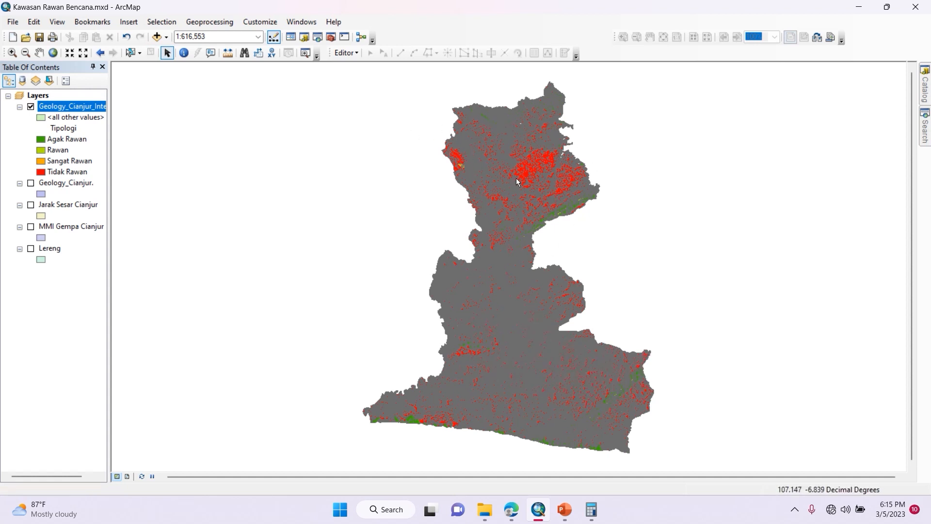
Reorder the Tipologi classes as Tidak Rawan, Agak Rawan, Rawan, Sangat Rawan, and color them with a dark-green-to-red ramp
{"action": "right_click", "coordinate": [95, 106]}
{"action": "left_click", "coordinate": [228, 357]}
{"action": "left_click", "coordinate": [402, 259]}
{"action": "left_click", "coordinate": [599, 240]}
{"action": "left_click", "coordinate": [600, 239]}
{"action": "left_click", "coordinate": [600, 239]}
{"action": "left_click_drag", "start_coordinate": [503, 284], "coordinate": [395, 229]}
{"action": "left_click", "coordinate": [601, 171]}
{"action": "left_click", "coordinate": [540, 183]}
{"action": "left_click", "coordinate": [642, 404]}
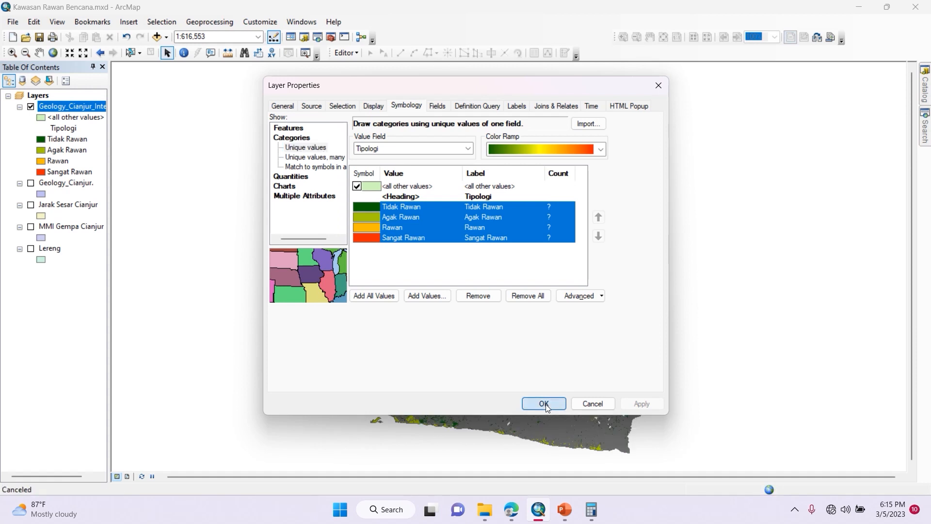
{"action": "left_click", "coordinate": [547, 403]}
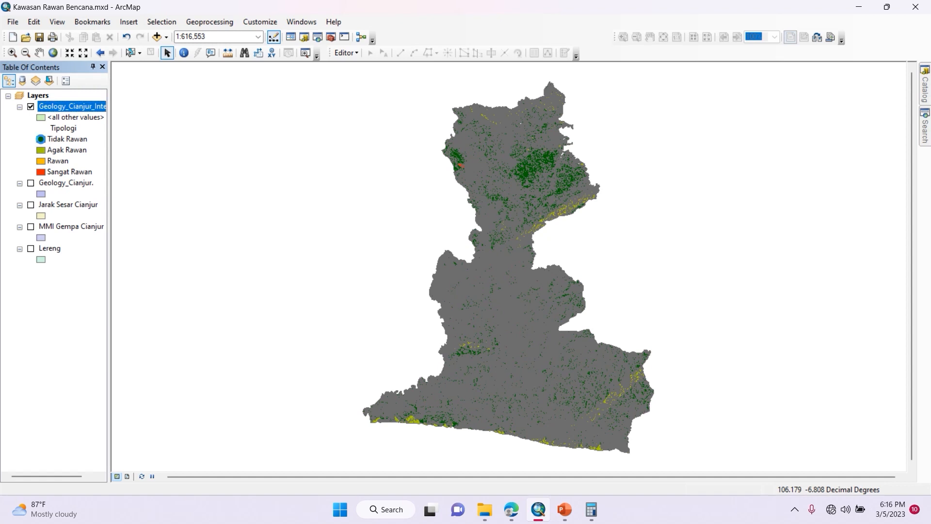
Set the outline of the Tidak Rawan class symbol to No Color
{"action": "double_click", "coordinate": [41, 142]}
{"action": "left_click", "coordinate": [592, 249]}
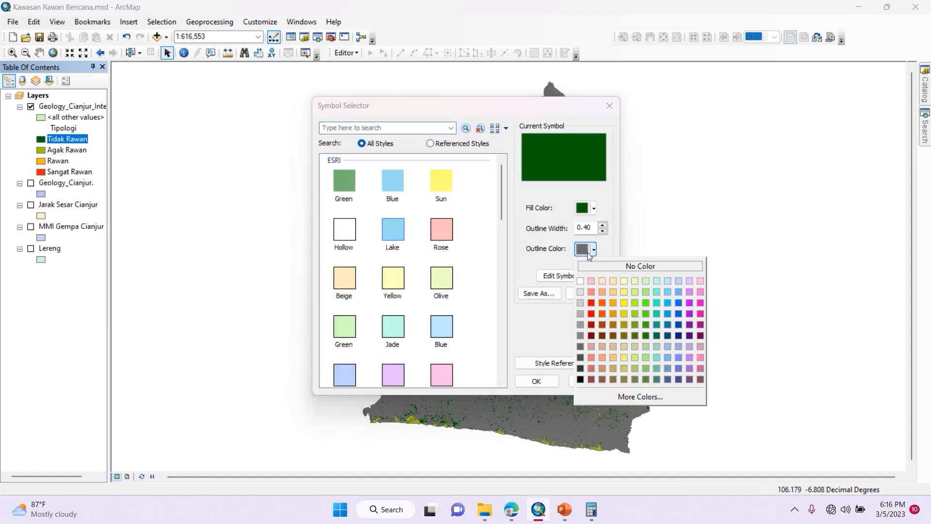
{"action": "left_click", "coordinate": [594, 264]}
{"action": "left_click", "coordinate": [593, 248]}
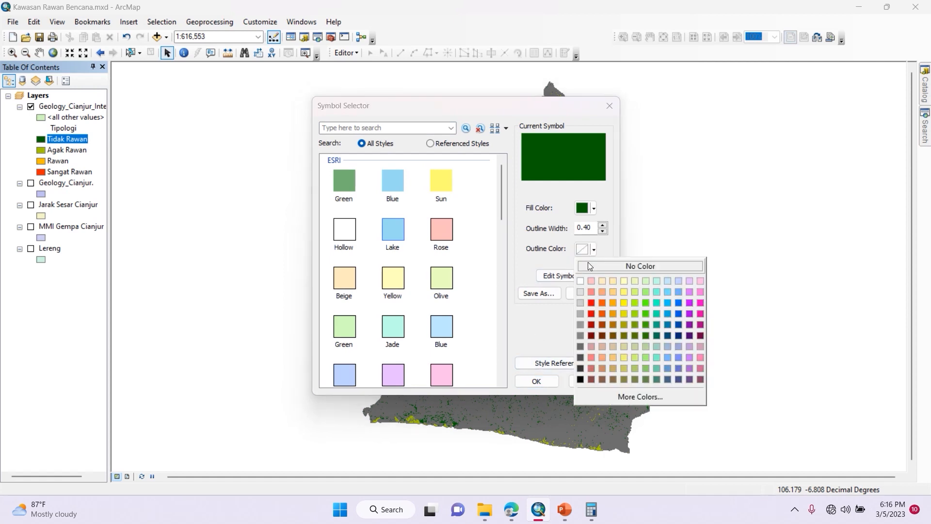
{"action": "left_click", "coordinate": [533, 383]}
{"action": "left_click", "coordinate": [535, 381]}
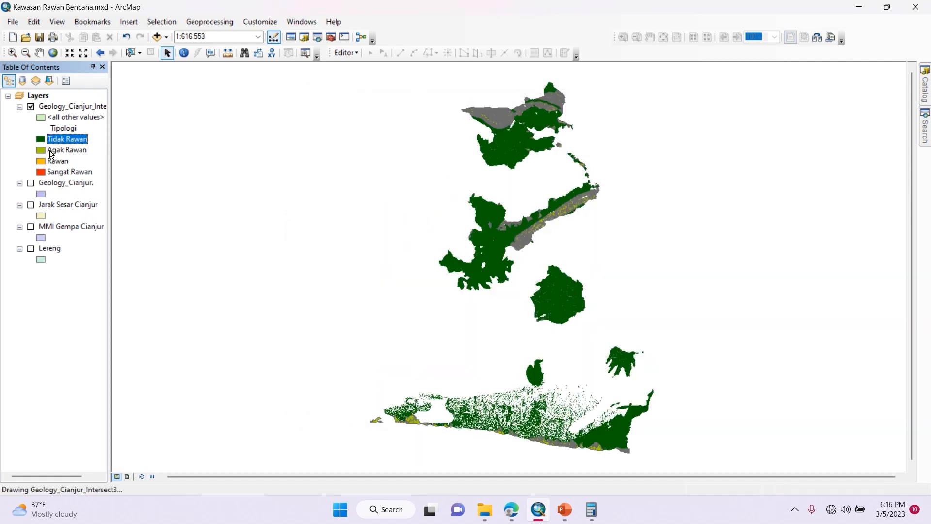
Remove the outline color from the Agak Rawan, Rawan and Sangat Rawan class symbols
{"action": "double_click", "coordinate": [41, 150]}
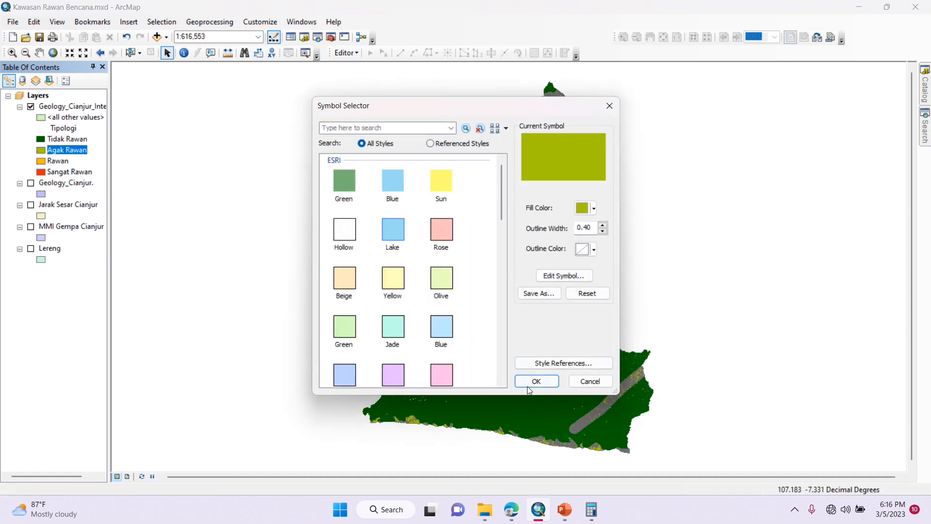
{"action": "left_click", "coordinate": [529, 384]}
{"action": "double_click", "coordinate": [40, 160]}
{"action": "left_click", "coordinate": [534, 381]}
{"action": "left_click", "coordinate": [41, 172]}
{"action": "left_click", "coordinate": [592, 250]}
{"action": "left_click", "coordinate": [588, 266]}
{"action": "left_click", "coordinate": [534, 381]}
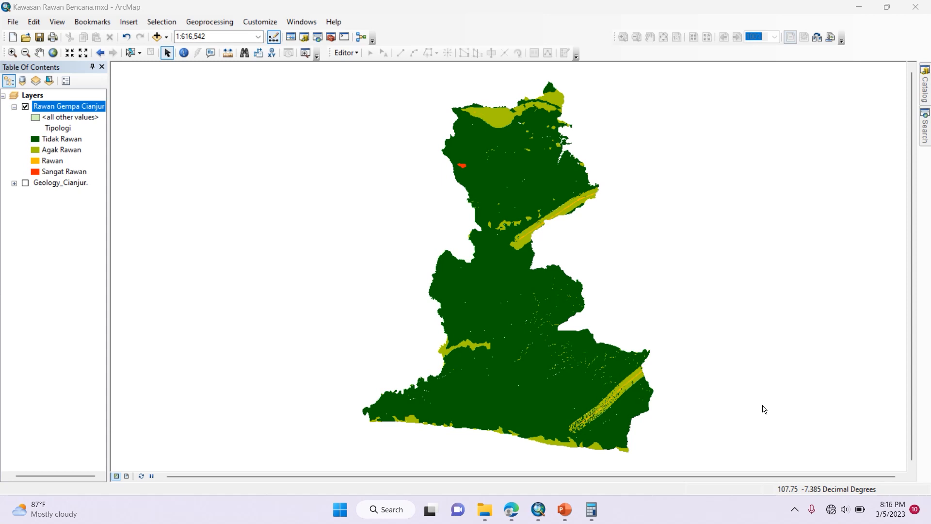
Add the Permukiman Cianjur kec settlement layer from the Bahan Pelatihan folder to the map
{"action": "left_click", "coordinate": [162, 37]}
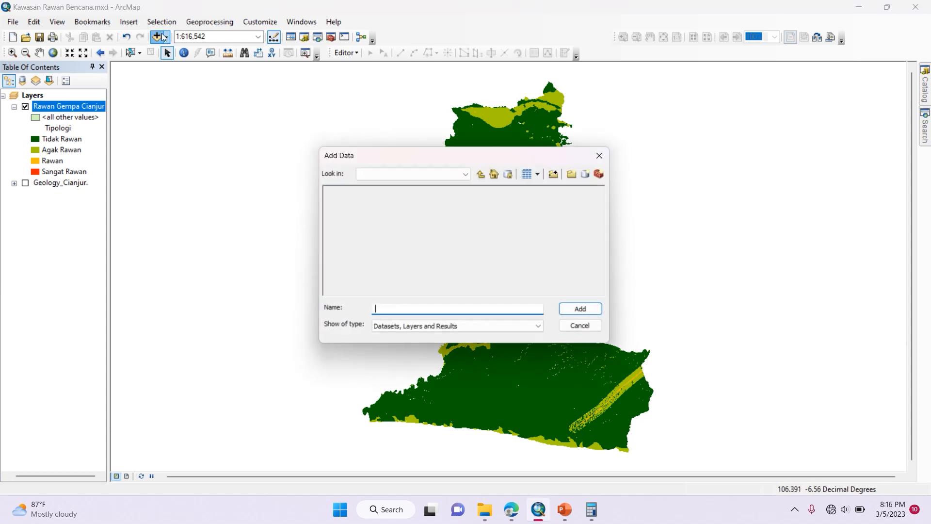
{"action": "left_click", "coordinate": [424, 173]}
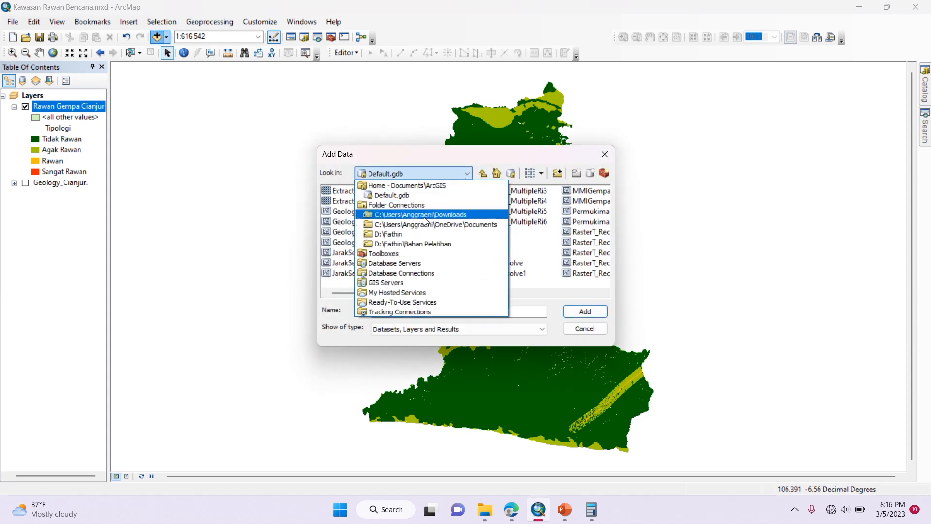
{"action": "left_click", "coordinate": [426, 243]}
{"action": "double_click", "coordinate": [362, 232]}
{"action": "left_click", "coordinate": [369, 190]}
{"action": "left_click", "coordinate": [585, 311]}
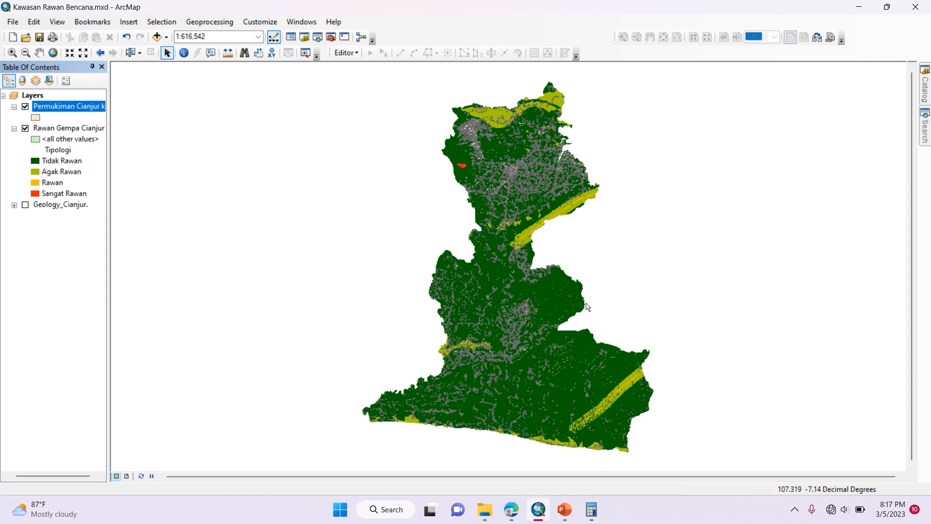
Intersect Permukiman Cianjur kec with Rawan Gempa Cianjur, with the XY tolerance unit set to decimal degrees
{"action": "left_click", "coordinate": [203, 25]}
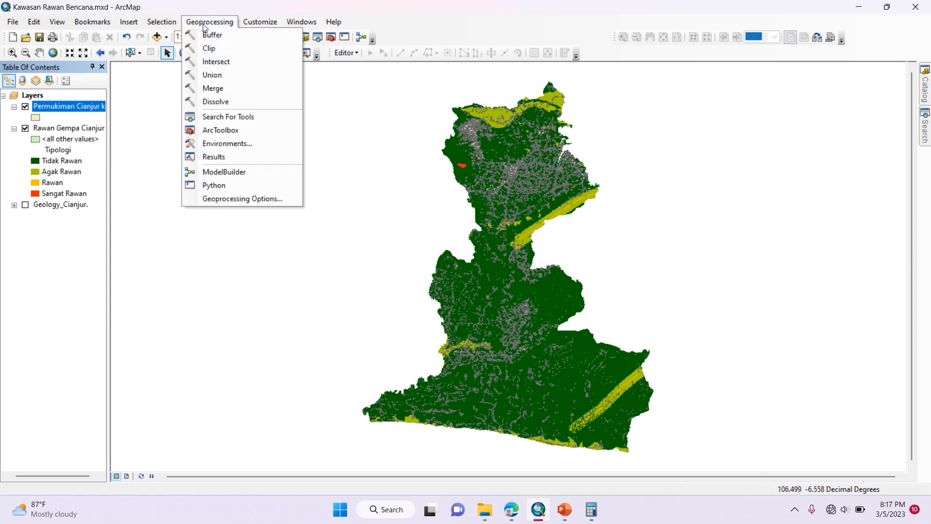
{"action": "left_click", "coordinate": [216, 62]}
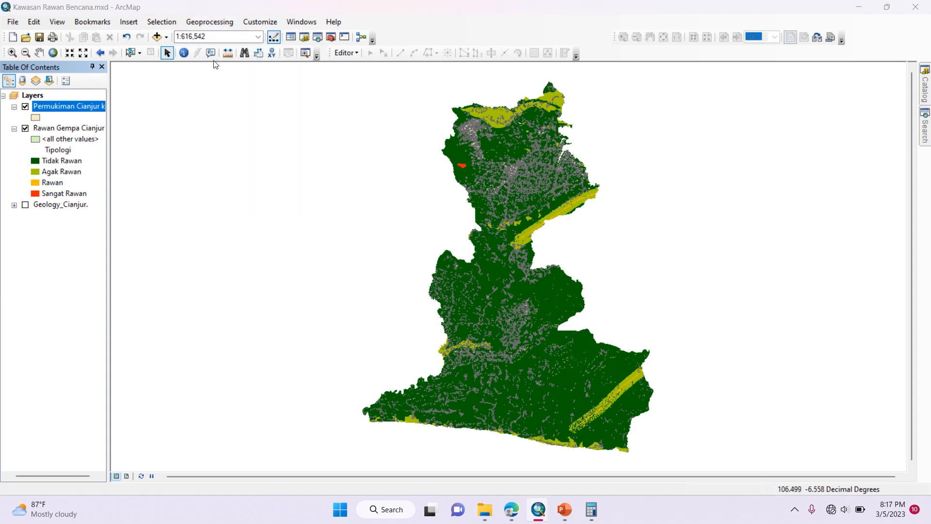
{"action": "left_click_drag", "start_coordinate": [397, 143], "coordinate": [409, 115]}
{"action": "left_click_drag", "start_coordinate": [86, 131], "coordinate": [492, 115]}
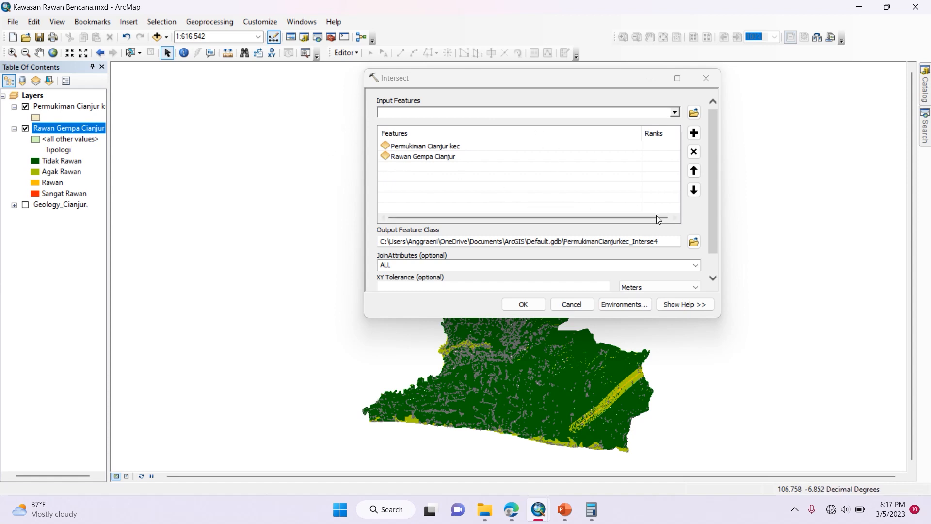
{"action": "scroll", "coordinate": [650, 239], "scroll_direction": "down", "scroll_amount": 1}
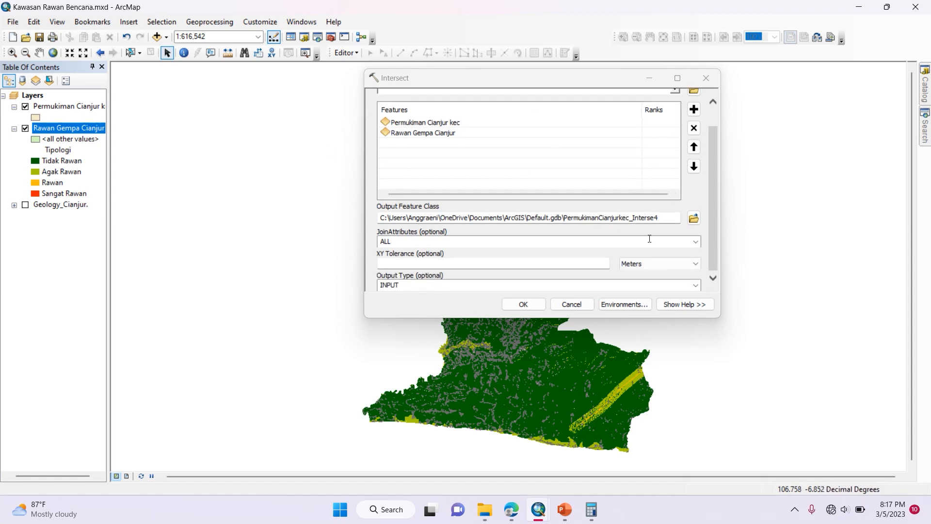
{"action": "left_click", "coordinate": [670, 263]}
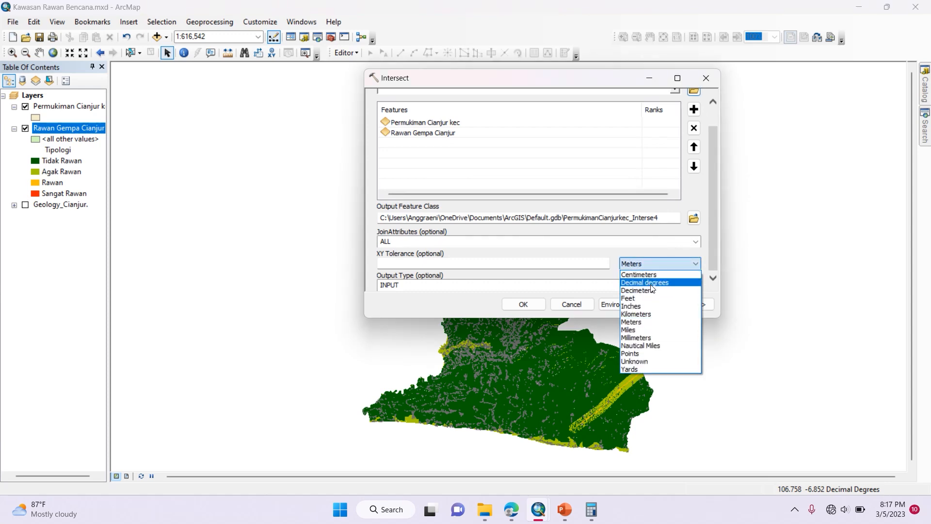
{"action": "left_click", "coordinate": [645, 282]}
{"action": "left_click", "coordinate": [523, 304]}
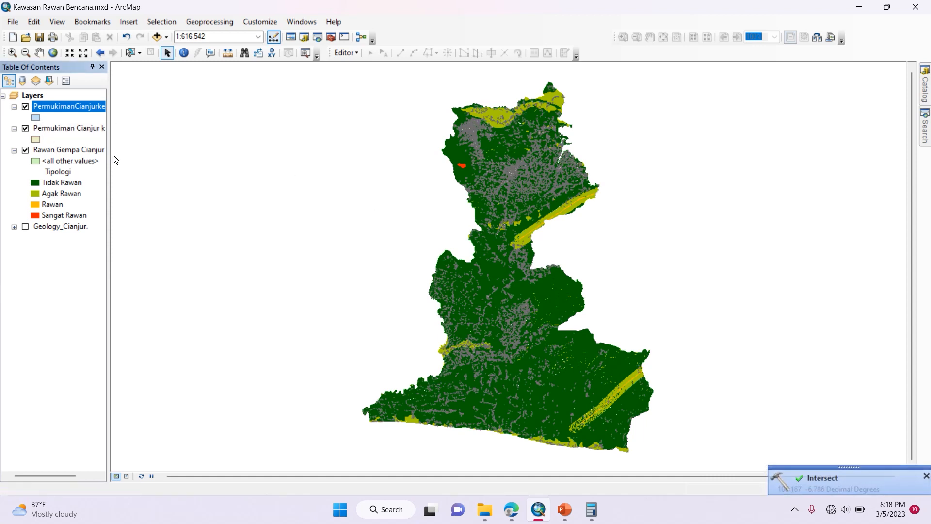
Hide the Permukiman Cianjur kec and Rawan Gempa Cianjur layers and collapse the latter's legend
{"action": "left_click", "coordinate": [25, 128]}
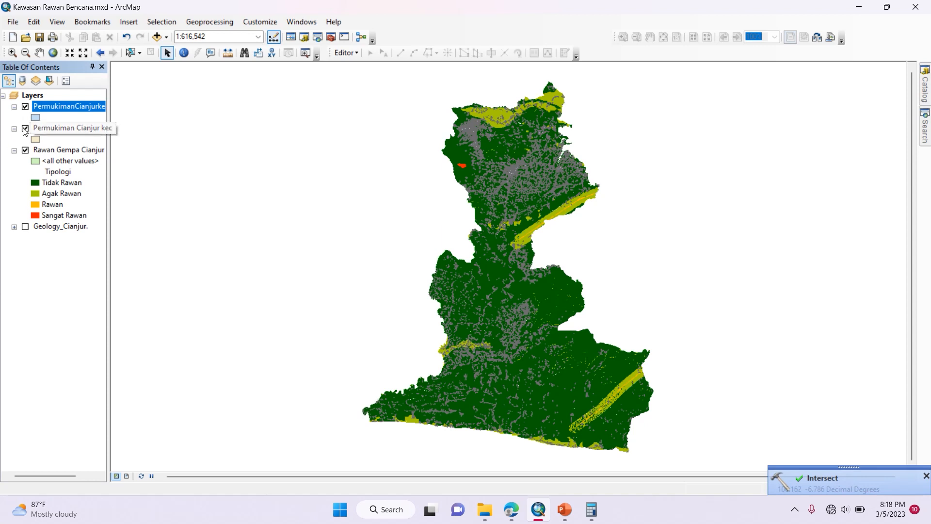
{"action": "left_click", "coordinate": [25, 150]}
{"action": "left_click", "coordinate": [14, 150]}
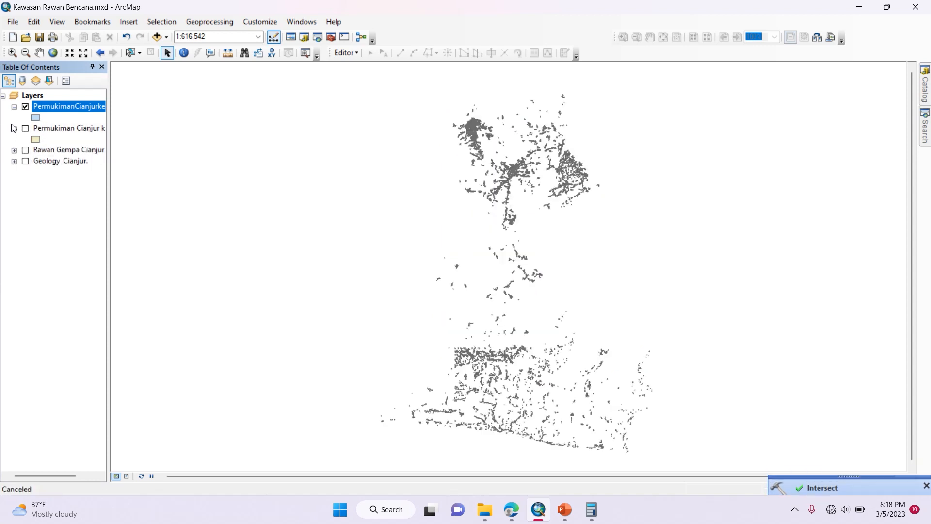
Collapse the Permukiman Cianjur kec legend and remove the outline color from the PermukimanCianjurkec_Interse4 layer symbol
{"action": "left_click", "coordinate": [14, 128]}
{"action": "left_click", "coordinate": [35, 118]}
{"action": "left_click", "coordinate": [585, 250]}
{"action": "left_click", "coordinate": [640, 266]}
{"action": "left_click", "coordinate": [537, 381]}
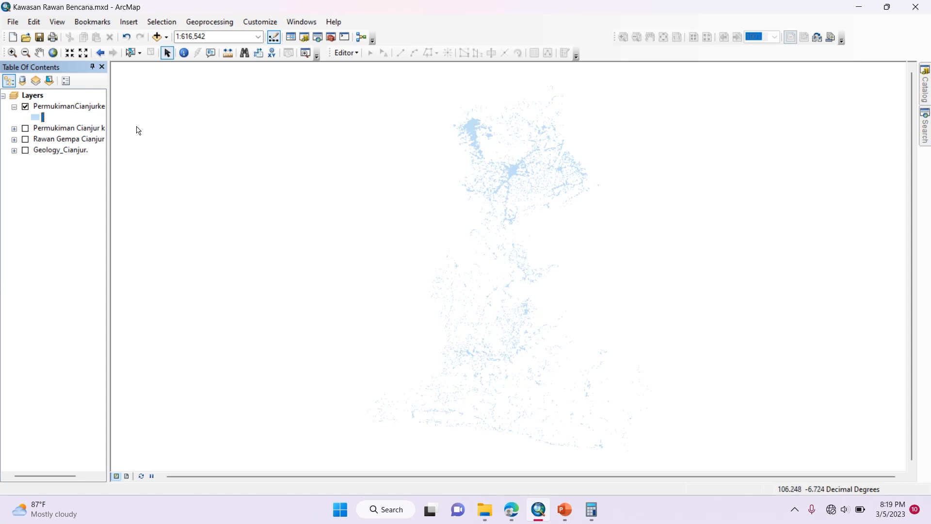
Add a text field named Kesesuaian with length 50 to the PermukimanCianjurkec_Interse4 attribute table
{"action": "right_click", "coordinate": [74, 107]}
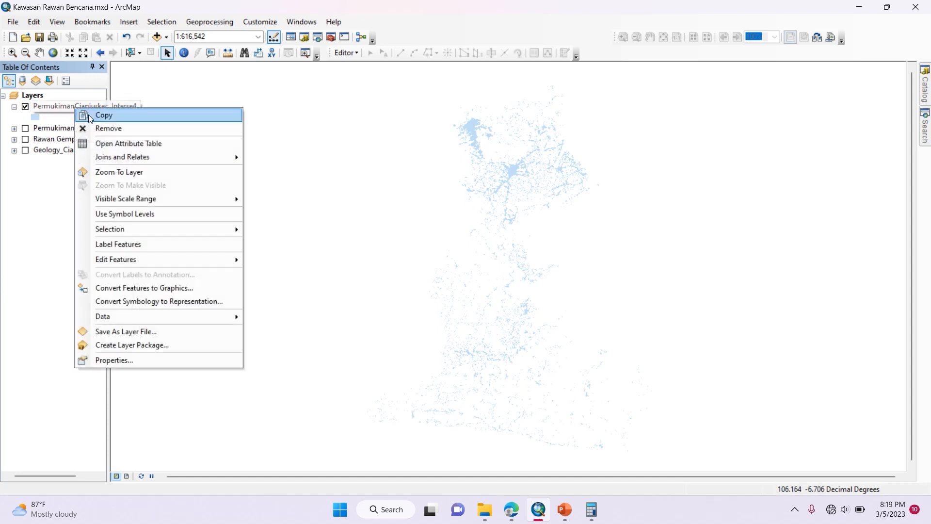
{"action": "left_click", "coordinate": [108, 144]}
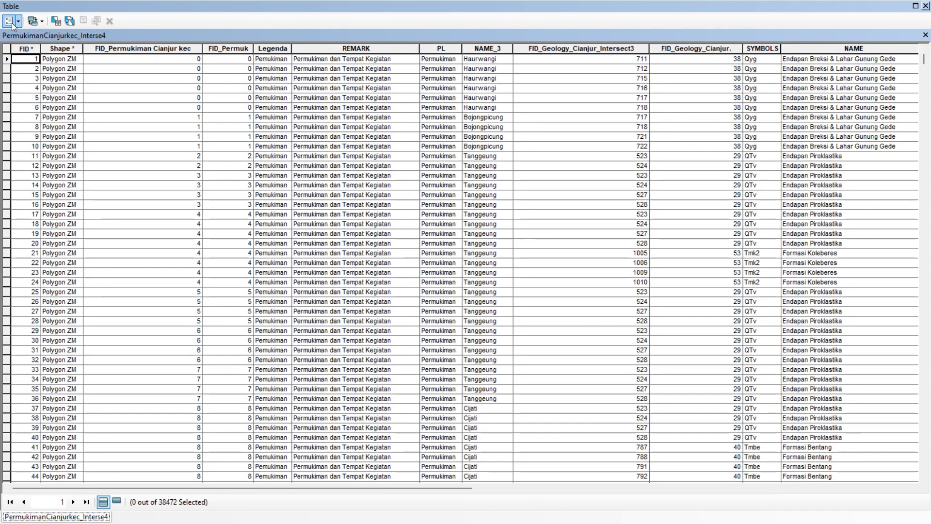
{"action": "left_click", "coordinate": [10, 21]}
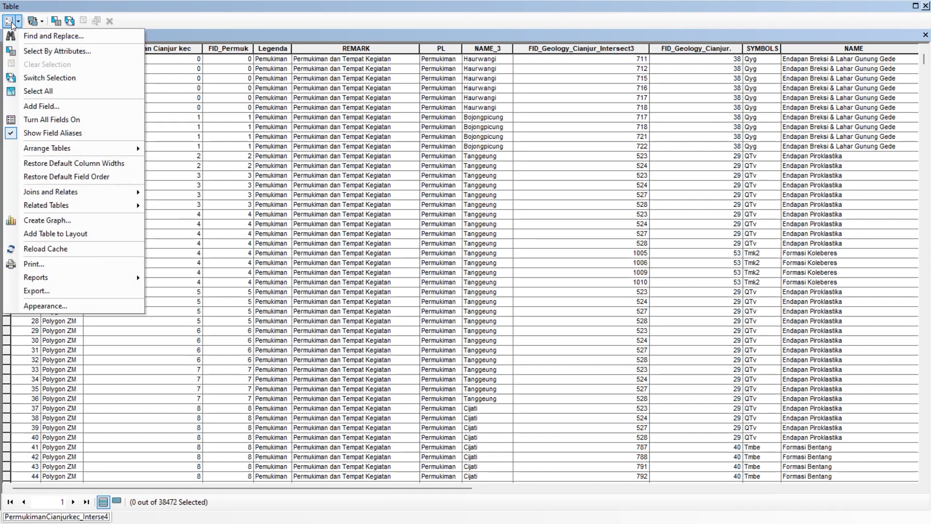
{"action": "left_click", "coordinate": [43, 118]}
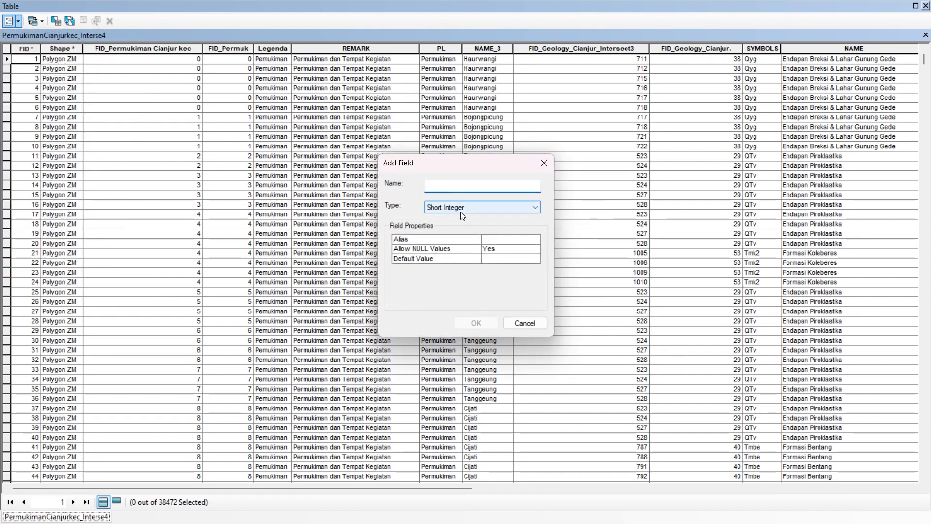
{"action": "left_click", "coordinate": [461, 213]}
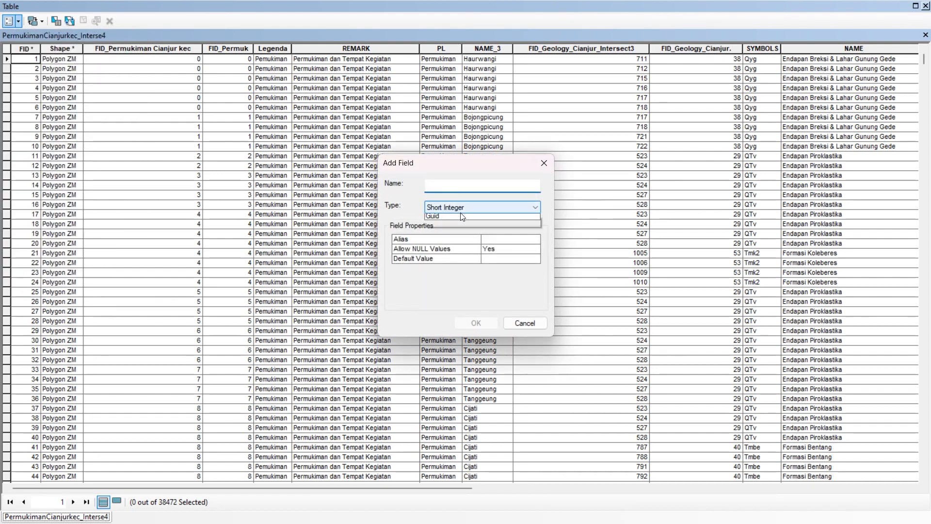
{"action": "left_click", "coordinate": [477, 189]}
{"action": "left_click", "coordinate": [477, 189]}
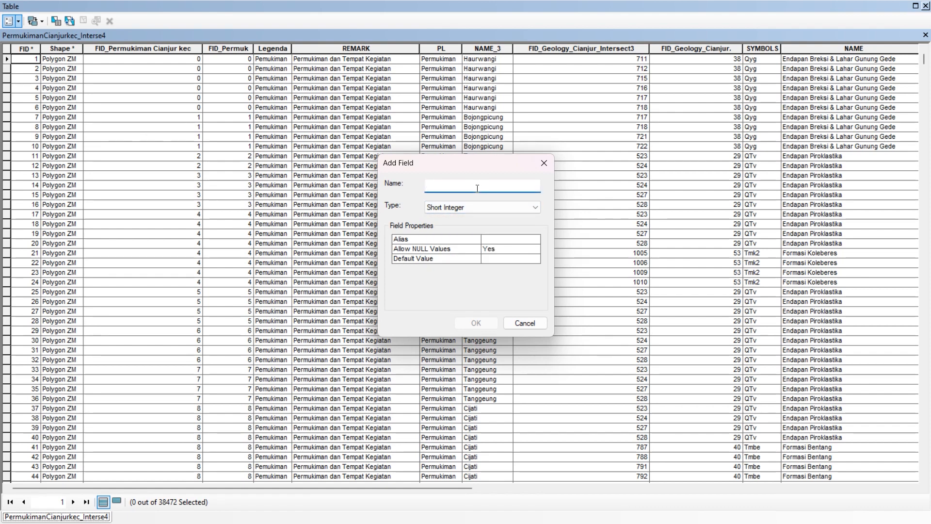
{"action": "type", "text": "Kesesuaian"}
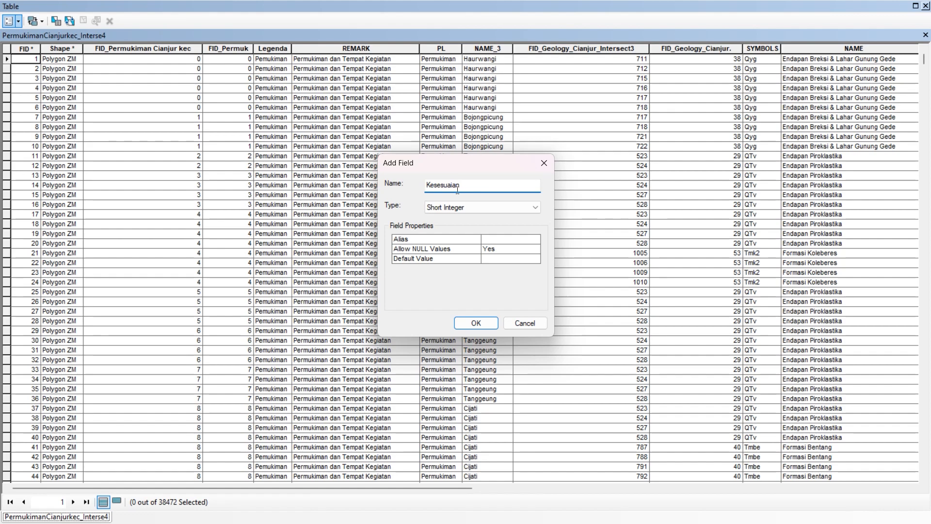
{"action": "left_click", "coordinate": [524, 208]}
{"action": "scroll", "coordinate": [524, 216], "scroll_direction": "up", "scroll_amount": 1}
{"action": "left_click", "coordinate": [470, 247]}
{"action": "left_click", "coordinate": [476, 322]}
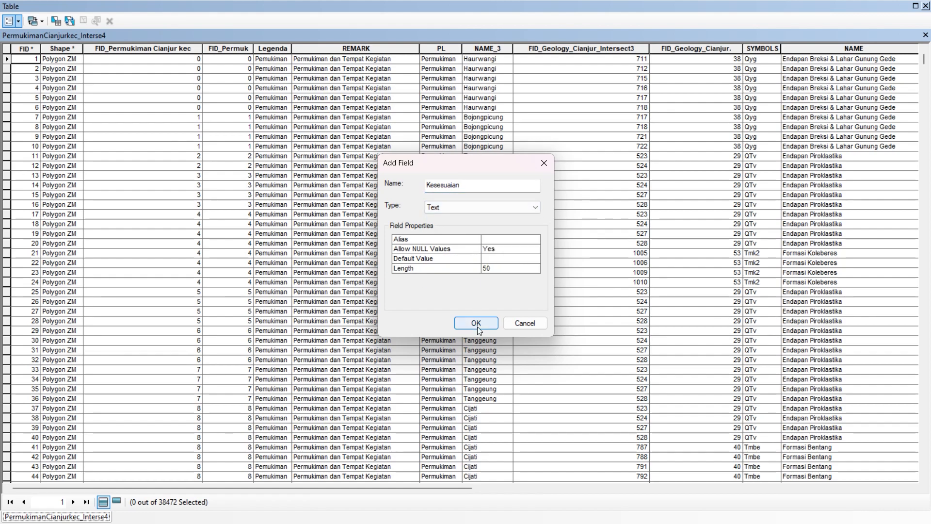
Select the settlement records by attributes with the expression Tipologi = 'Tidak Rawan'
{"action": "left_click_drag", "start_coordinate": [383, 487], "coordinate": [848, 517]}
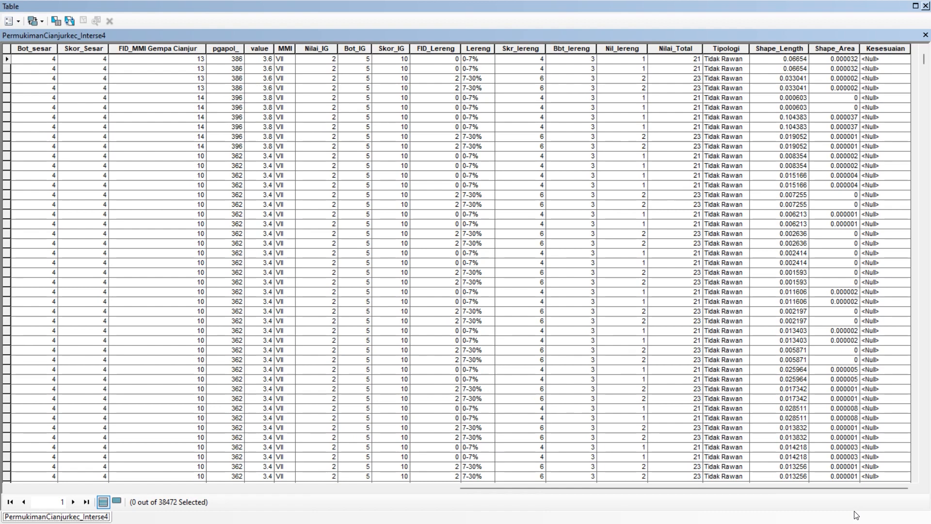
{"action": "left_click", "coordinate": [70, 21]}
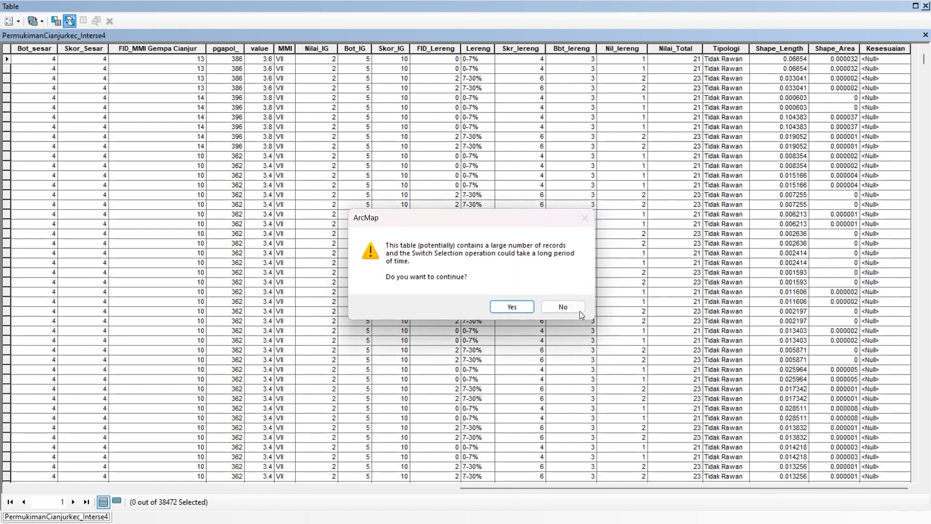
{"action": "left_click", "coordinate": [544, 306]}
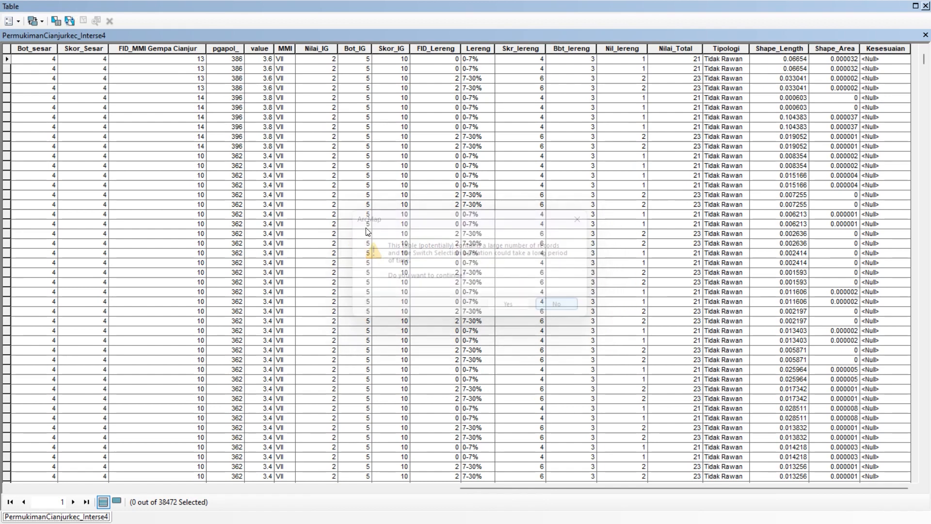
{"action": "left_click", "coordinate": [55, 21]}
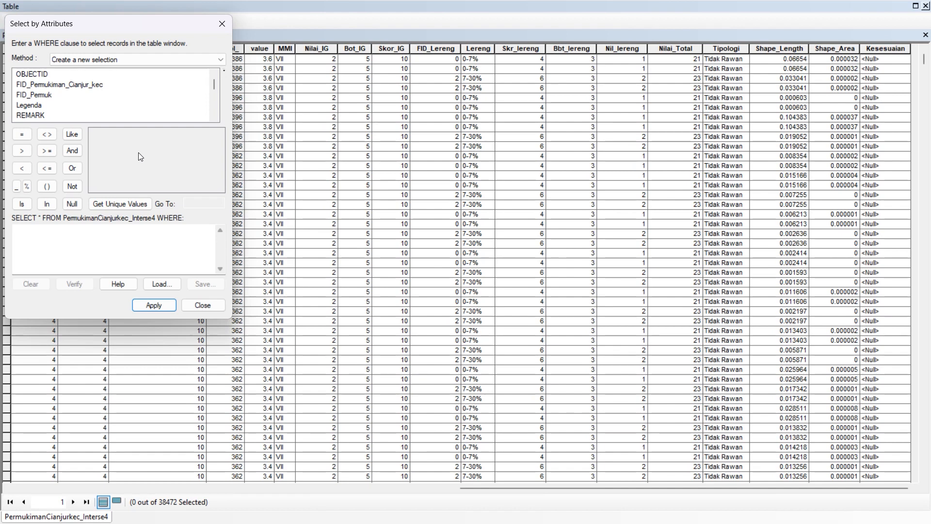
{"action": "scroll", "coordinate": [131, 108], "scroll_direction": "down", "scroll_amount": 3}
{"action": "scroll", "coordinate": [131, 108], "scroll_direction": "up", "scroll_amount": 5}
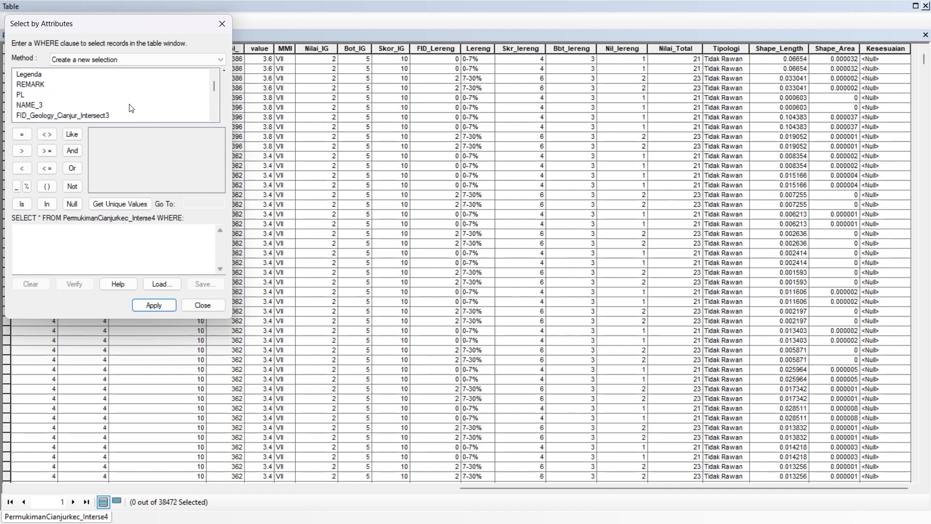
{"action": "scroll", "coordinate": [131, 108], "scroll_direction": "down", "scroll_amount": 3}
{"action": "scroll", "coordinate": [131, 108], "scroll_direction": "down", "scroll_amount": 5}
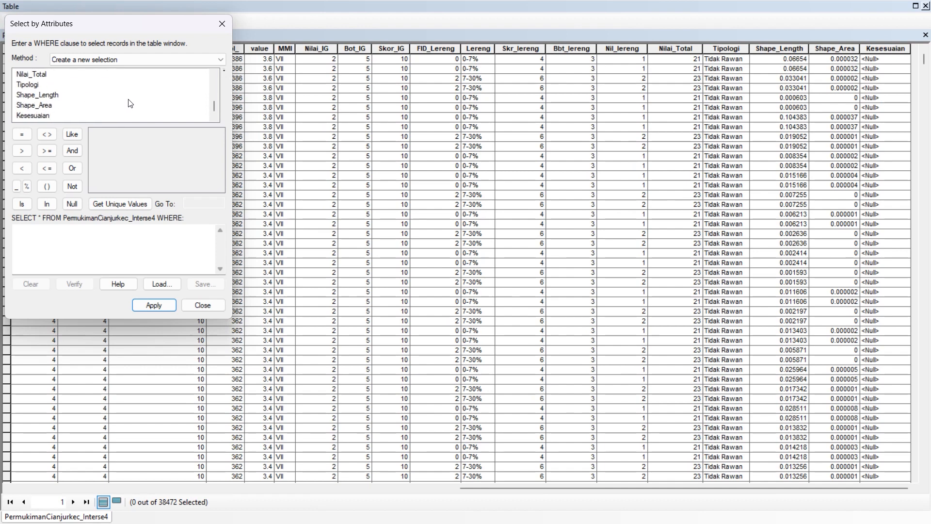
{"action": "double_click", "coordinate": [31, 85]}
{"action": "left_click", "coordinate": [132, 203]}
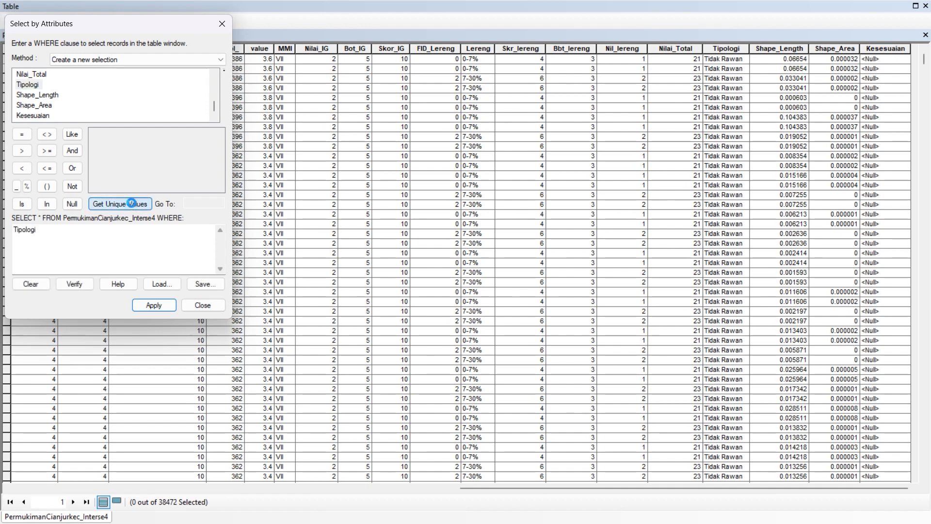
{"action": "left_click", "coordinate": [72, 228]}
{"action": "left_click", "coordinate": [21, 134]}
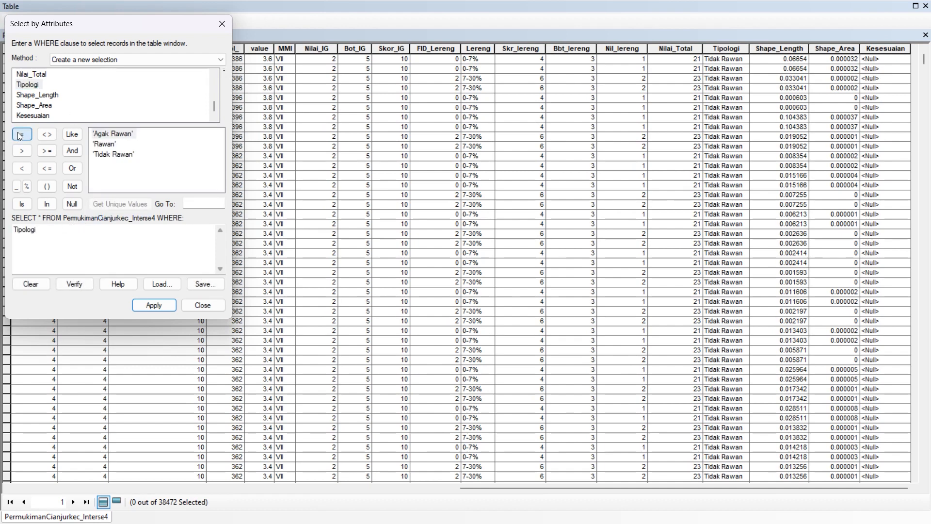
{"action": "double_click", "coordinate": [108, 155]}
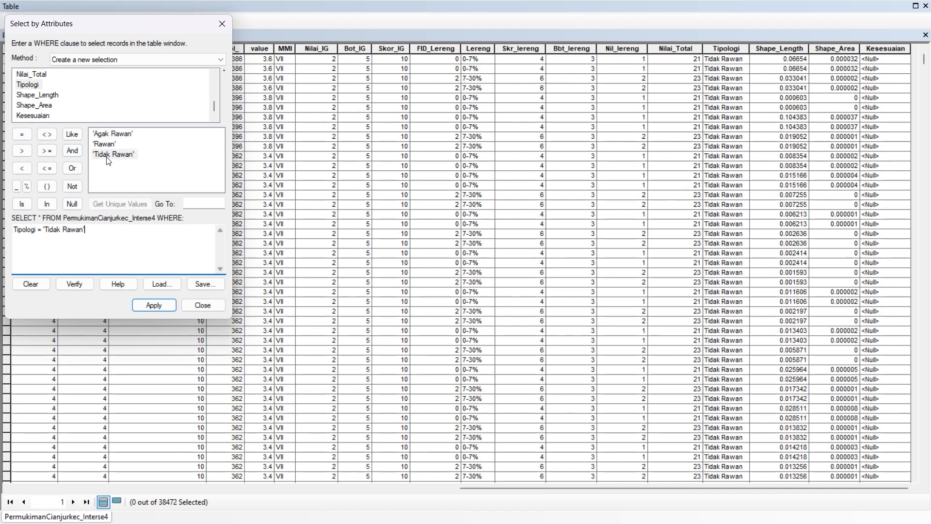
{"action": "left_click", "coordinate": [158, 307]}
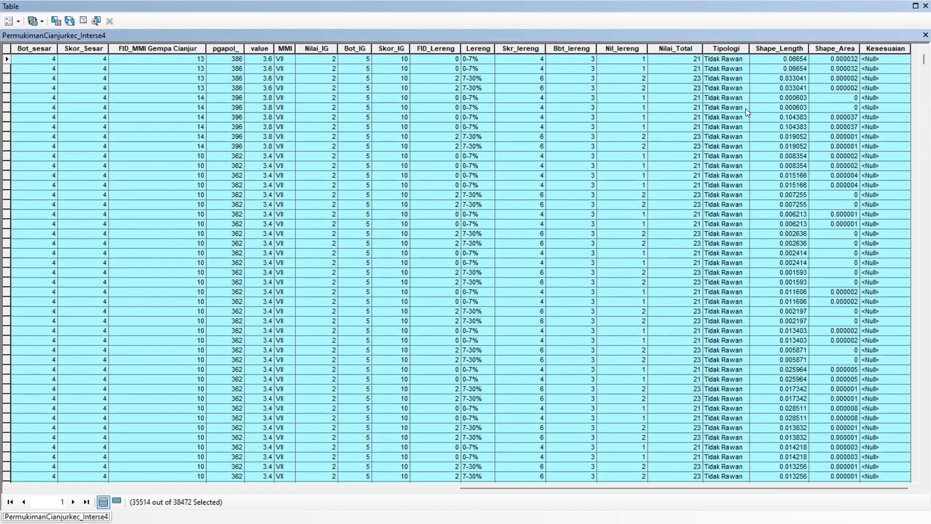
Calculate the Kesesuaian field as "Sesuai" for the selected Tidak Rawan records
{"action": "left_click_drag", "start_coordinate": [924, 59], "coordinate": [918, 232]}
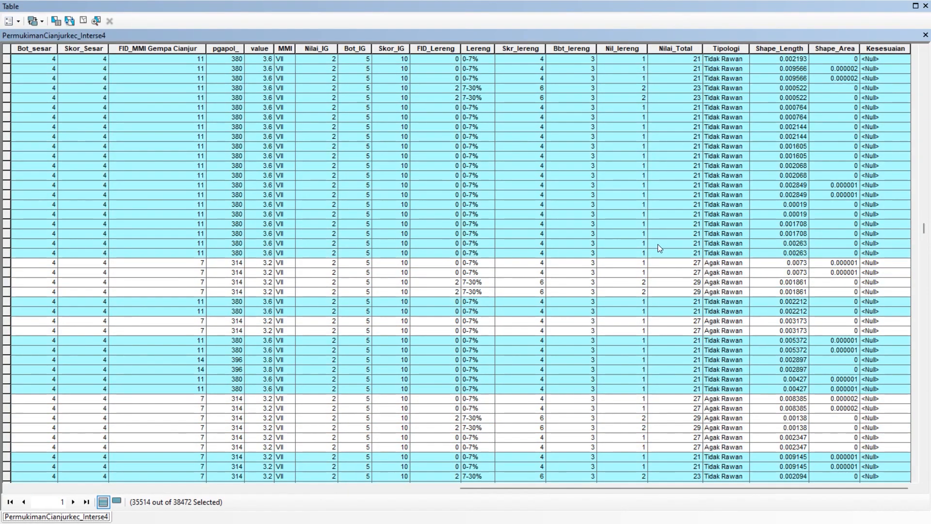
{"action": "left_click_drag", "start_coordinate": [922, 231], "coordinate": [924, 65]}
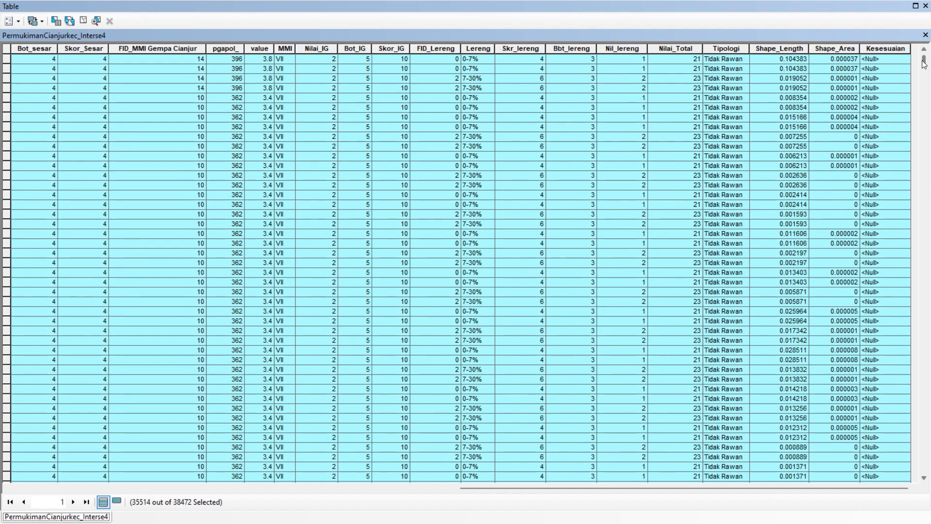
{"action": "left_click_drag", "start_coordinate": [924, 64], "coordinate": [914, 177]}
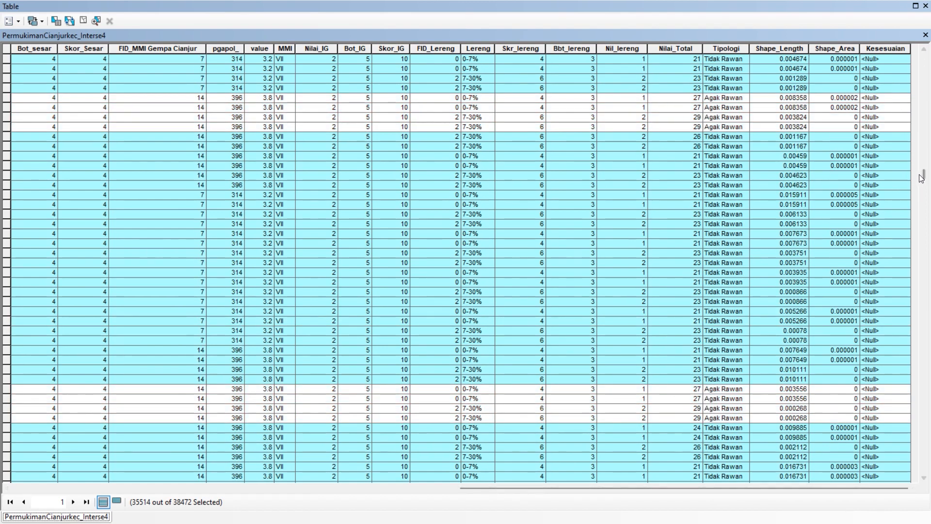
{"action": "left_click_drag", "start_coordinate": [925, 176], "coordinate": [927, 87]}
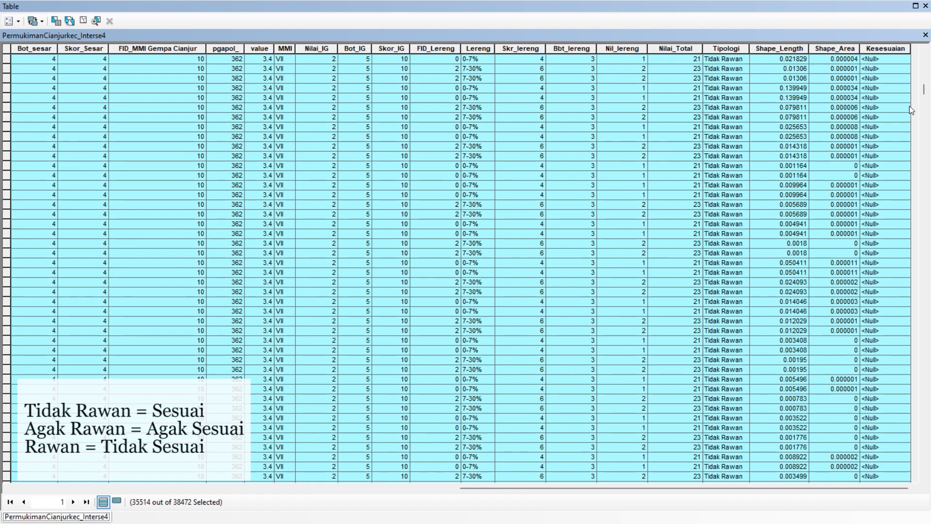
{"action": "right_click", "coordinate": [878, 46]}
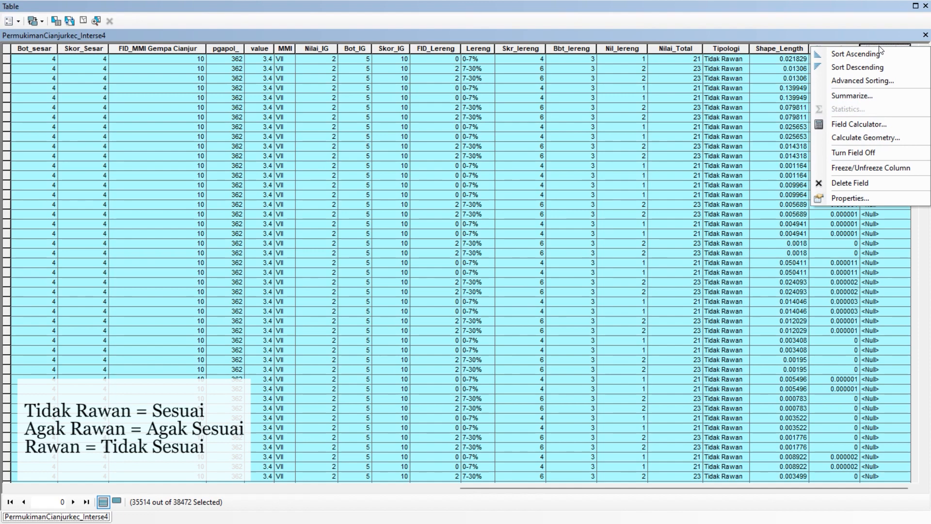
{"action": "left_click", "coordinate": [858, 124]}
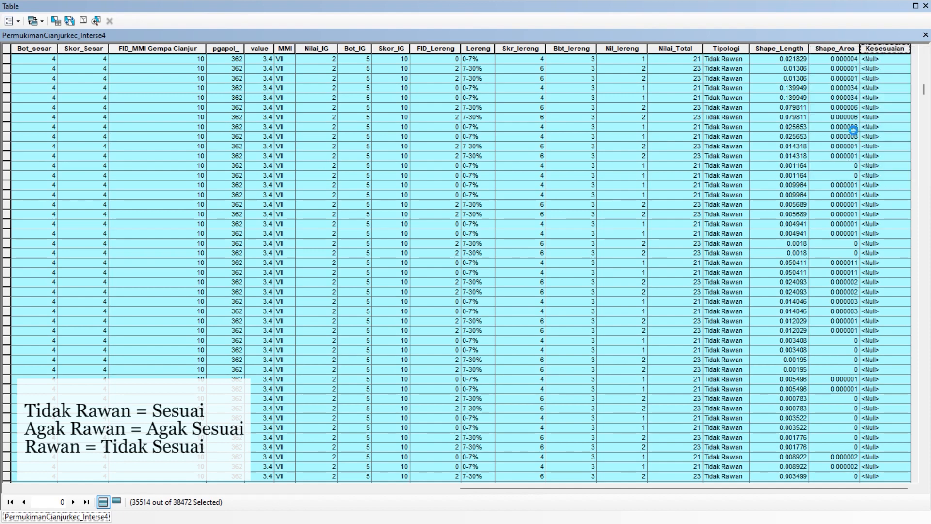
{"action": "left_click", "coordinate": [425, 280]}
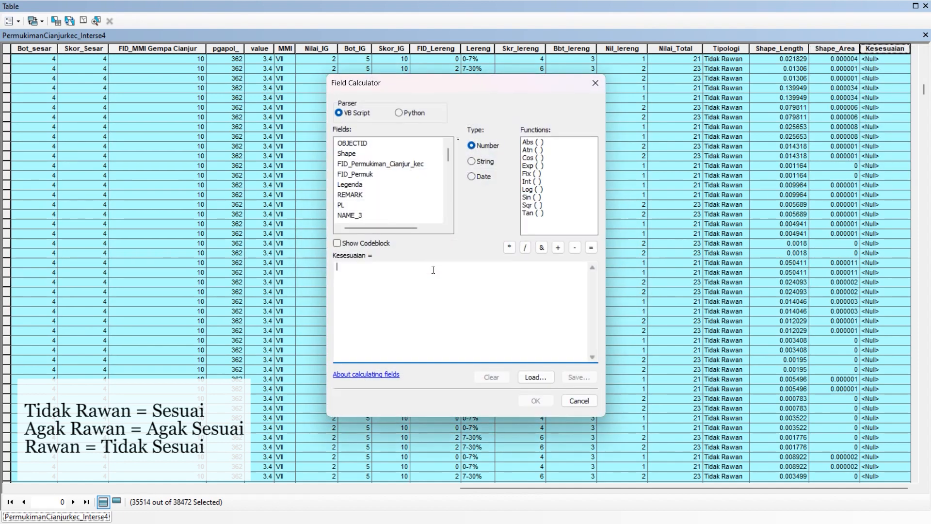
{"action": "left_click", "coordinate": [433, 270]}
{"action": "type", "text": "\"Sesuai\""}
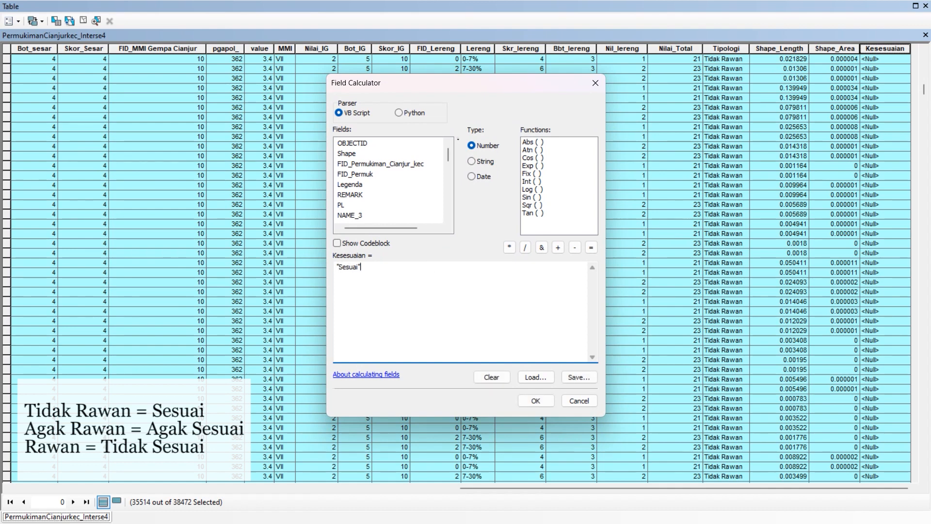
{"action": "left_click", "coordinate": [535, 401]}
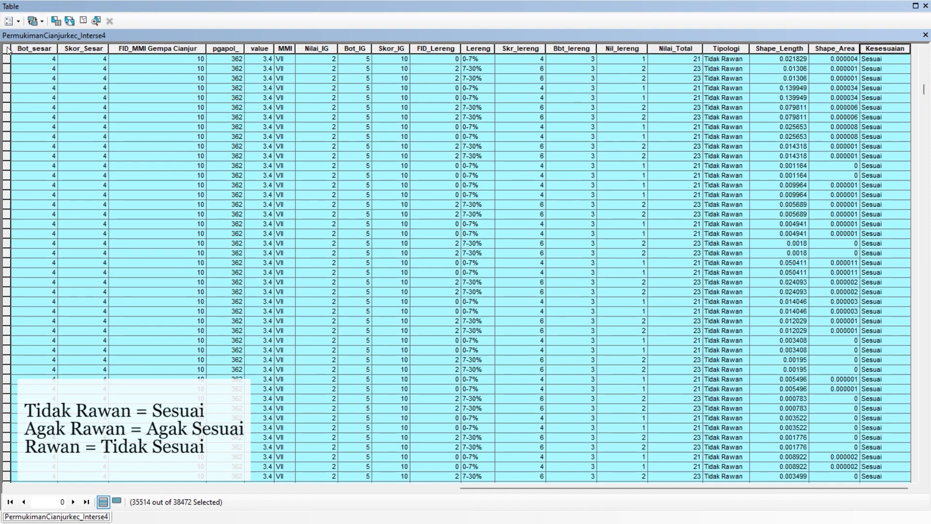
Clear the selection of the Tidak Rawan records and check the Kesesuaian values against Tipologi
{"action": "left_click", "coordinate": [854, 165]}
{"action": "left_click", "coordinate": [869, 158]}
{"action": "left_click", "coordinate": [6, 49]}
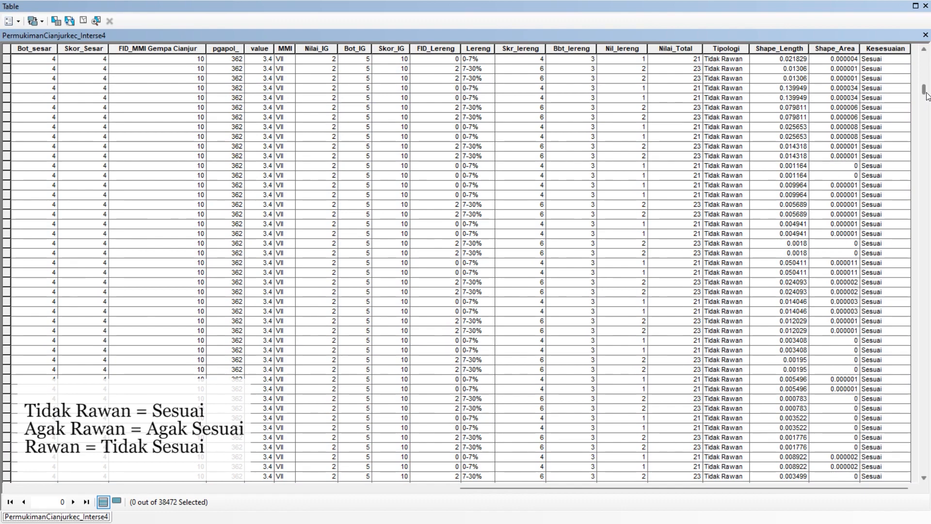
{"action": "scroll", "coordinate": [925, 96], "scroll_direction": "down", "scroll_amount": 8}
{"action": "left_click_drag", "start_coordinate": [924, 96], "coordinate": [915, 204]}
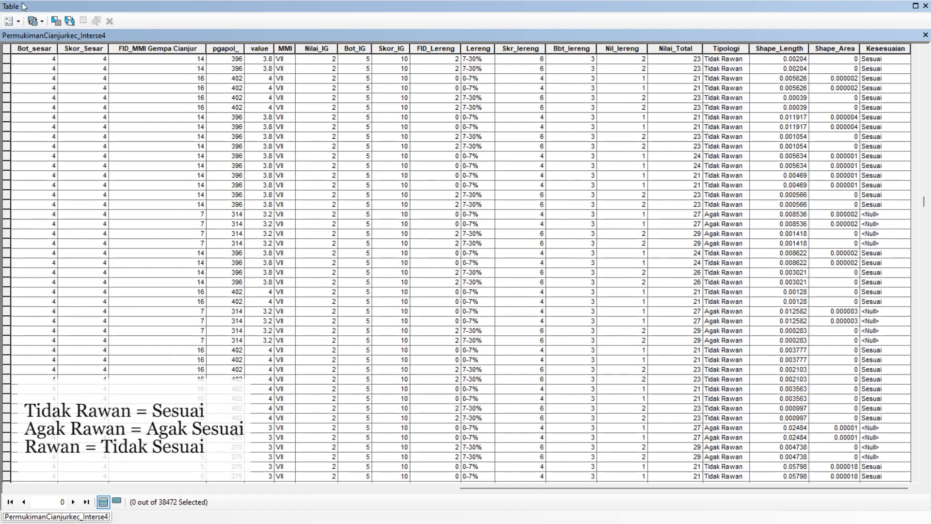
Remove the 'Tidak Rawan' value from the Tipologi expression used to select settlement records by attributes
{"action": "left_click", "coordinate": [57, 21]}
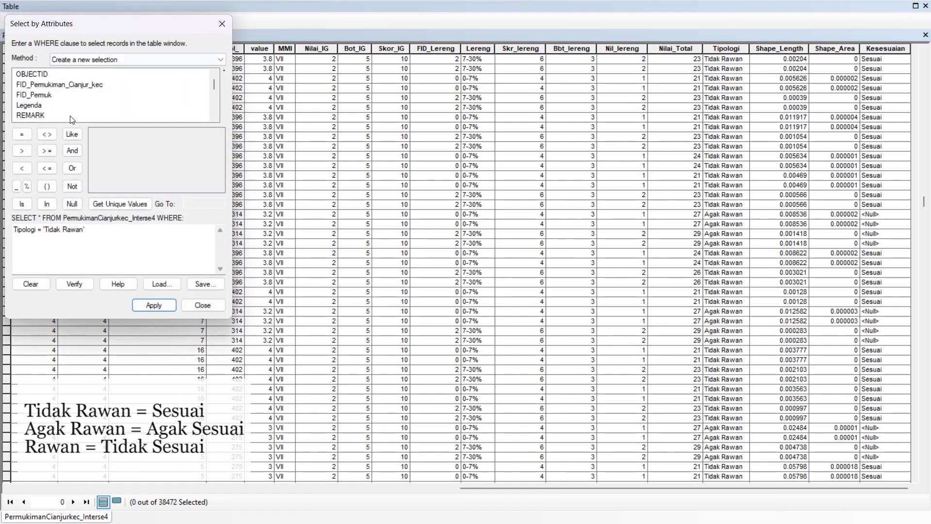
{"action": "left_click_drag", "start_coordinate": [97, 232], "coordinate": [43, 231]}
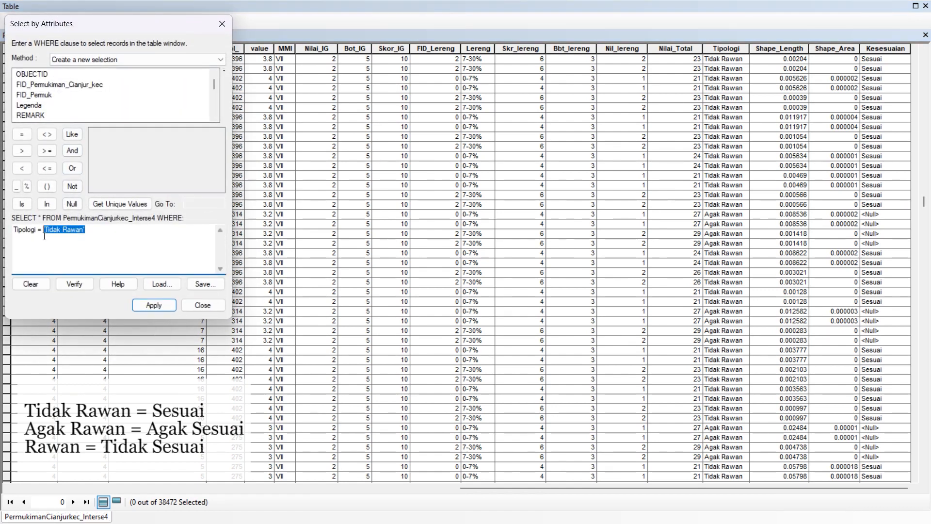
{"action": "key", "text": "BackSpace"}
{"action": "scroll", "coordinate": [58, 86], "scroll_direction": "down", "scroll_amount": 8}
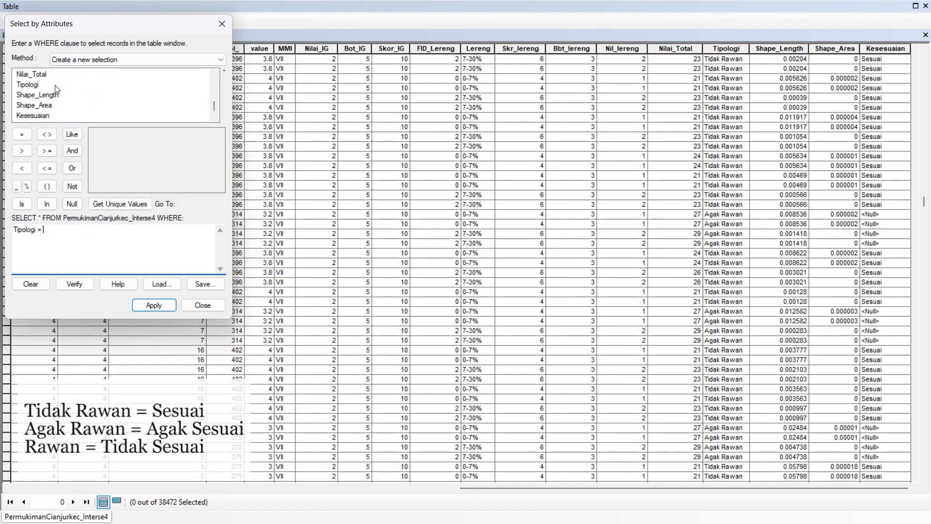
{"action": "double_click", "coordinate": [34, 88]}
{"action": "left_click_drag", "start_coordinate": [67, 231], "coordinate": [44, 232]}
{"action": "key", "text": "Delete"}
Try to select the Agak Rawan records from the unique values of the Tipologi field
{"action": "left_click", "coordinate": [29, 85]}
{"action": "left_click", "coordinate": [115, 202]}
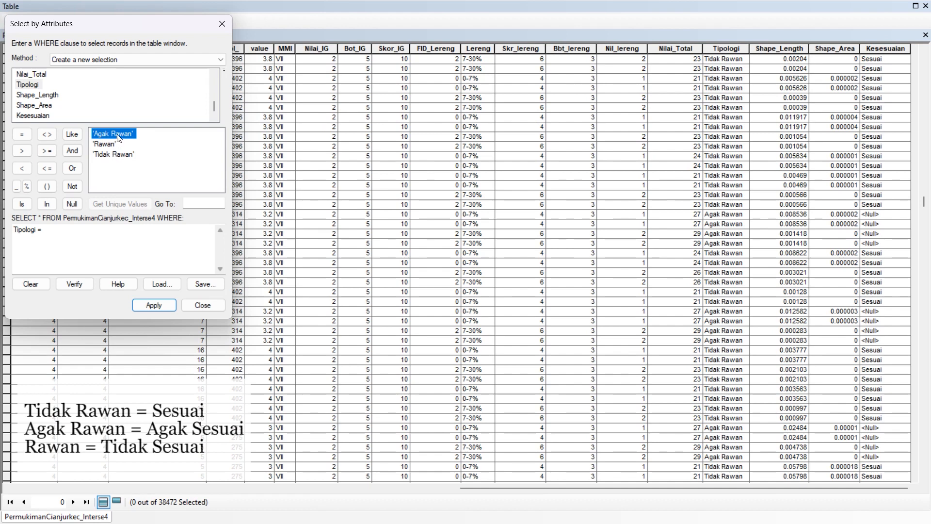
{"action": "left_click", "coordinate": [156, 305]}
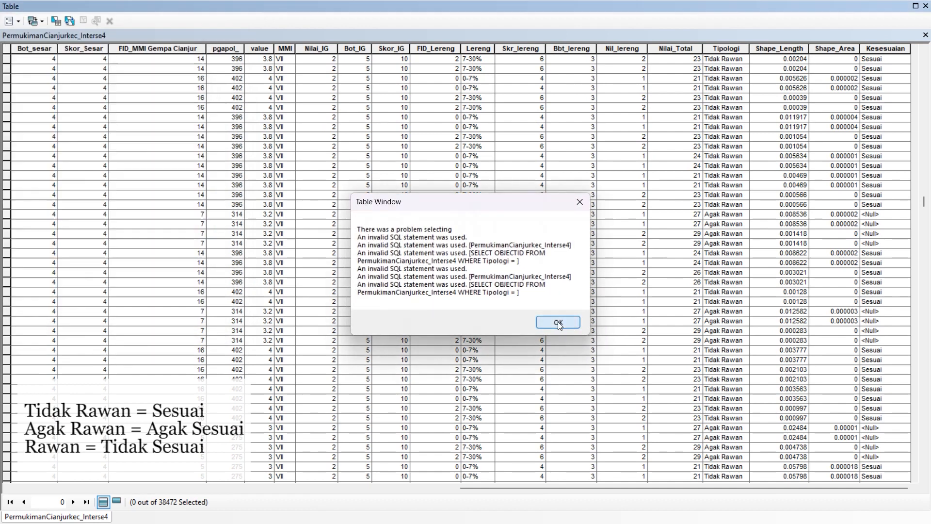
{"action": "left_click", "coordinate": [558, 322]}
Select the settlement records by attributes with the expression Tipologi = 'Agak Rawan'
{"action": "left_click", "coordinate": [60, 22]}
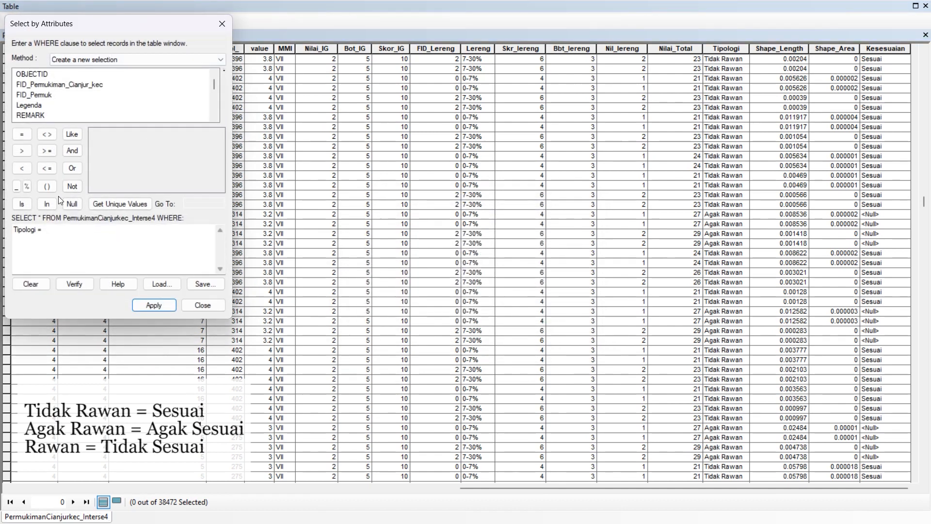
{"action": "scroll", "coordinate": [44, 107], "scroll_direction": "down", "scroll_amount": 8}
{"action": "left_click", "coordinate": [40, 85]}
{"action": "left_click", "coordinate": [100, 203]}
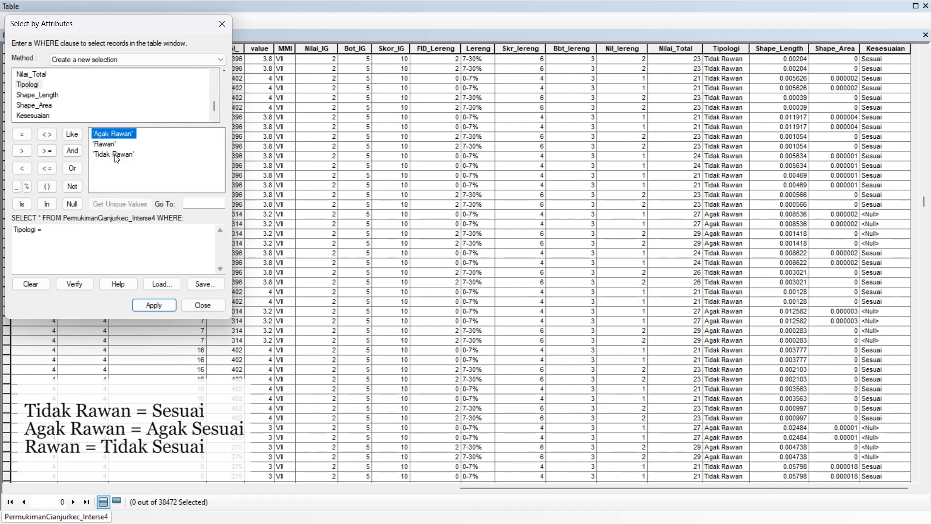
{"action": "double_click", "coordinate": [120, 135]}
{"action": "left_click", "coordinate": [140, 306]}
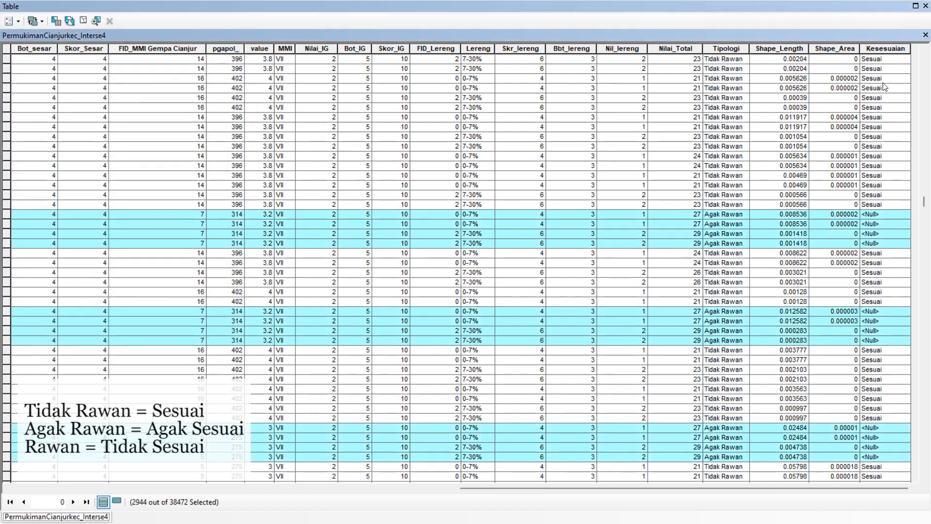
Calculate the Kesesuaian field as "Agak Sesuai" for the selected Agak Rawan records
{"action": "right_click", "coordinate": [873, 46]}
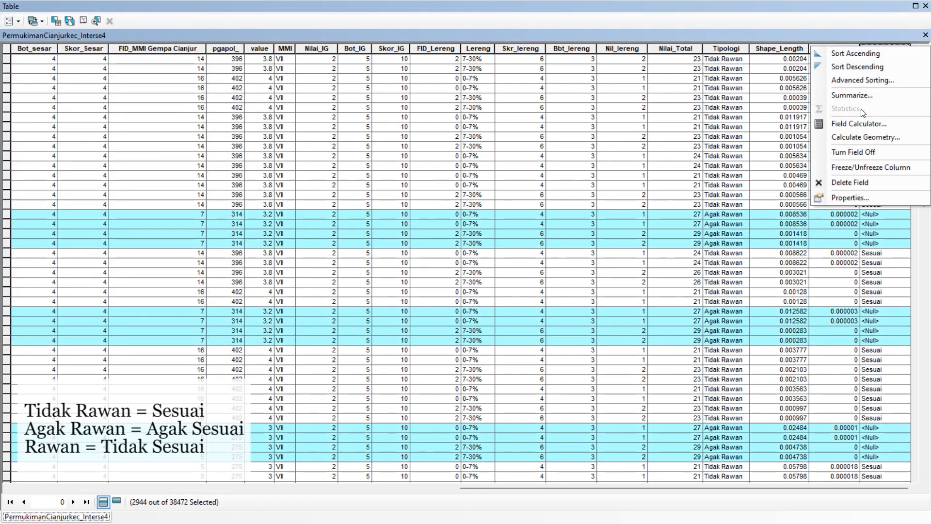
{"action": "left_click", "coordinate": [857, 125]}
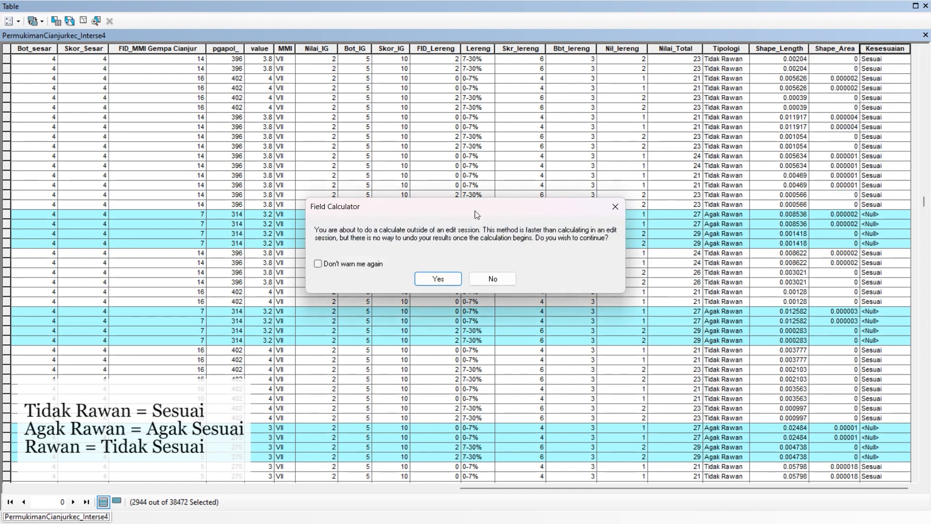
{"action": "left_click", "coordinate": [433, 275]}
{"action": "double_click", "coordinate": [432, 274]}
{"action": "type", "text": "\""}
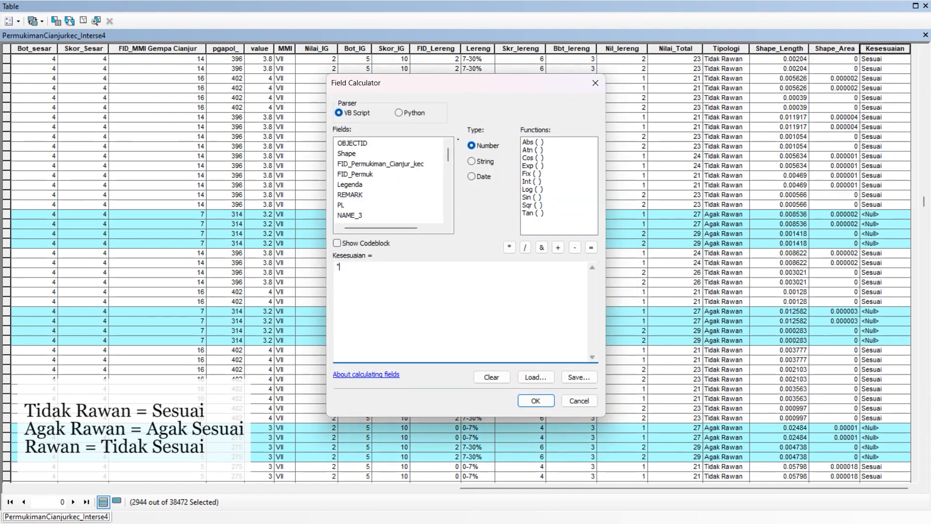
{"action": "type", "text": "Agak Sesuai\""}
{"action": "left_click", "coordinate": [523, 404]}
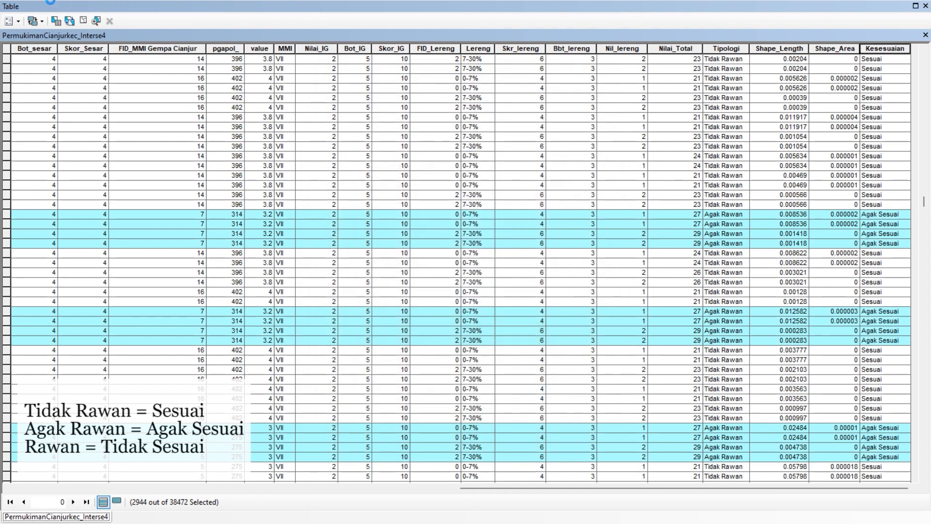
Replace the value in the attribute selection expression so that the records with Tipologi = 'Rawan' are selected
{"action": "left_click", "coordinate": [56, 20]}
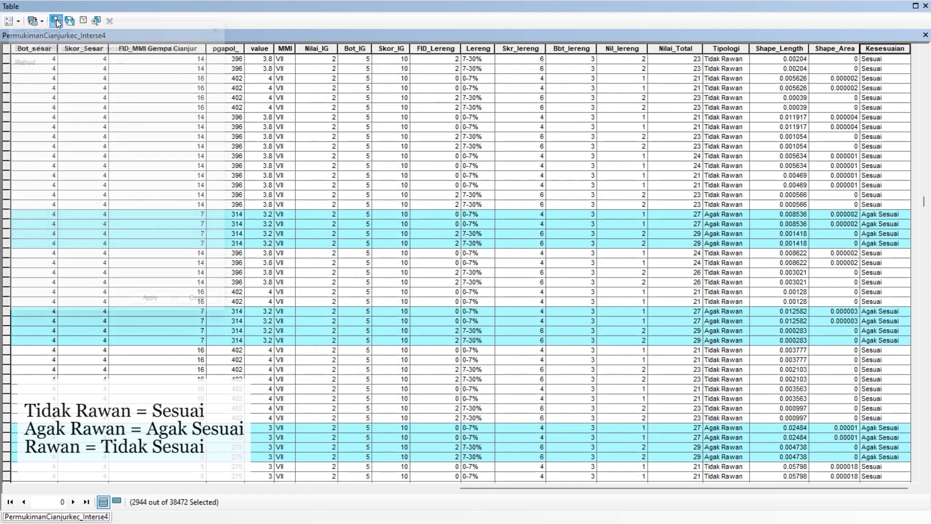
{"action": "left_click_drag", "start_coordinate": [83, 229], "coordinate": [44, 233]}
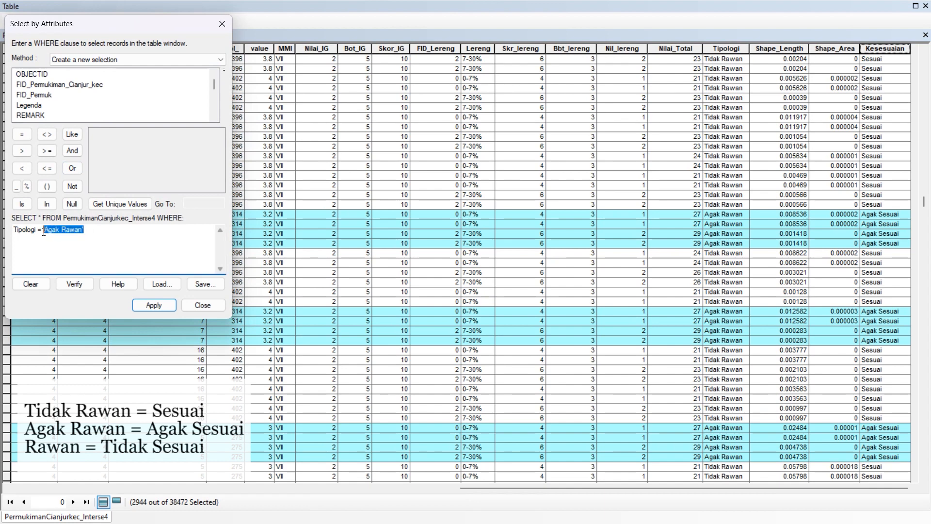
{"action": "key", "text": "BackSpace"}
{"action": "scroll", "coordinate": [58, 109], "scroll_direction": "down", "scroll_amount": 8}
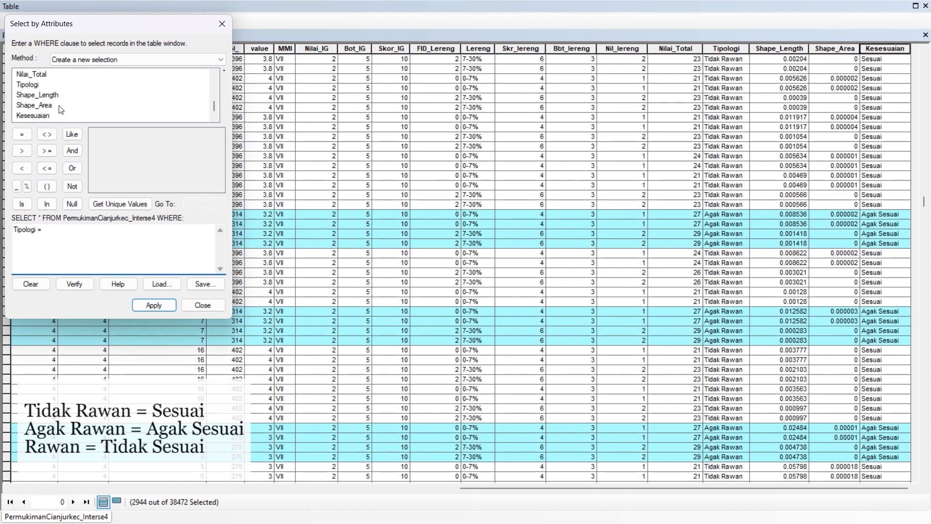
{"action": "left_click", "coordinate": [27, 84]}
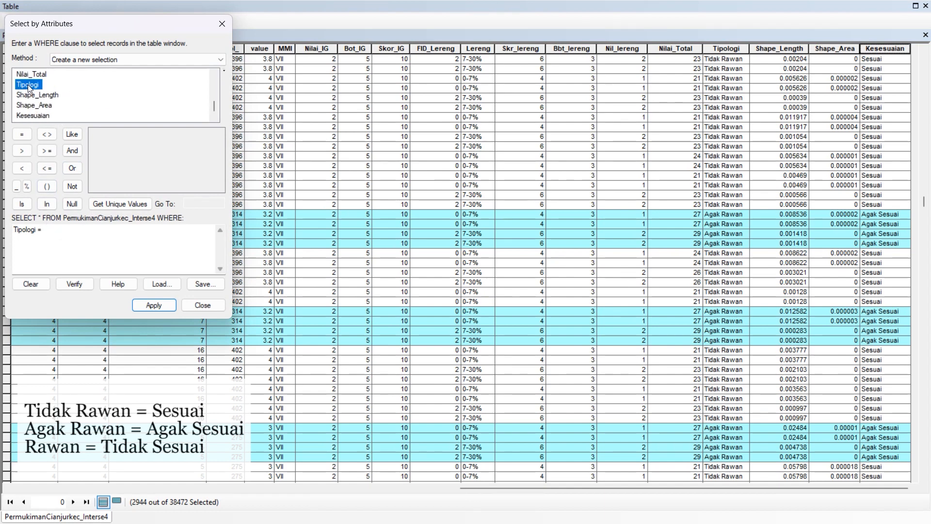
{"action": "left_click", "coordinate": [99, 202]}
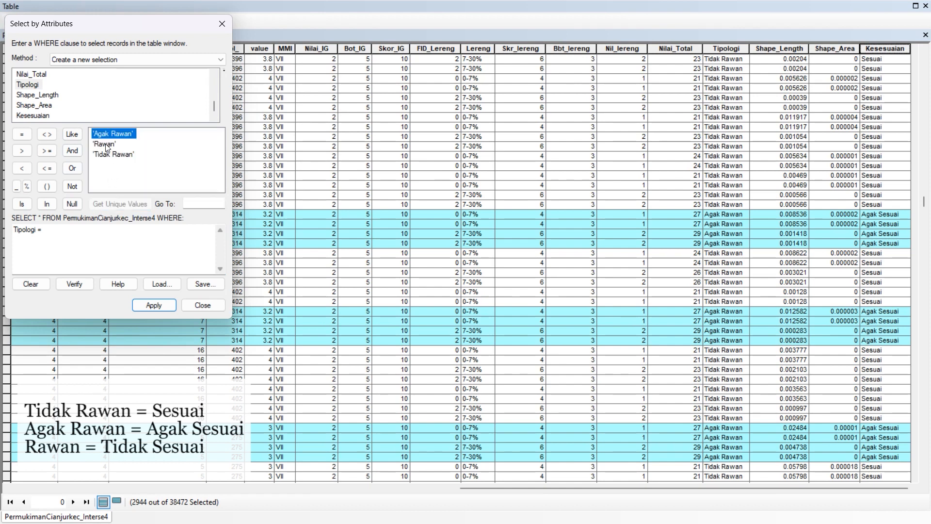
{"action": "left_click", "coordinate": [105, 143]}
{"action": "double_click", "coordinate": [106, 144]}
{"action": "left_click", "coordinate": [153, 305]}
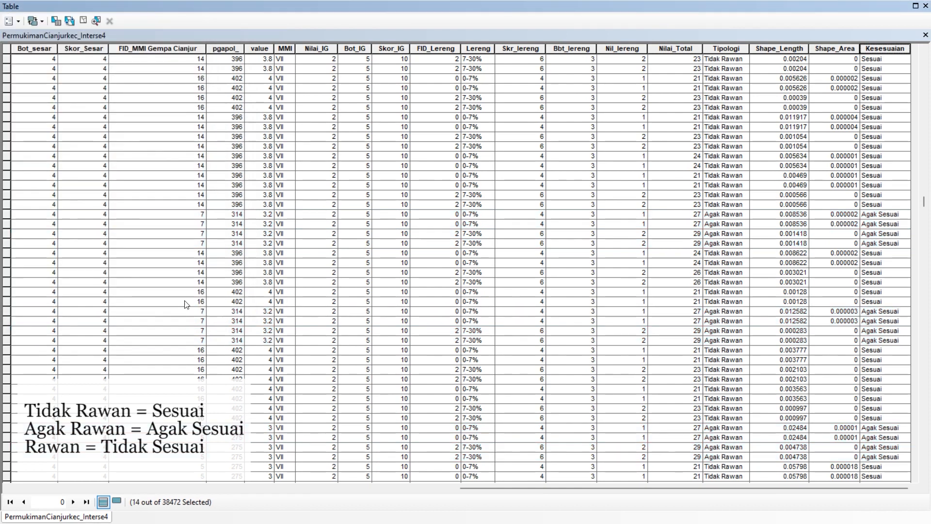
Calculate the Kesesuaian field as "Tidak Sesuai" for the selected Rawan records
{"action": "right_click", "coordinate": [871, 48]}
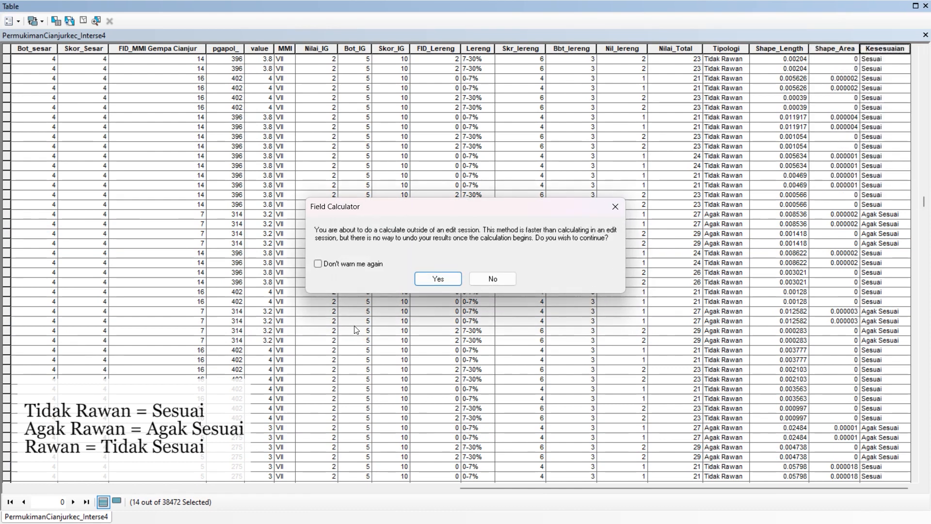
{"action": "left_click", "coordinate": [436, 278]}
{"action": "left_click_drag", "start_coordinate": [377, 272], "coordinate": [339, 273]}
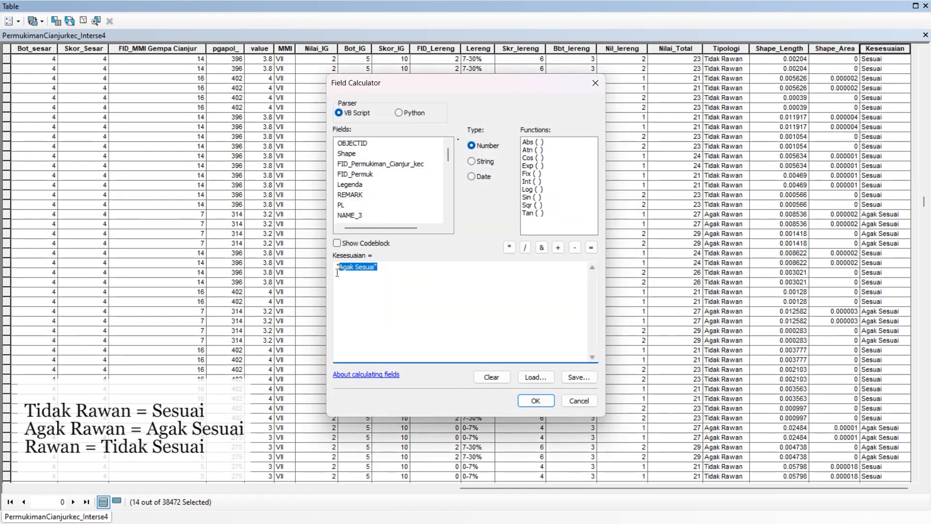
{"action": "type", "text": "Tidak Sesu"}
{"action": "left_click", "coordinate": [535, 401]}
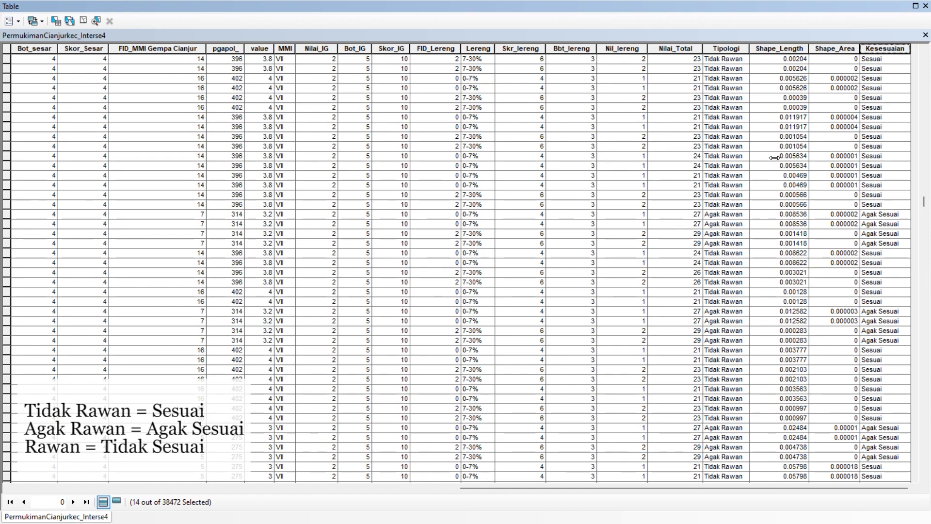
Sort the table by Tipologi and by Nilai_Total, check the Kesesuaian value of each class, and close the table
{"action": "left_click", "coordinate": [707, 48]}
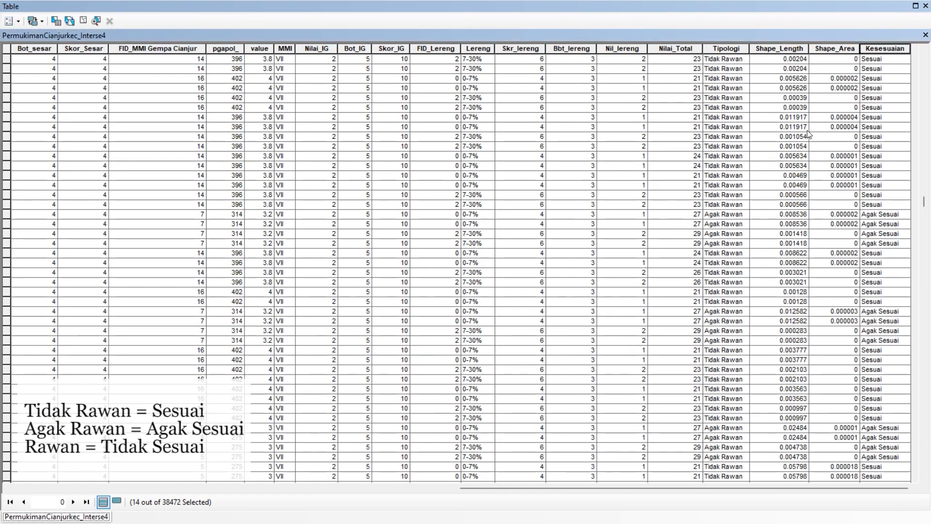
{"action": "left_click_drag", "start_coordinate": [925, 203], "coordinate": [928, 60]}
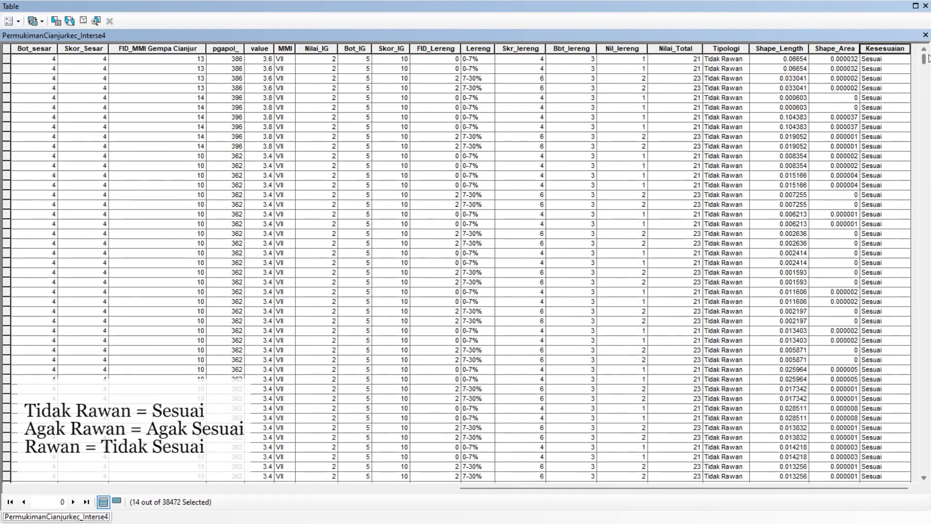
{"action": "left_click", "coordinate": [724, 52]}
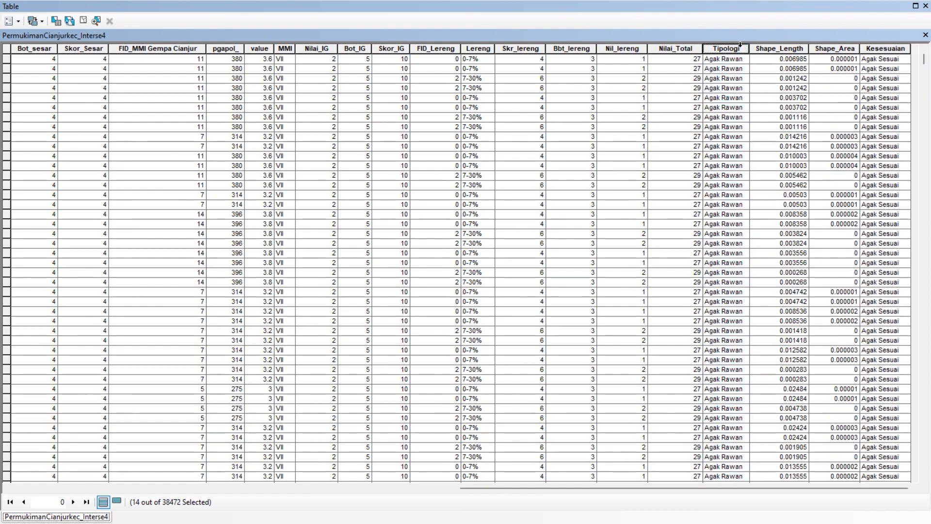
{"action": "left_click", "coordinate": [676, 48]}
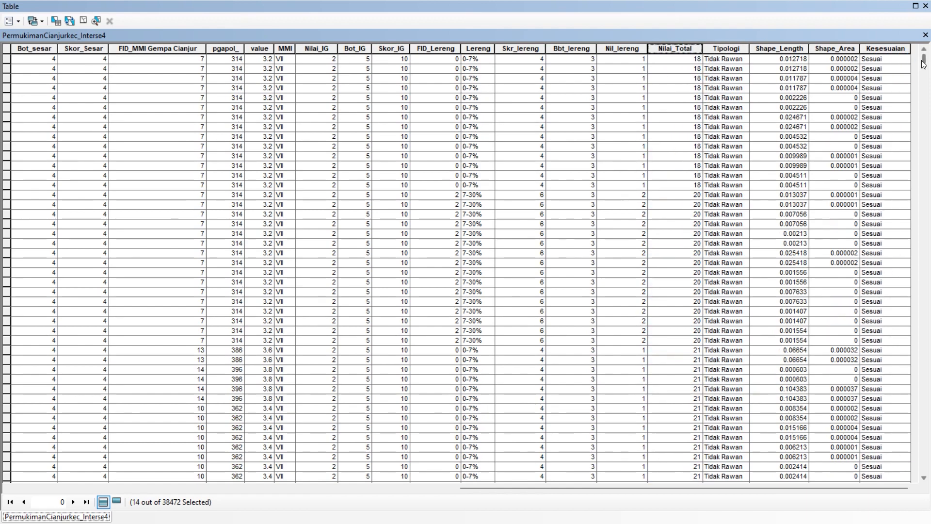
{"action": "left_click_drag", "start_coordinate": [926, 63], "coordinate": [898, 488]}
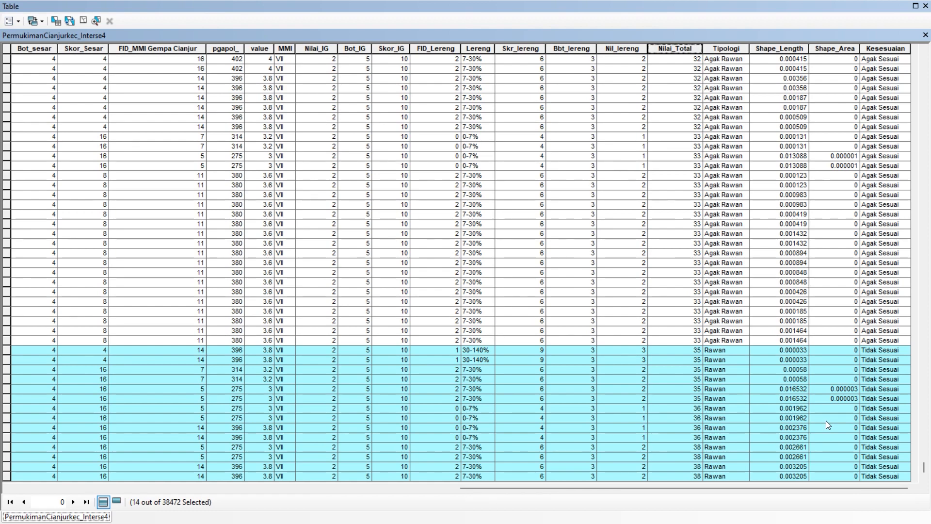
{"action": "left_click", "coordinate": [925, 7]}
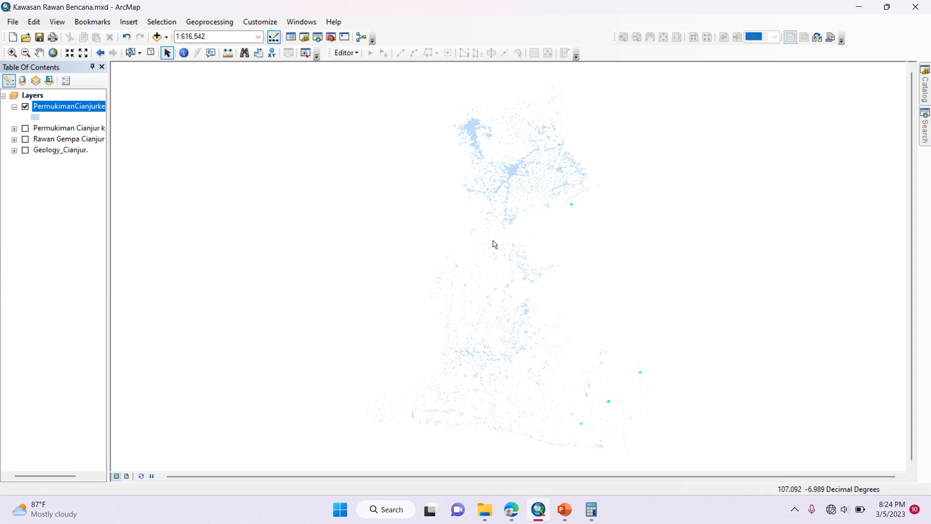
Symbolize the PermukimanCianjurkec_Interse4 layer by unique values of the Kesesuaian field, adding all of its values
{"action": "right_click", "coordinate": [82, 108]}
{"action": "left_click", "coordinate": [48, 106]}
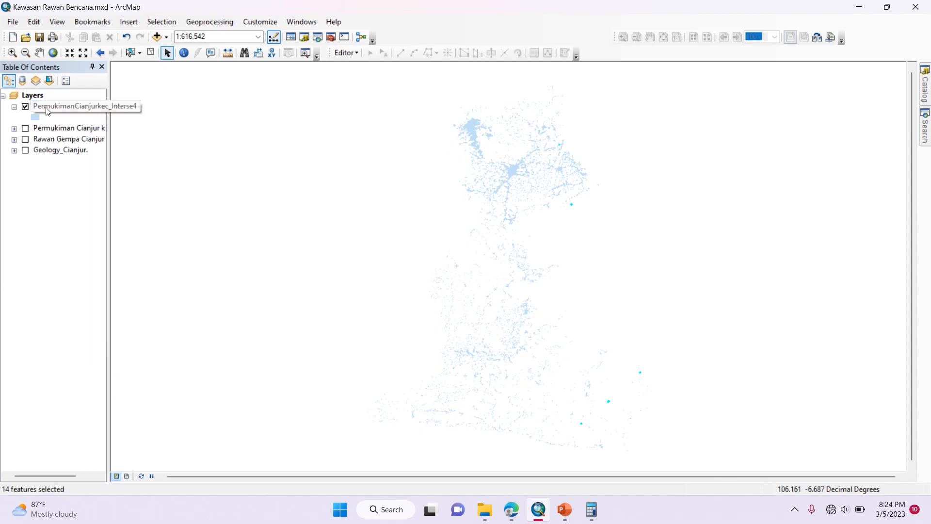
{"action": "left_click", "coordinate": [74, 106]}
{"action": "left_click", "coordinate": [92, 116]}
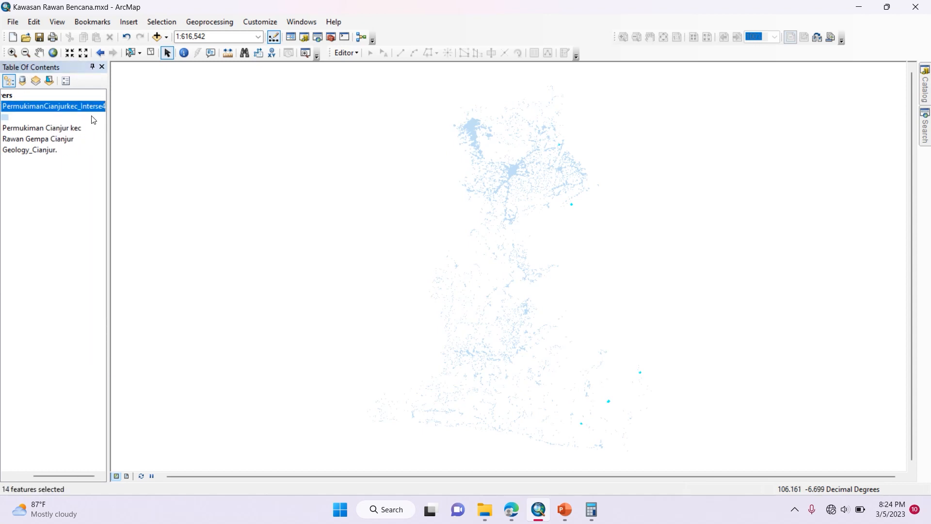
{"action": "right_click", "coordinate": [77, 113]}
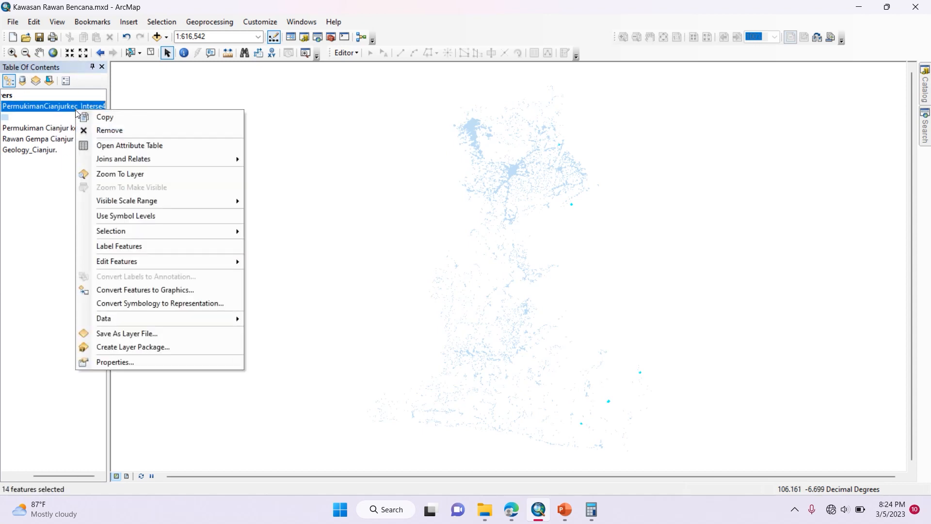
{"action": "left_click", "coordinate": [111, 360]}
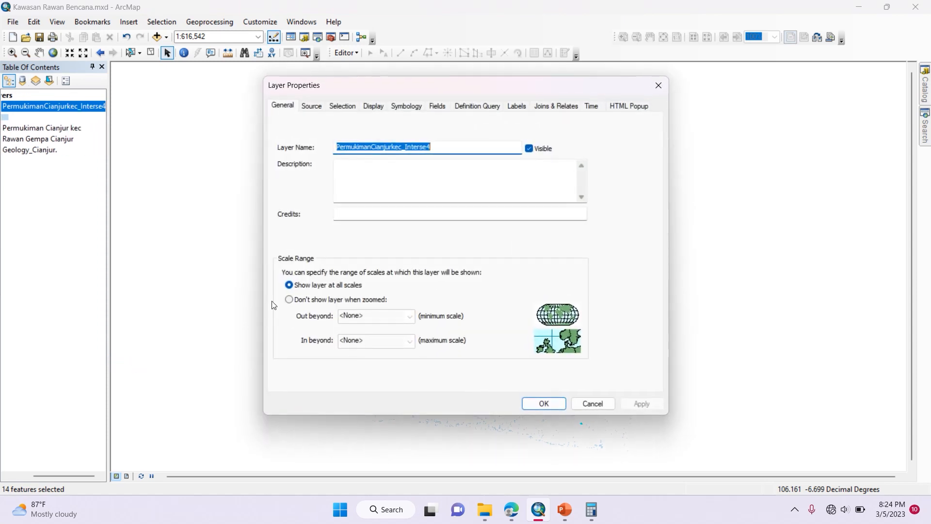
{"action": "left_click", "coordinate": [405, 106]}
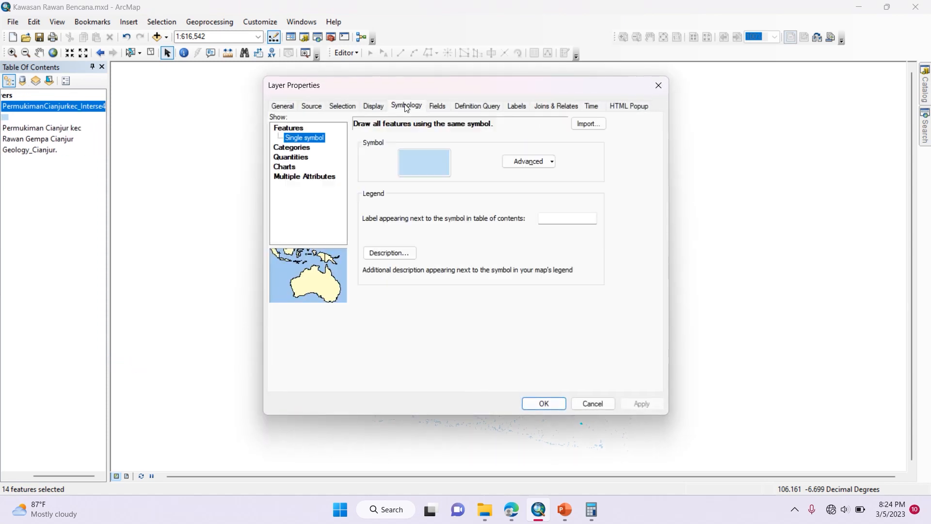
{"action": "left_click", "coordinate": [305, 148]}
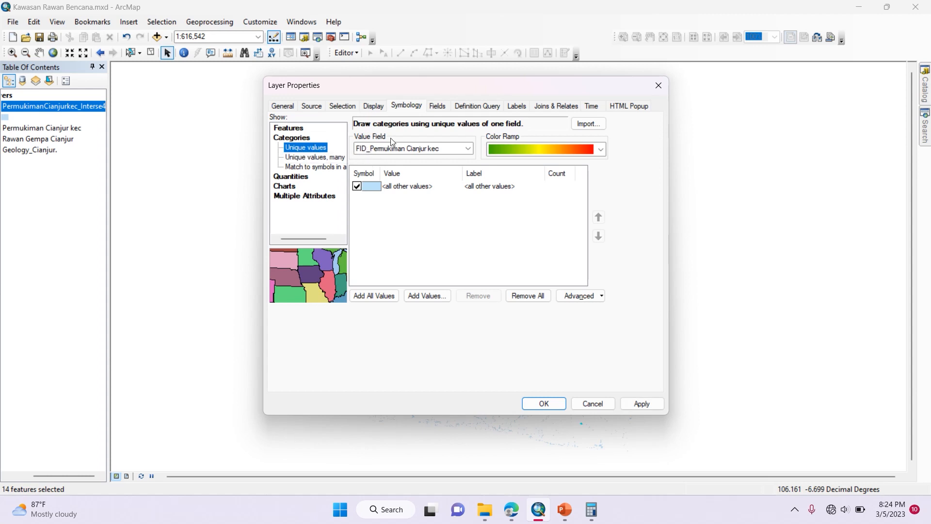
{"action": "left_click", "coordinate": [390, 152]}
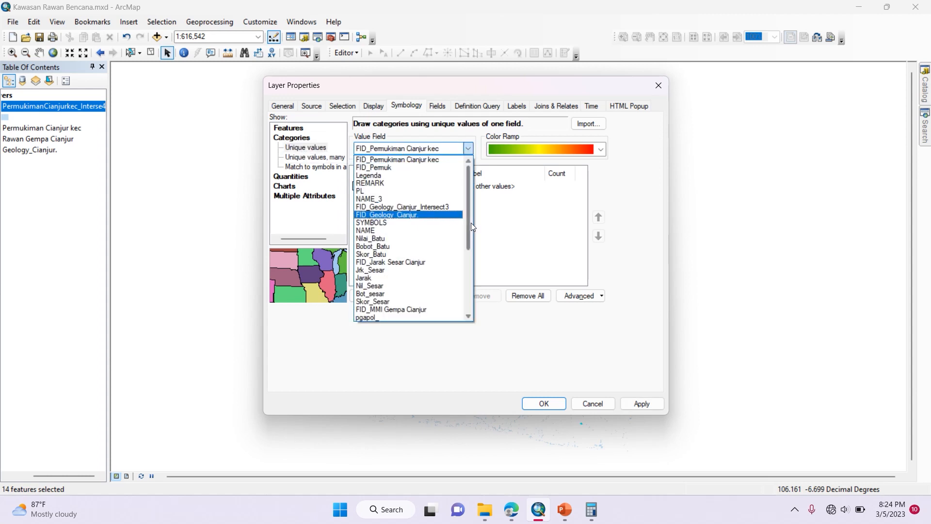
{"action": "left_click_drag", "start_coordinate": [467, 237], "coordinate": [466, 306]}
{"action": "left_click", "coordinate": [381, 317]}
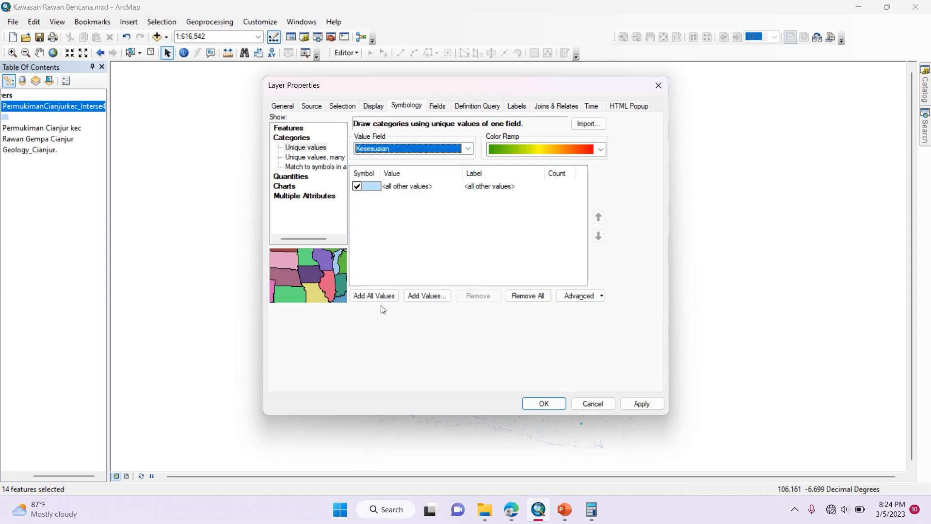
{"action": "left_click", "coordinate": [382, 297]}
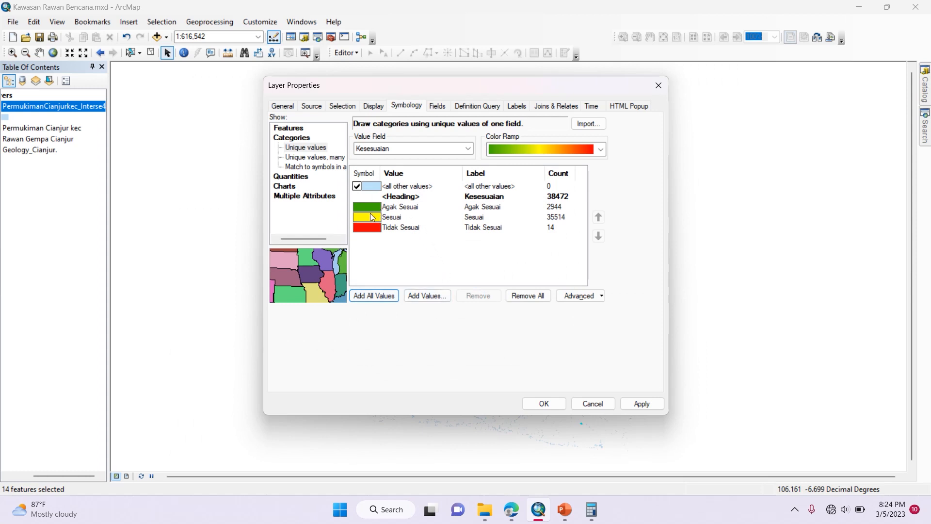
Order the classes as Sesuai, Agak Sesuai, Tidak Sesuai, and apply the green-yellow-red color ramp to them
{"action": "left_click", "coordinate": [391, 216]}
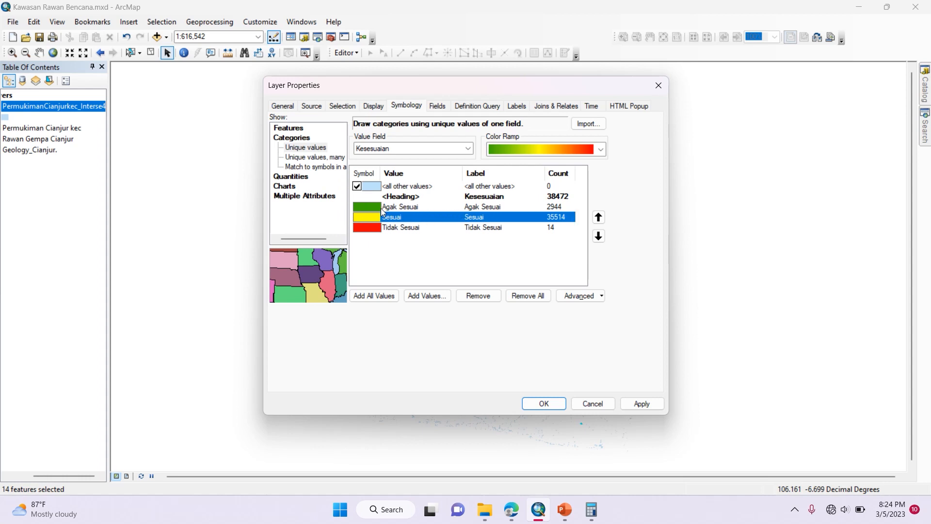
{"action": "left_click", "coordinate": [599, 216]}
{"action": "left_click_drag", "start_coordinate": [418, 228], "coordinate": [418, 207]}
{"action": "left_click", "coordinate": [537, 147]}
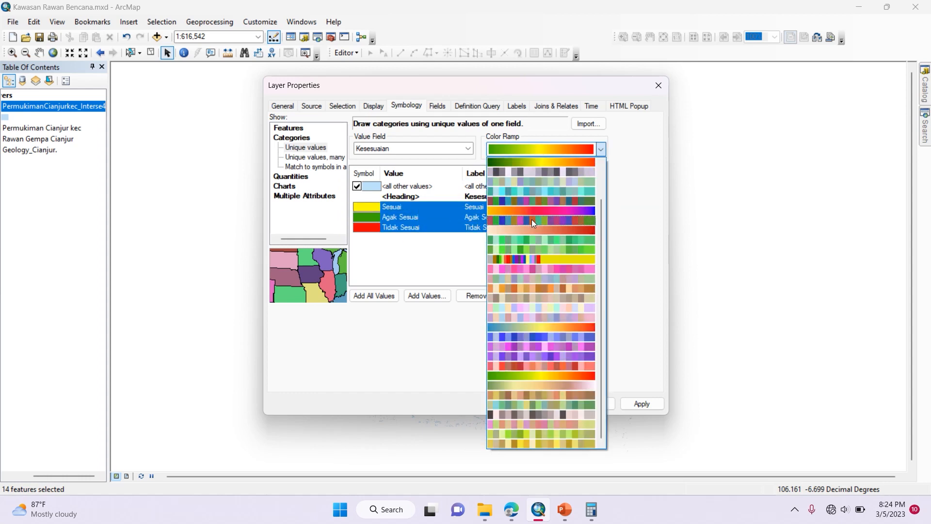
{"action": "left_click", "coordinate": [521, 377]}
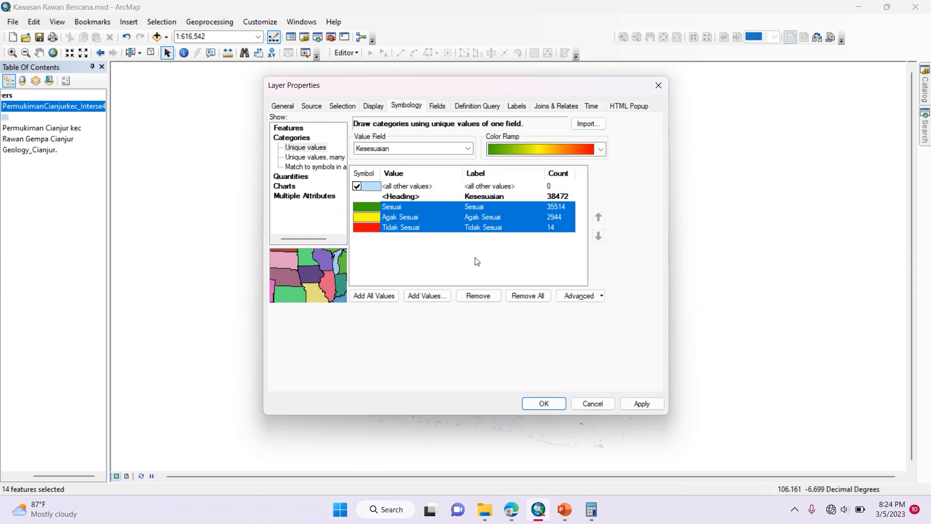
{"action": "left_click", "coordinate": [471, 258]}
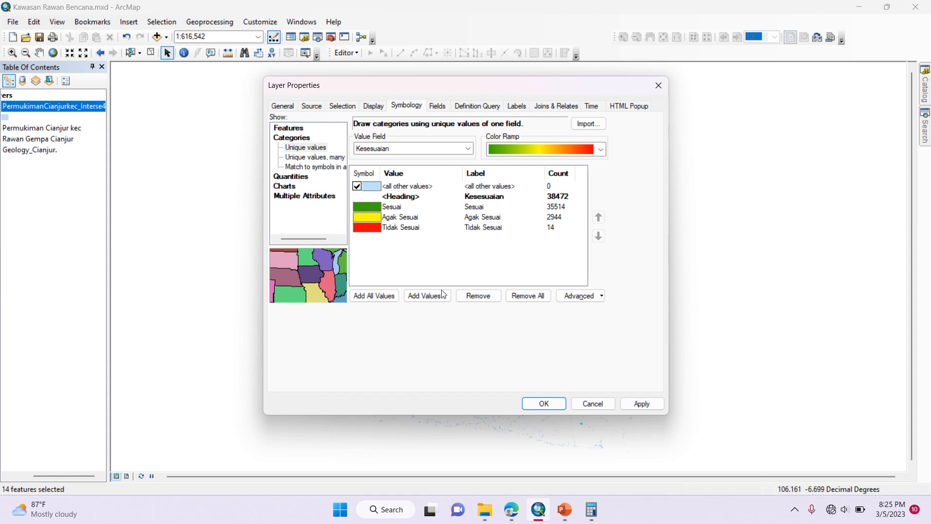
{"action": "left_click", "coordinate": [640, 404]}
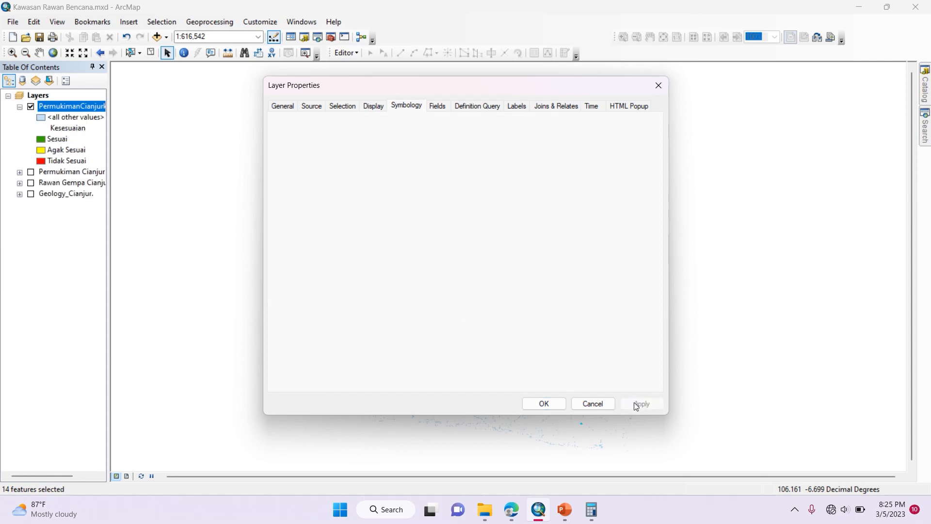
{"action": "left_click", "coordinate": [540, 405]}
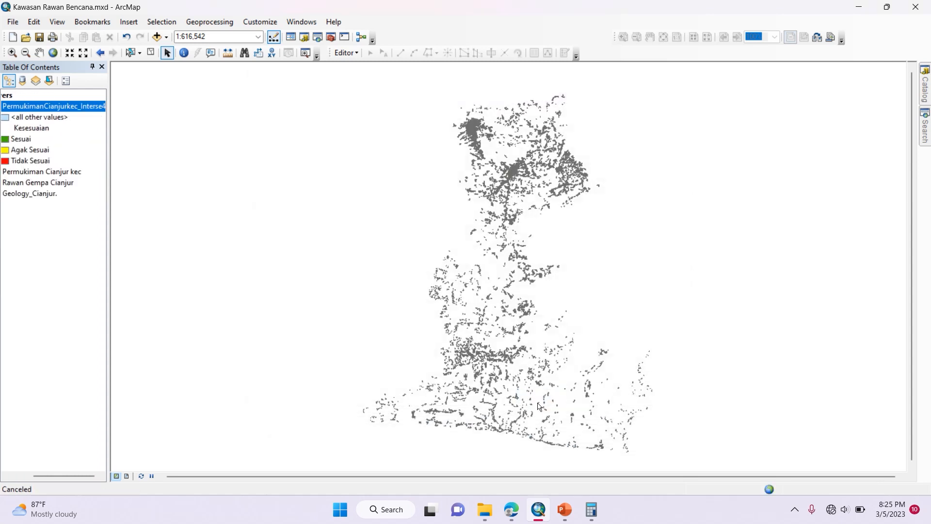
Set the outline color of the Sesuai class symbol to No Color
{"action": "left_click", "coordinate": [6, 140]}
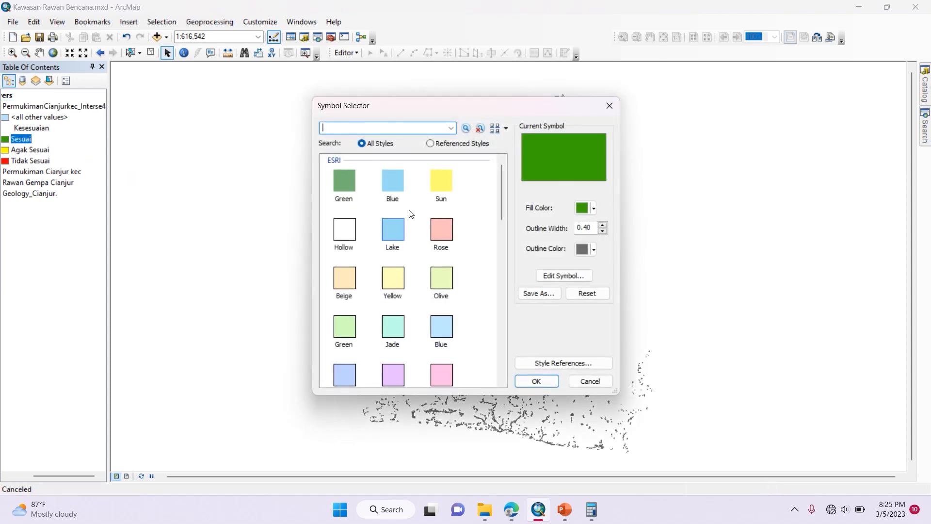
{"action": "left_click", "coordinate": [594, 249]}
{"action": "left_click", "coordinate": [631, 266]}
{"action": "left_click", "coordinate": [534, 383]}
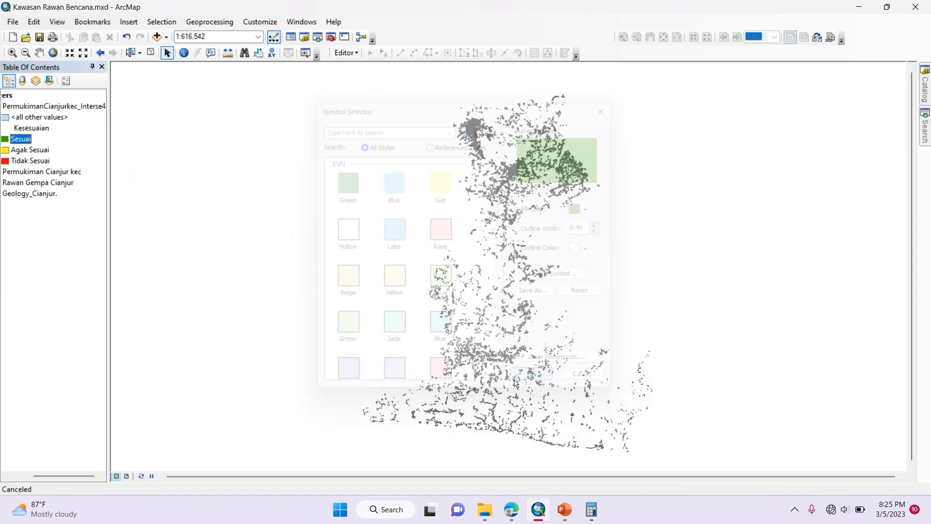
Set the outline color of the Agak Sesuai class symbol to No Color
{"action": "left_click", "coordinate": [6, 150]}
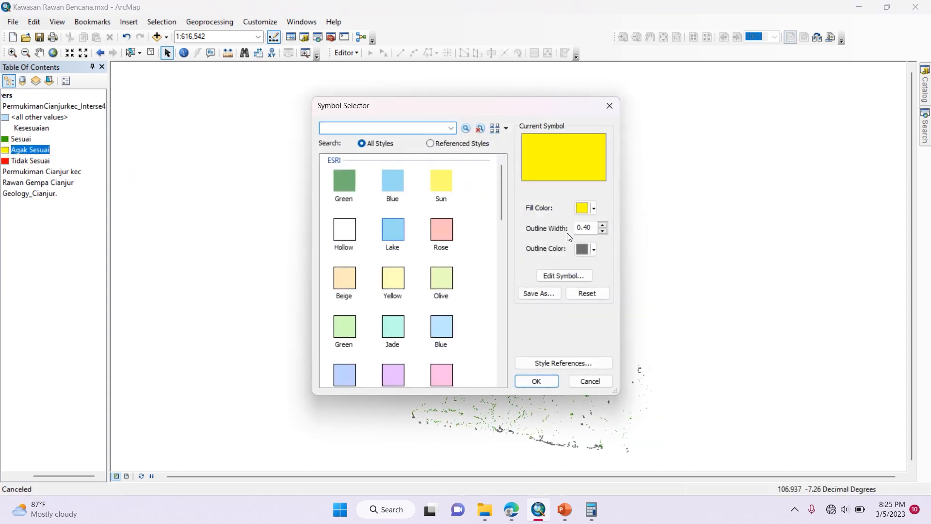
{"action": "left_click", "coordinate": [592, 210]}
{"action": "left_click", "coordinate": [589, 215]}
{"action": "left_click", "coordinate": [593, 249]}
{"action": "left_click", "coordinate": [626, 265]}
{"action": "left_click", "coordinate": [536, 379]}
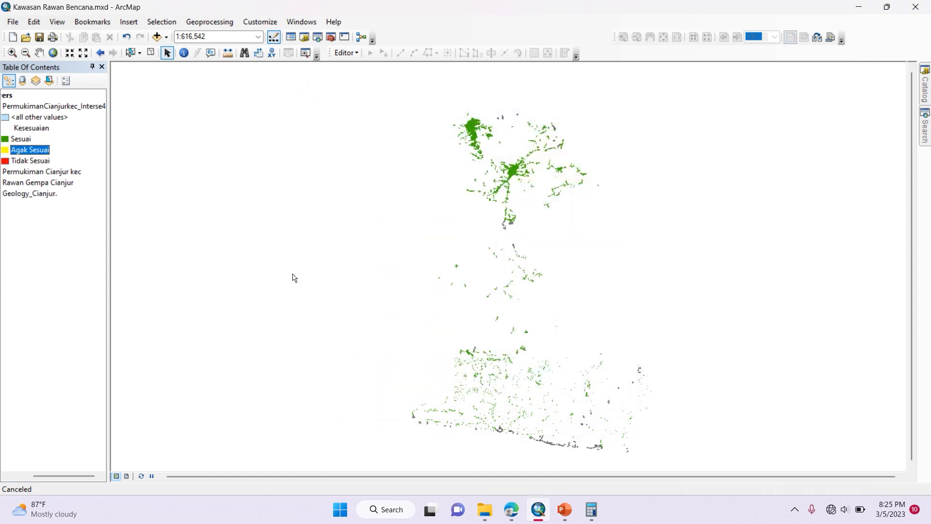
Set the outline color of the Tidak Sesuai class symbol to No Color
{"action": "left_click", "coordinate": [6, 161]}
{"action": "left_click", "coordinate": [590, 209]}
{"action": "left_click", "coordinate": [590, 209]}
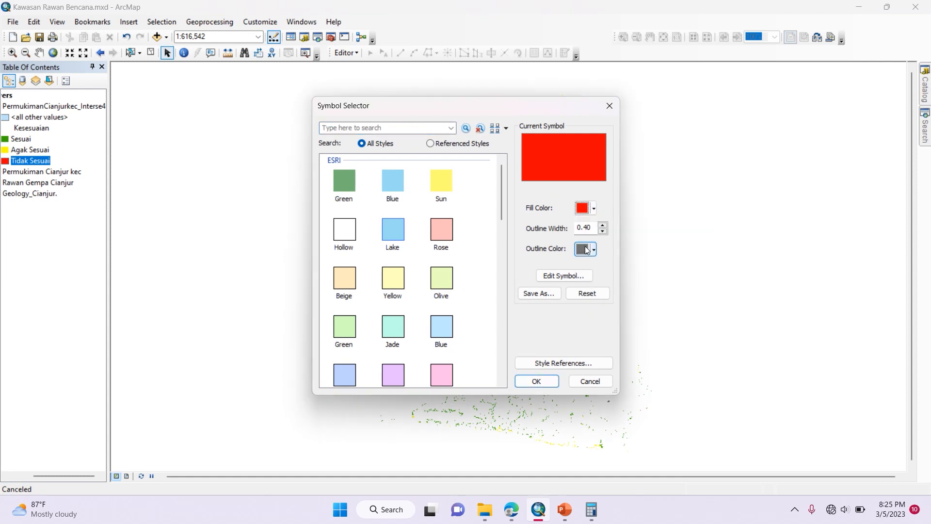
{"action": "left_click", "coordinate": [593, 249]}
{"action": "left_click", "coordinate": [598, 268]}
{"action": "left_click", "coordinate": [547, 382]}
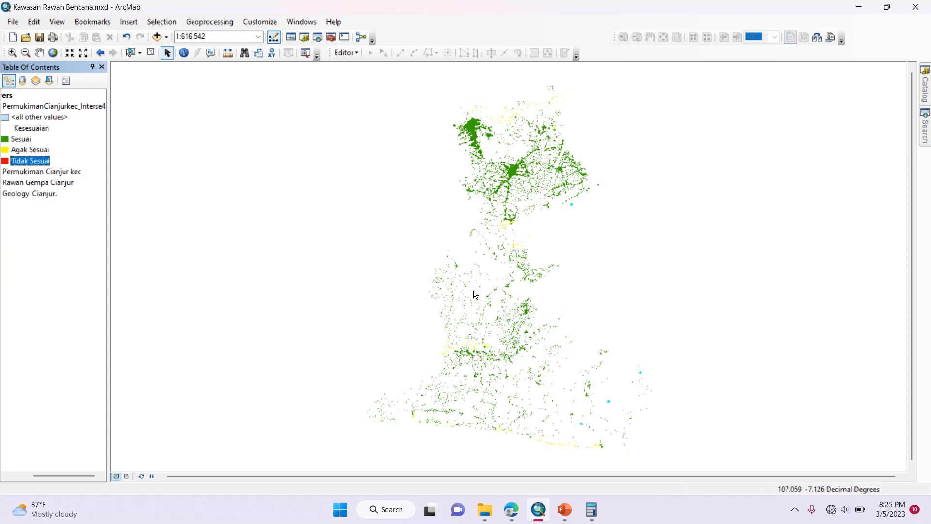
Undock the table of contents and widen it enough to show the full layer names
{"action": "double_click", "coordinate": [65, 68]}
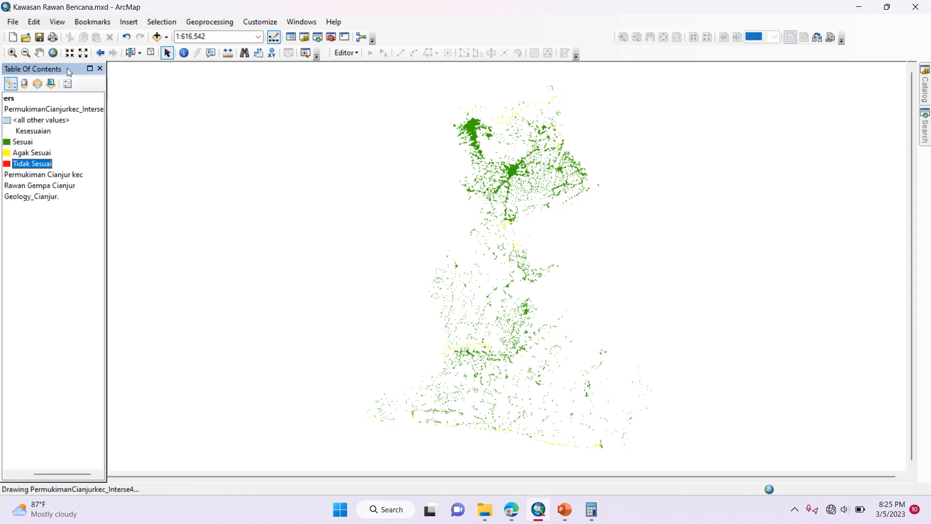
{"action": "left_click_drag", "start_coordinate": [67, 68], "coordinate": [92, 69]}
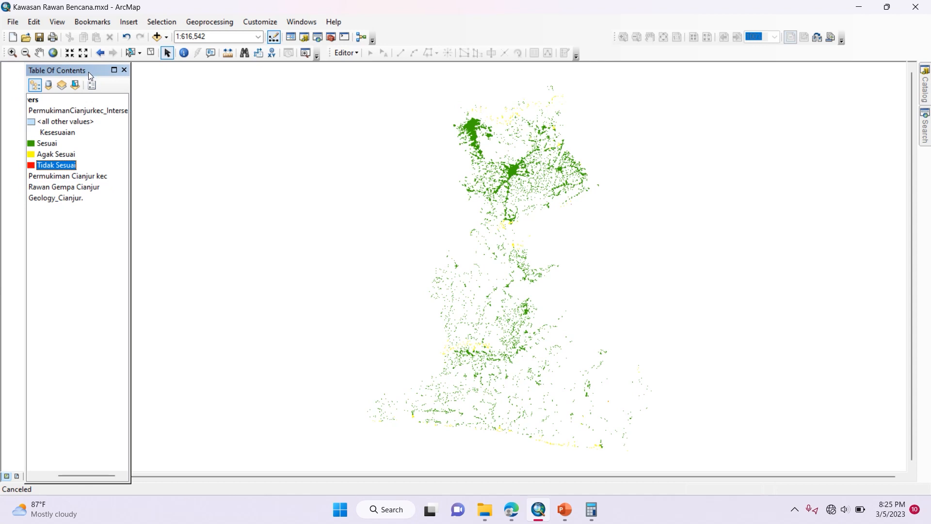
{"action": "left_click_drag", "start_coordinate": [25, 117], "coordinate": [1, 118]}
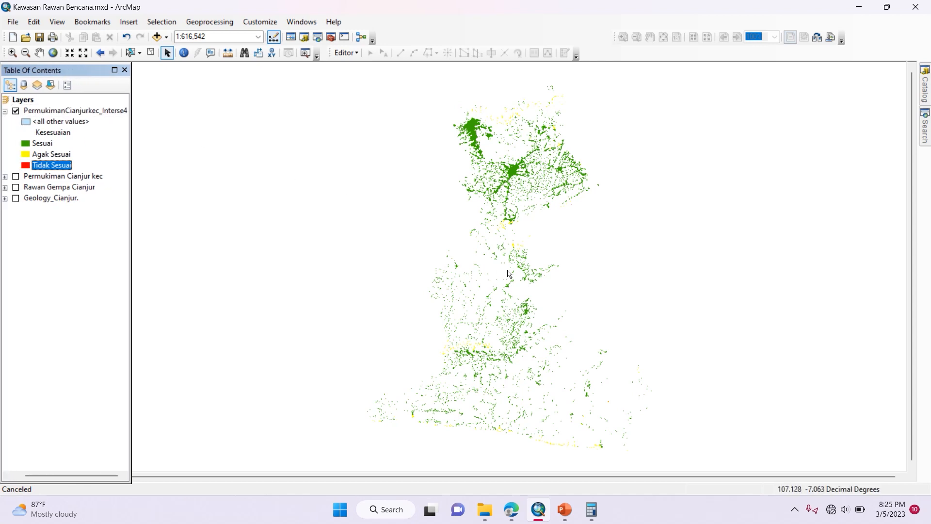
Show the Geology_Cianjur layer beneath the settlements with no fill color and a light gray outline
{"action": "left_click_drag", "start_coordinate": [509, 274], "coordinate": [485, 250]}
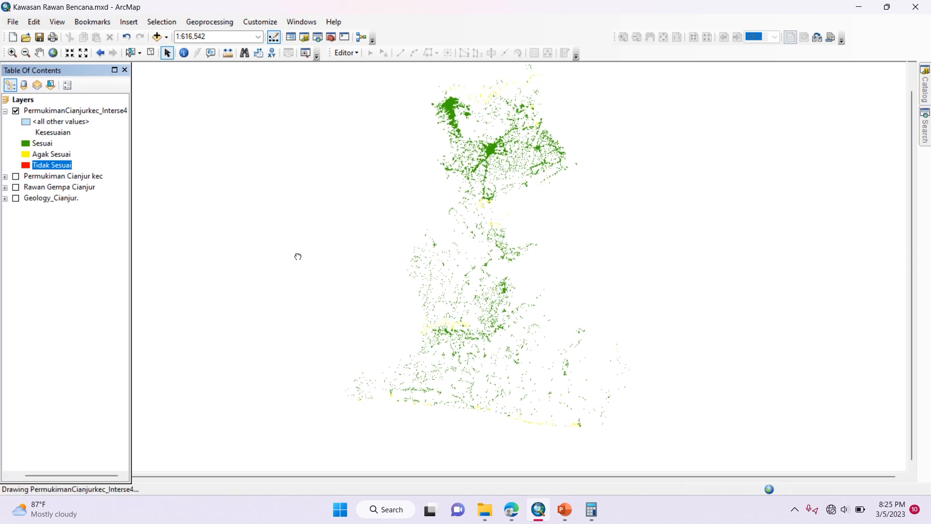
{"action": "left_click", "coordinate": [15, 199]}
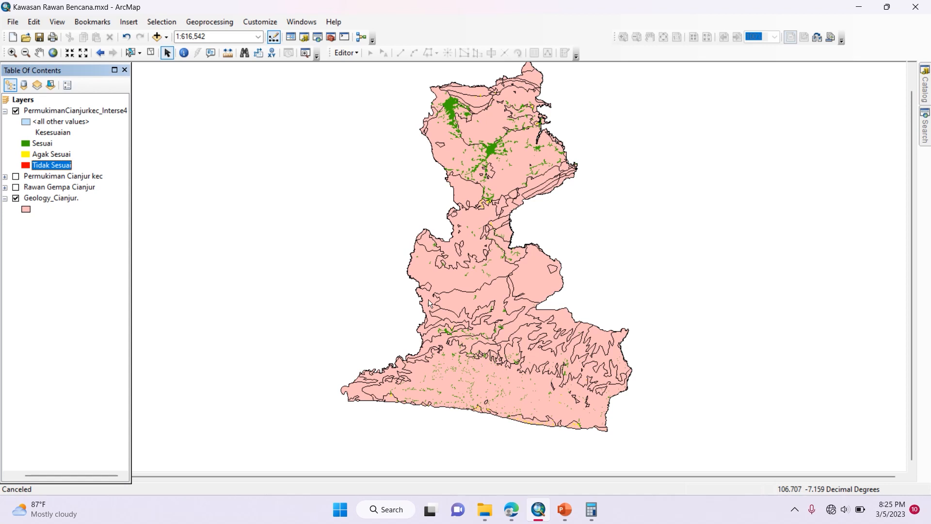
{"action": "left_click", "coordinate": [23, 211]}
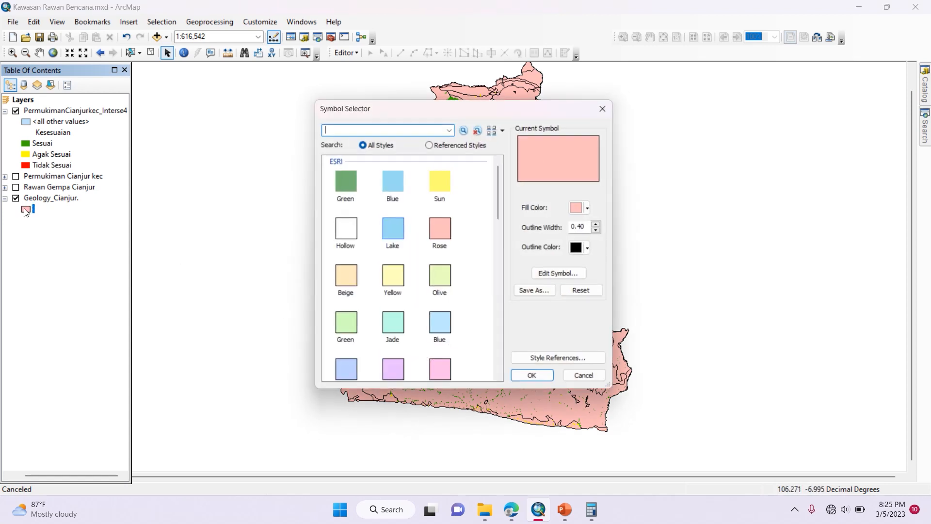
{"action": "left_click", "coordinate": [593, 209]}
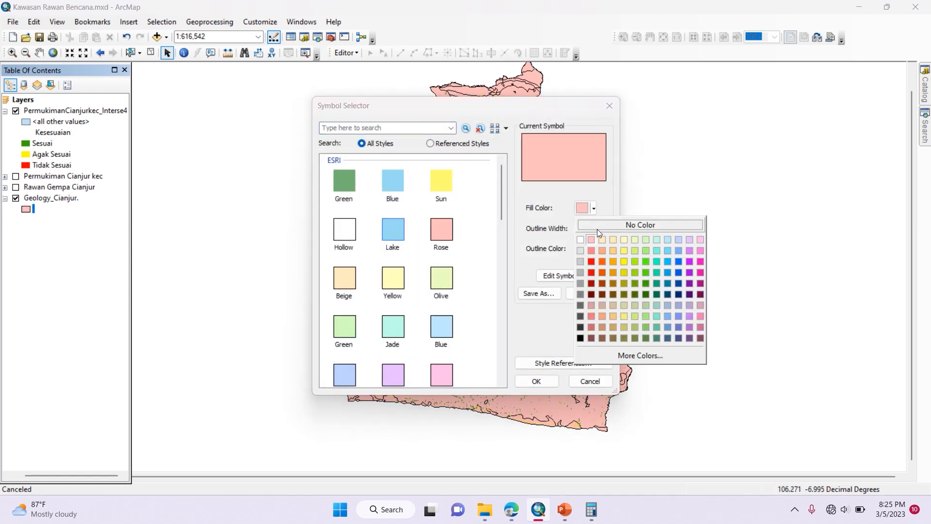
{"action": "left_click", "coordinate": [598, 228]}
{"action": "left_click", "coordinate": [593, 250]}
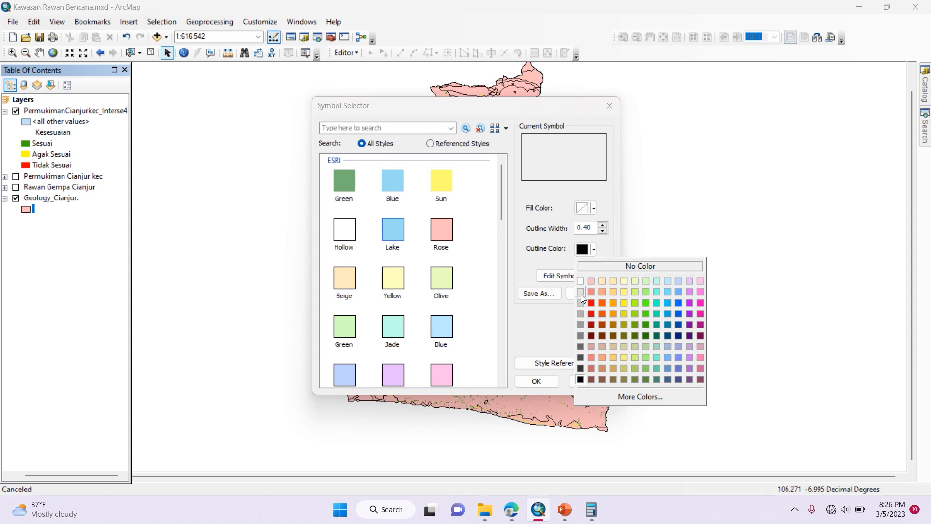
{"action": "left_click", "coordinate": [581, 295]}
{"action": "left_click", "coordinate": [537, 381]}
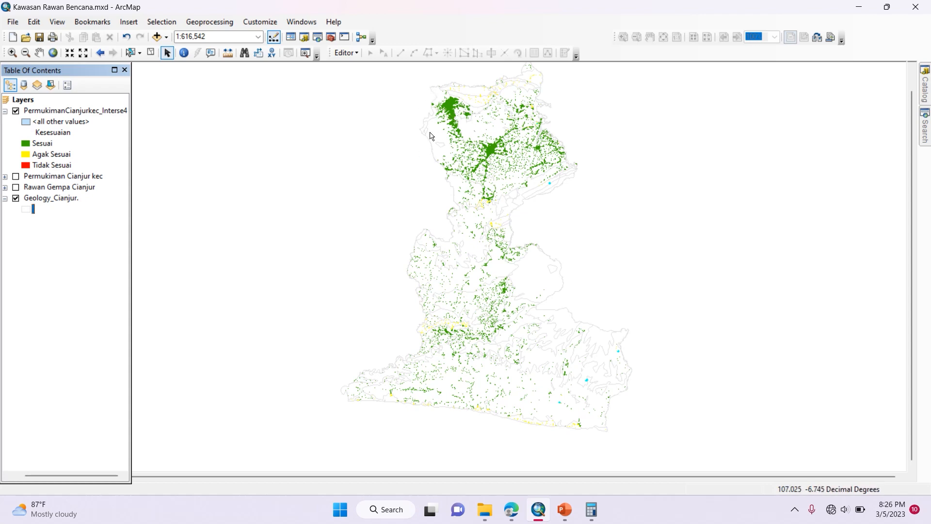
Examine the settlement suitability classes up close from the central area down to the south coast of Cianjur
{"action": "scroll", "coordinate": [465, 147], "scroll_direction": "down", "scroll_amount": 3}
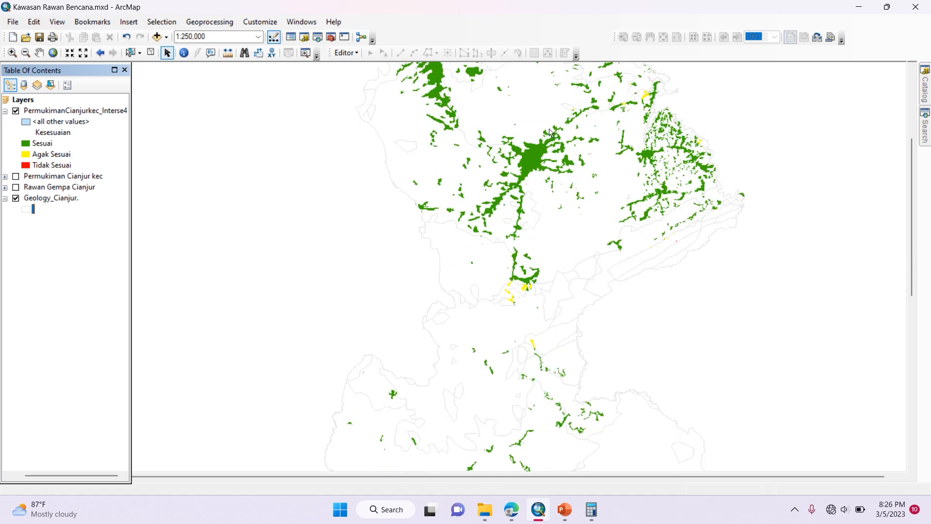
{"action": "mouse_move", "coordinate": [693, 289]}
{"action": "left_mouse_down"}
{"action": "mouse_move", "coordinate": [742, 243]}
{"action": "mouse_move", "coordinate": [676, 199]}
{"action": "mouse_move", "coordinate": [669, 150]}
{"action": "mouse_move", "coordinate": [643, 129]}
{"action": "left_mouse_up"}
{"action": "left_click_drag", "start_coordinate": [640, 189], "coordinate": [623, 124]}
{"action": "left_click_drag", "start_coordinate": [619, 233], "coordinate": [611, 125]}
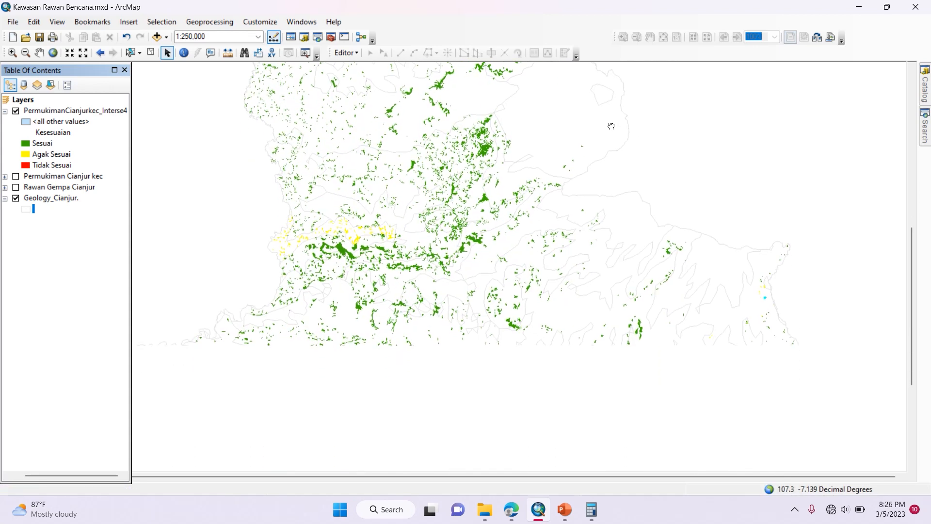
{"action": "left_click_drag", "start_coordinate": [650, 276], "coordinate": [614, 152]}
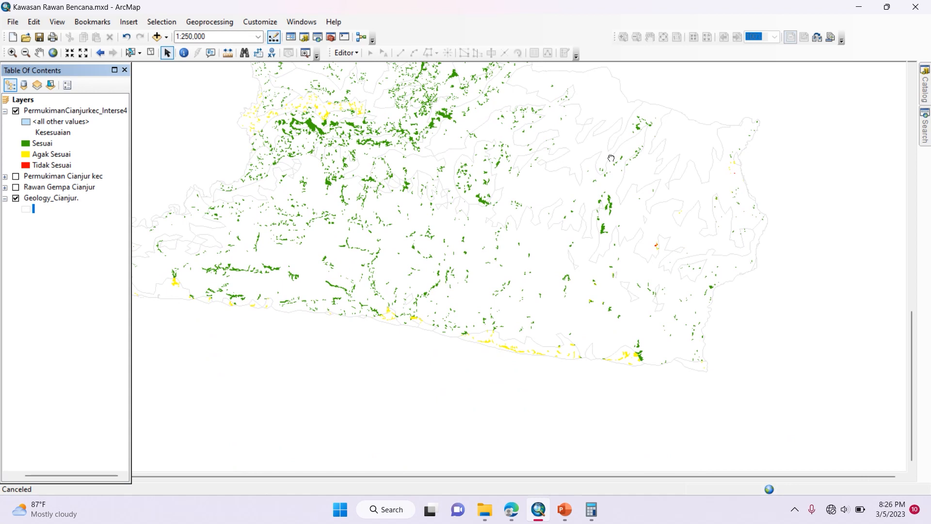
{"action": "left_click_drag", "start_coordinate": [709, 295], "coordinate": [673, 313]}
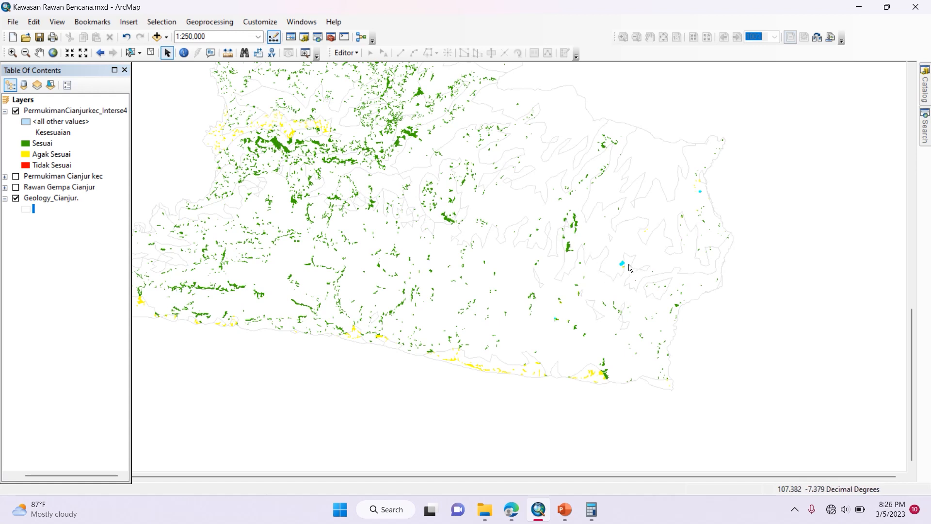
Clear the selected features and zoom to the extent of the PermukimanCianjurkec_Interse4 layer
{"action": "left_click", "coordinate": [151, 54]}
{"action": "left_click", "coordinate": [117, 114]}
{"action": "right_click", "coordinate": [117, 115]}
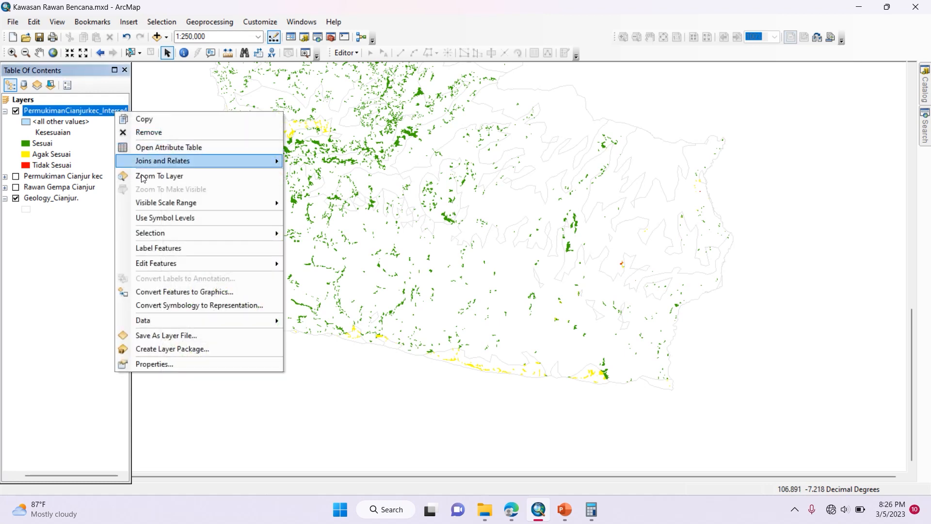
{"action": "left_click", "coordinate": [180, 176]}
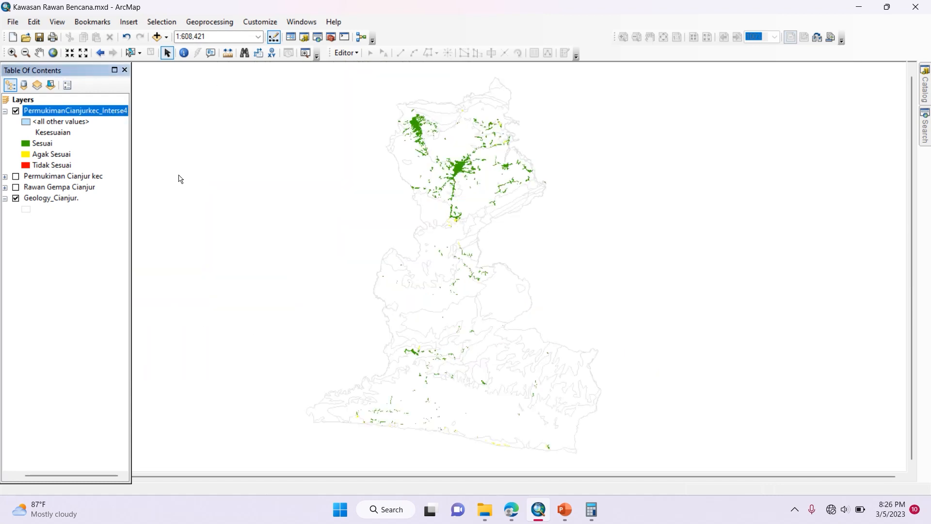